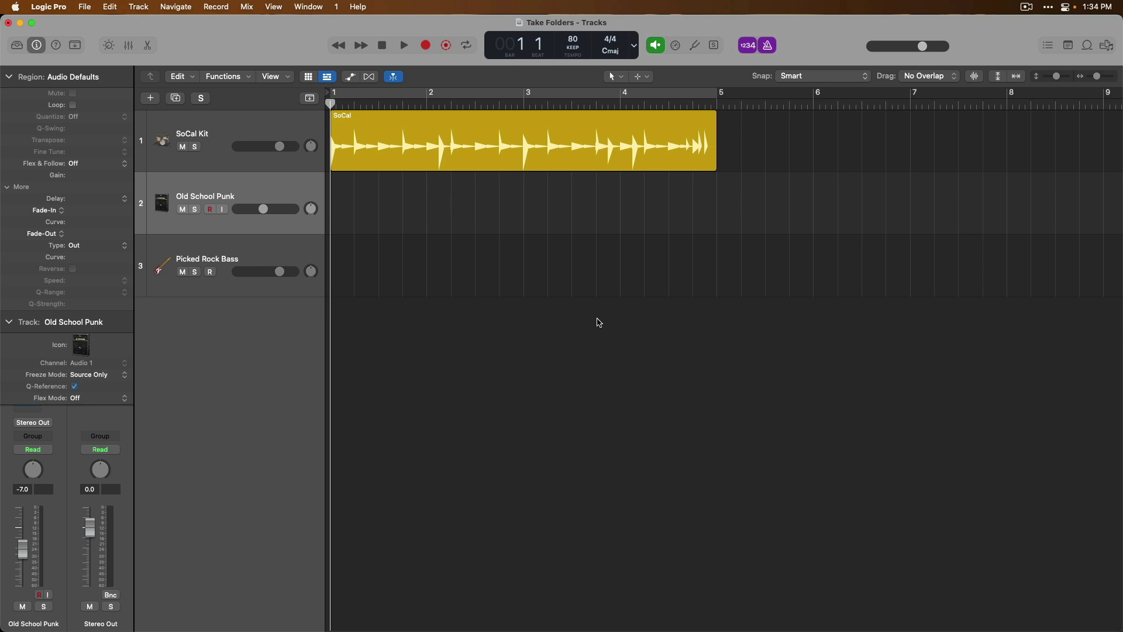
# Record a first guitar take on Old School Punk through bar 5, then return to the start
pyautogui.press('r')
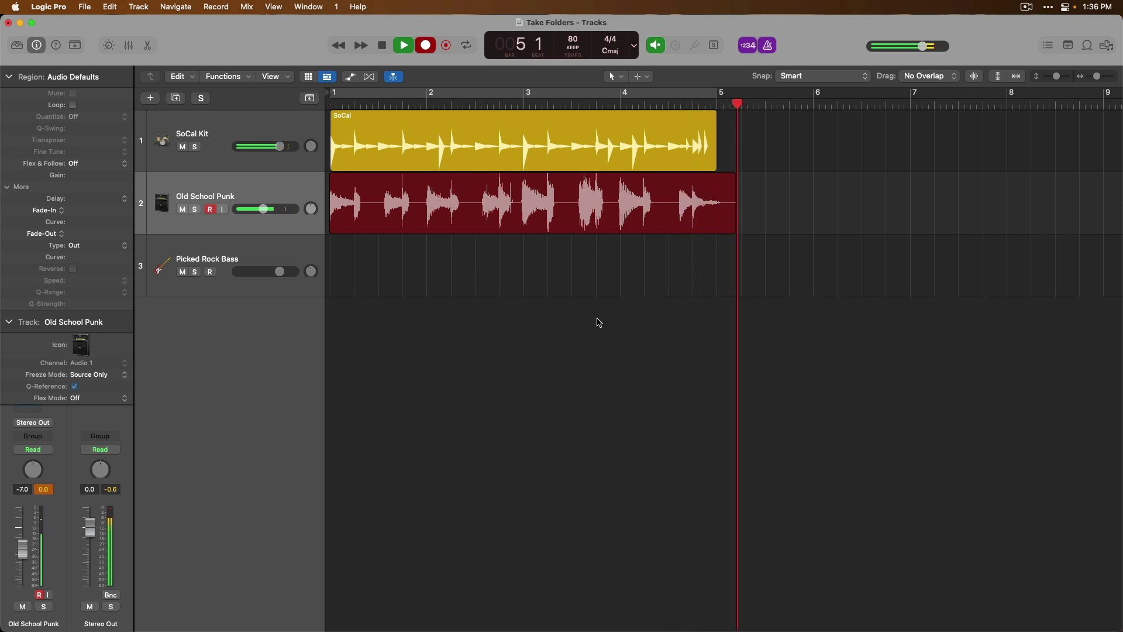
pyautogui.press('space')
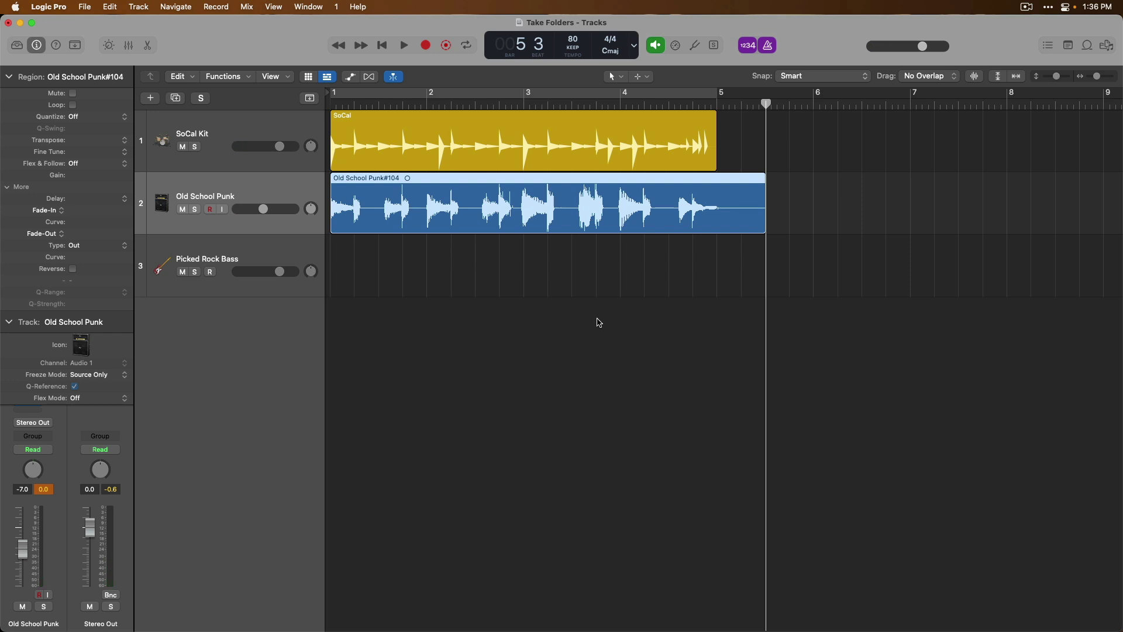
pyautogui.press('Return')
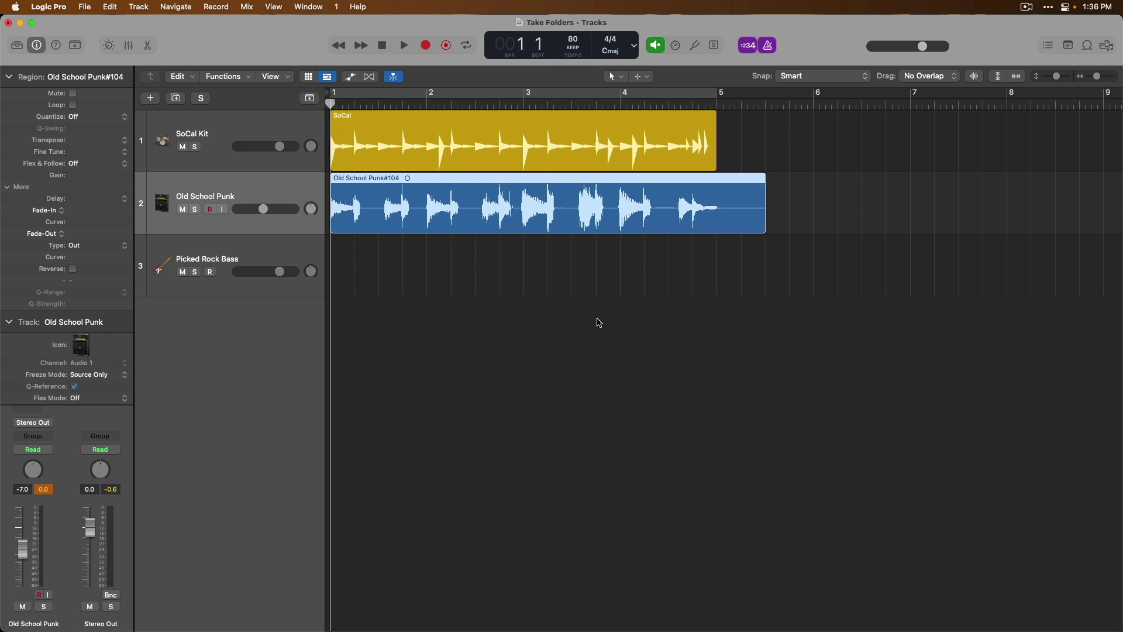
# Record a second guitar pass over the same bars to create Take 2, then rewind to bar 1
pyautogui.press('r')
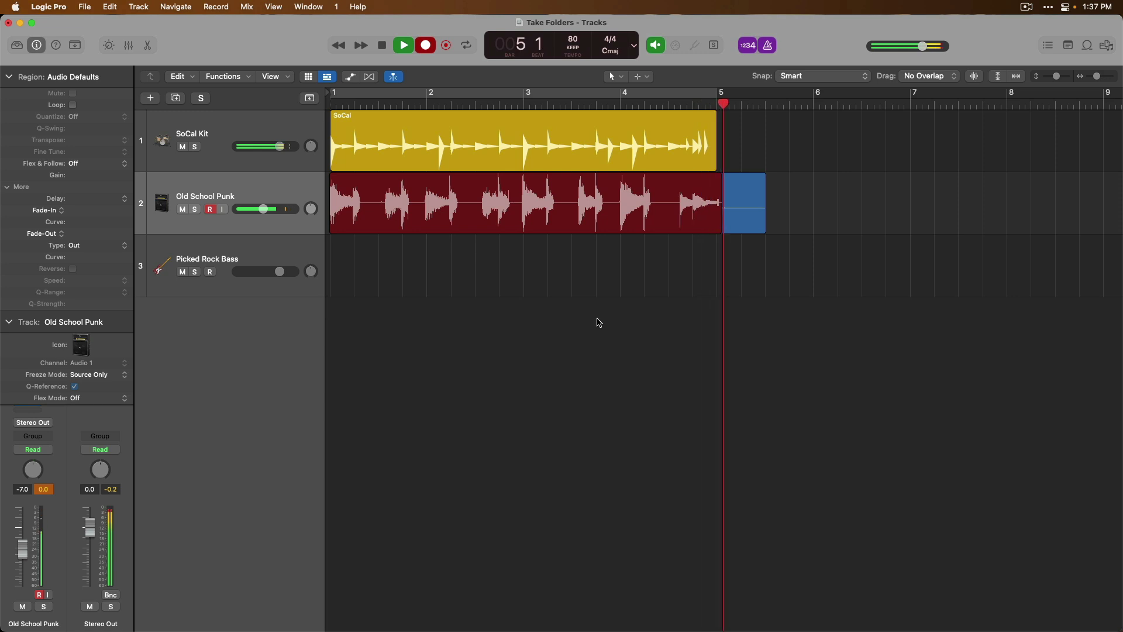
pyautogui.press('space')
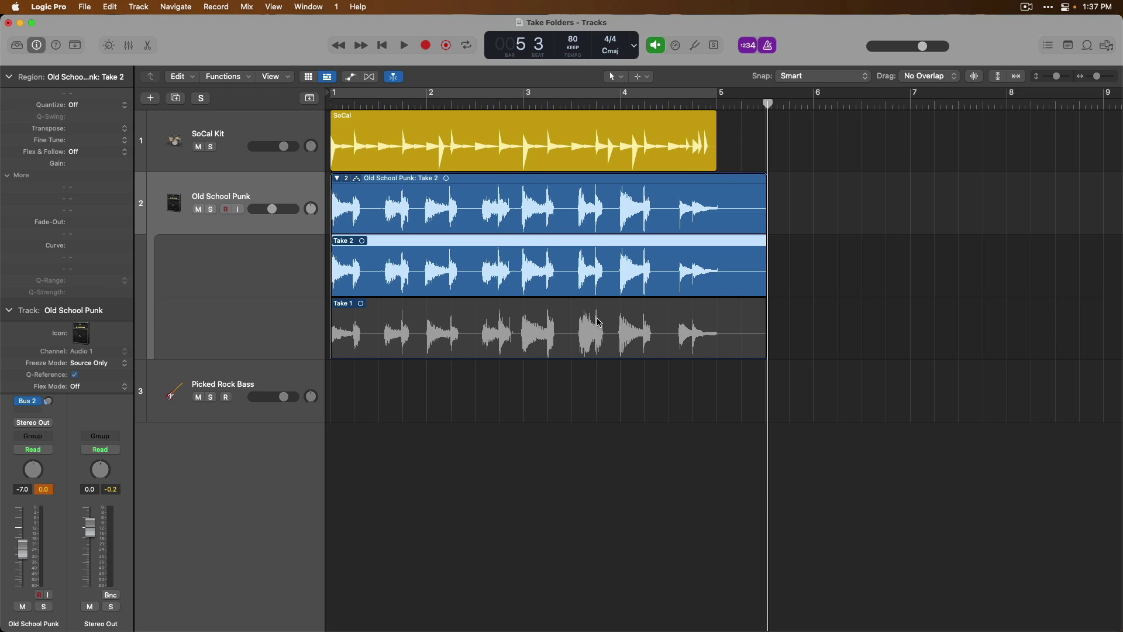
pyautogui.press('Return')
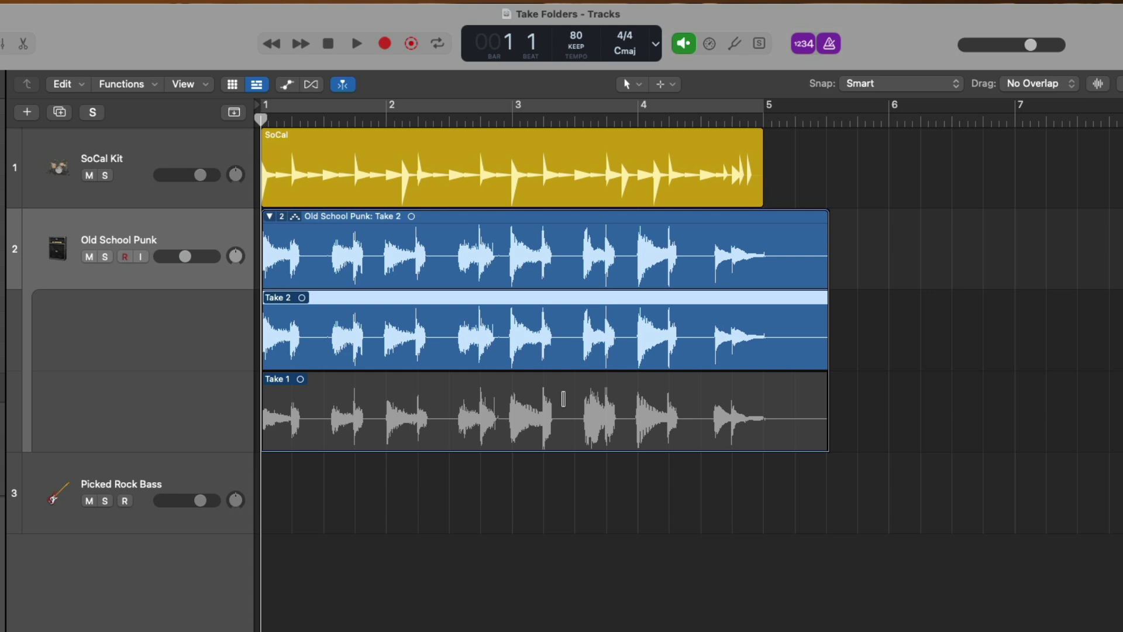
# Make Take 1 the active take and play it back to audition
pyautogui.click(563, 399)
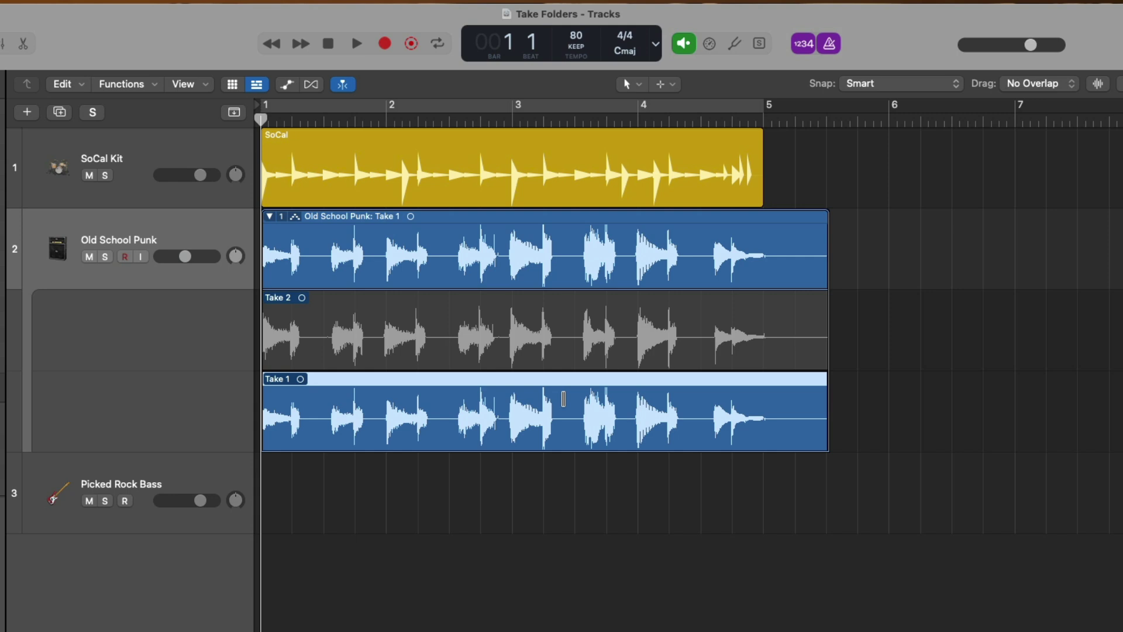
pyautogui.press('space')
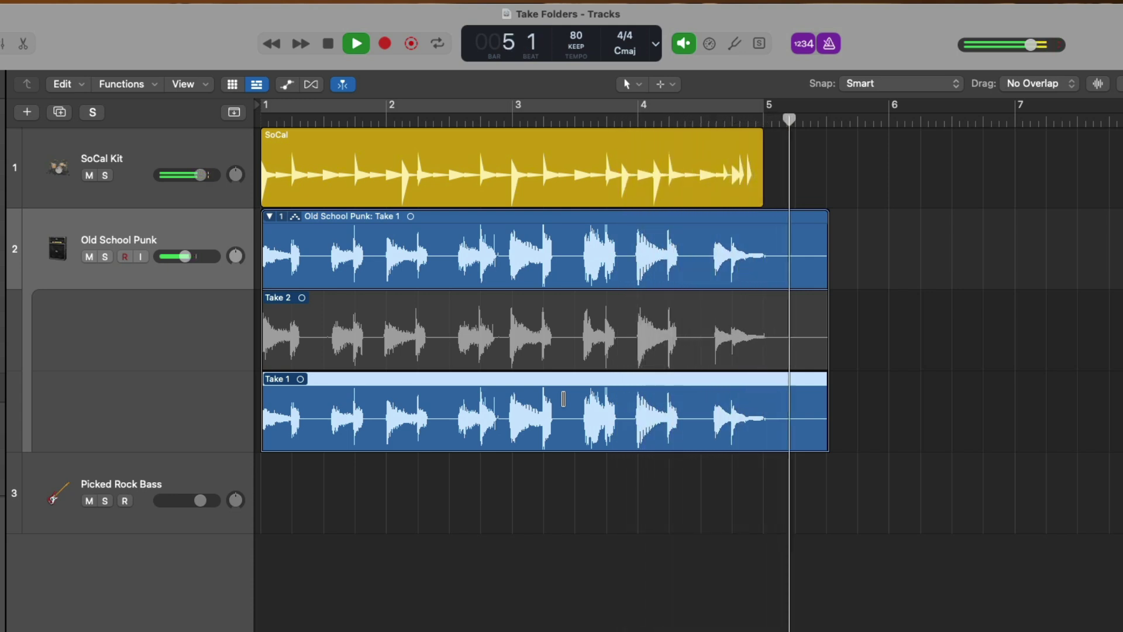
pyautogui.press('space')
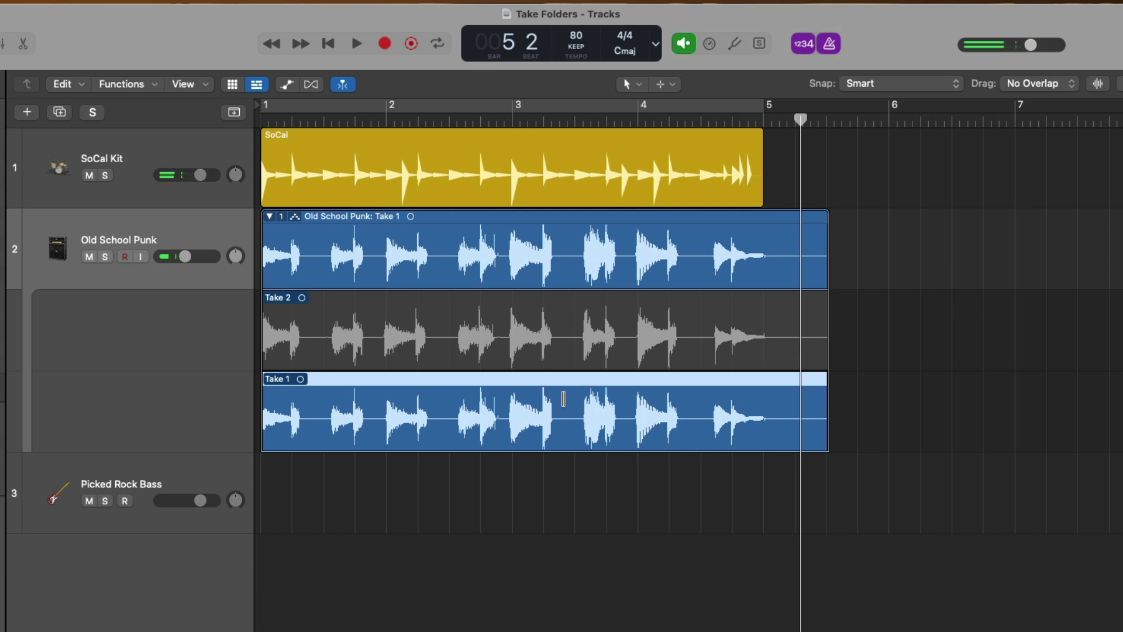
# Turn the metronome click off and return the playhead to the project start
pyautogui.press('k')
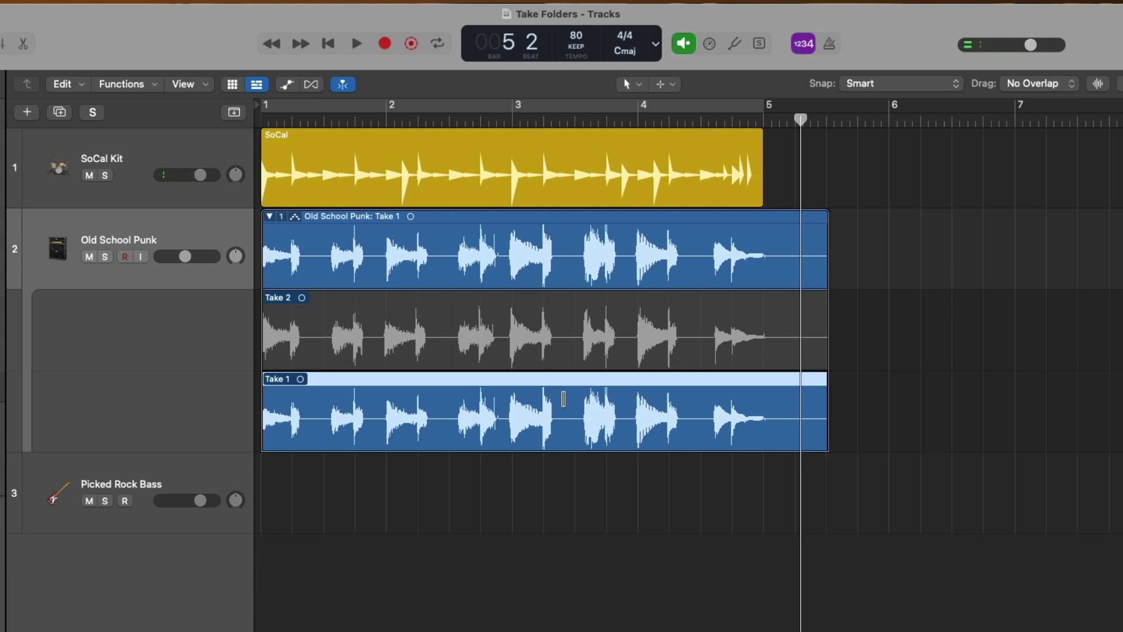
pyautogui.click(834, 47)
pyautogui.click(830, 44)
pyautogui.press('Return')
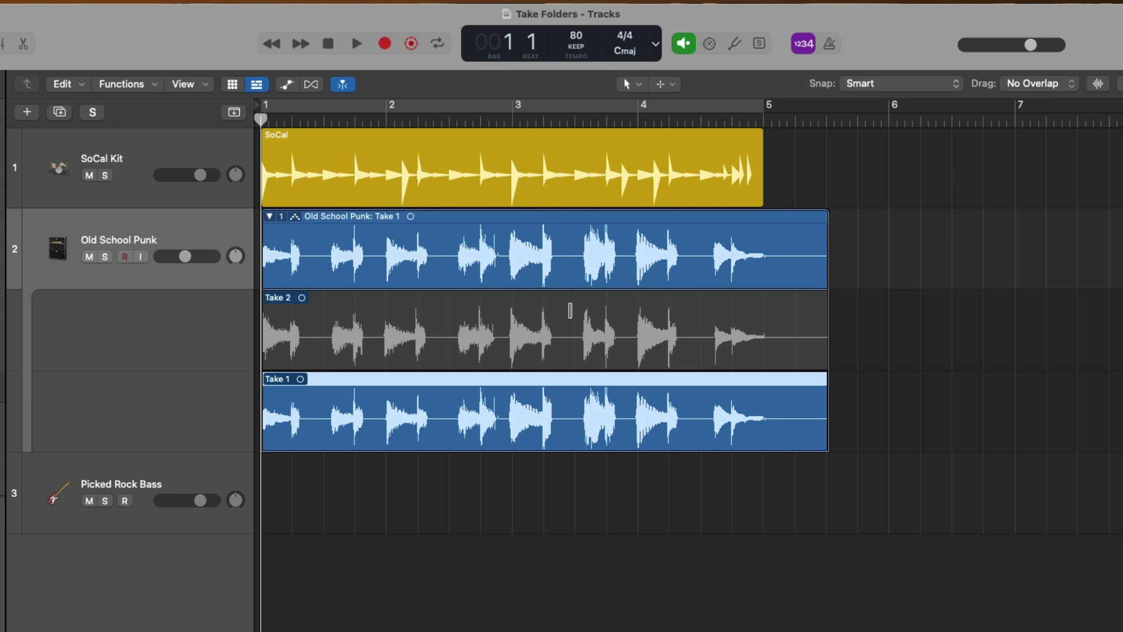
# Audition Take 2 as the active take, then step back to Take 1 with Option-Shift-arrow shortcuts
pyautogui.click(571, 311)
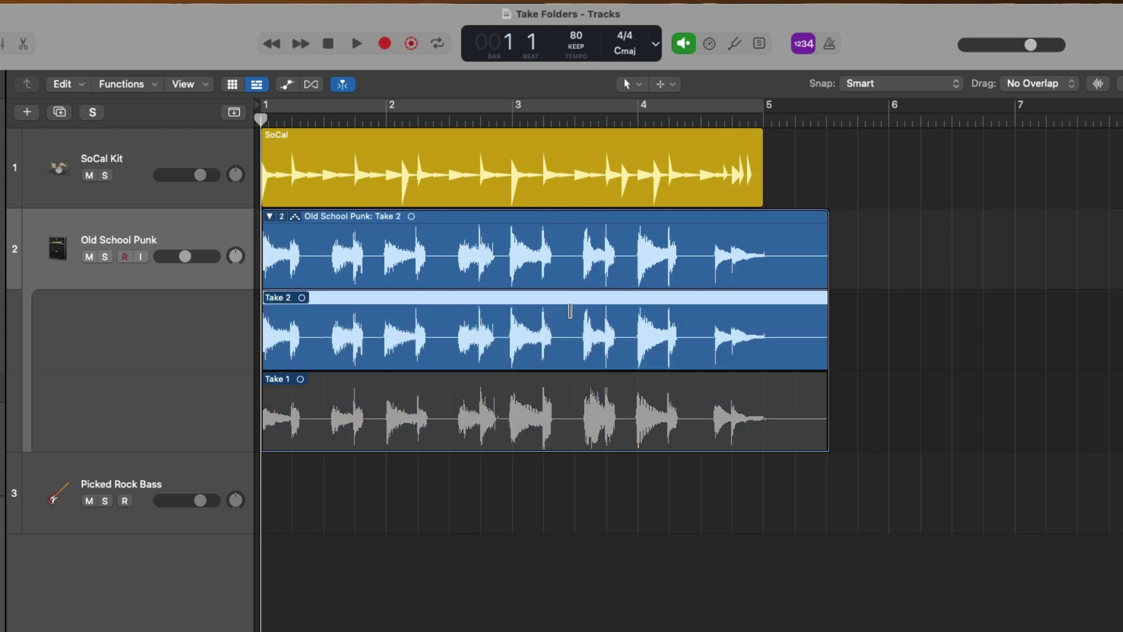
pyautogui.press('space')
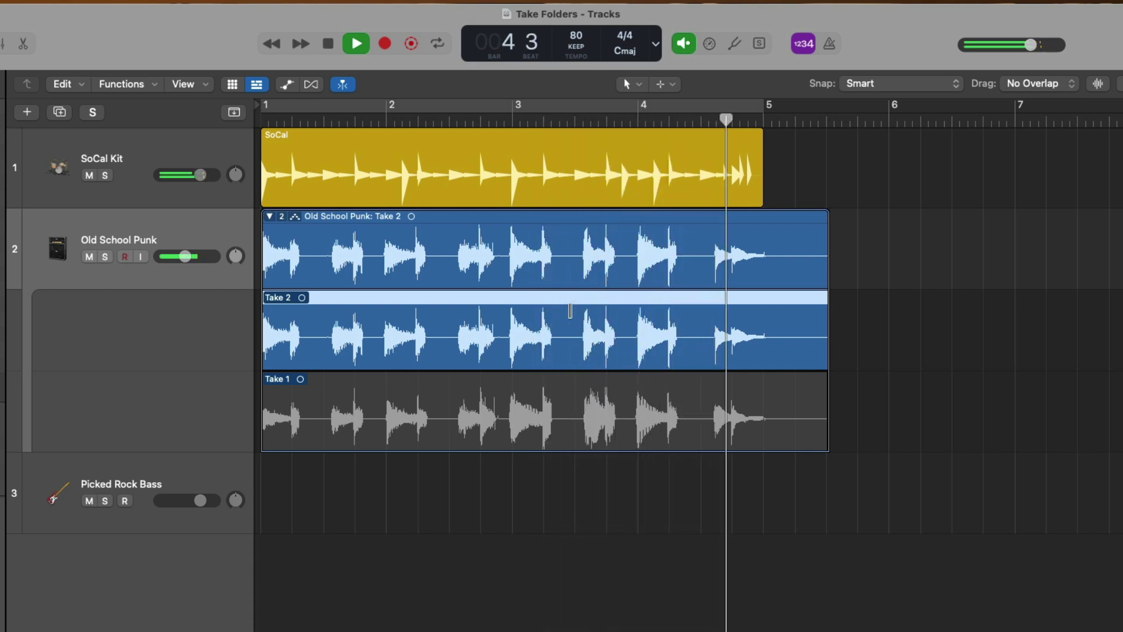
pyautogui.press('space')
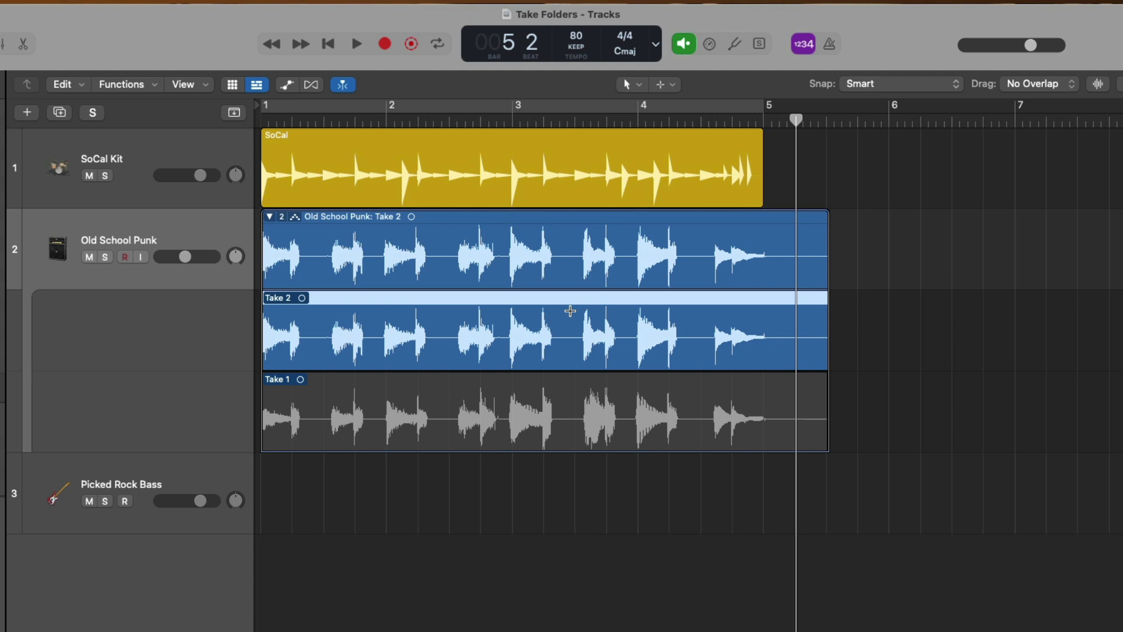
pyautogui.hotkey('alt', 'shift', 'Down')
pyautogui.hotkey('alt', 'shift', 'Up')
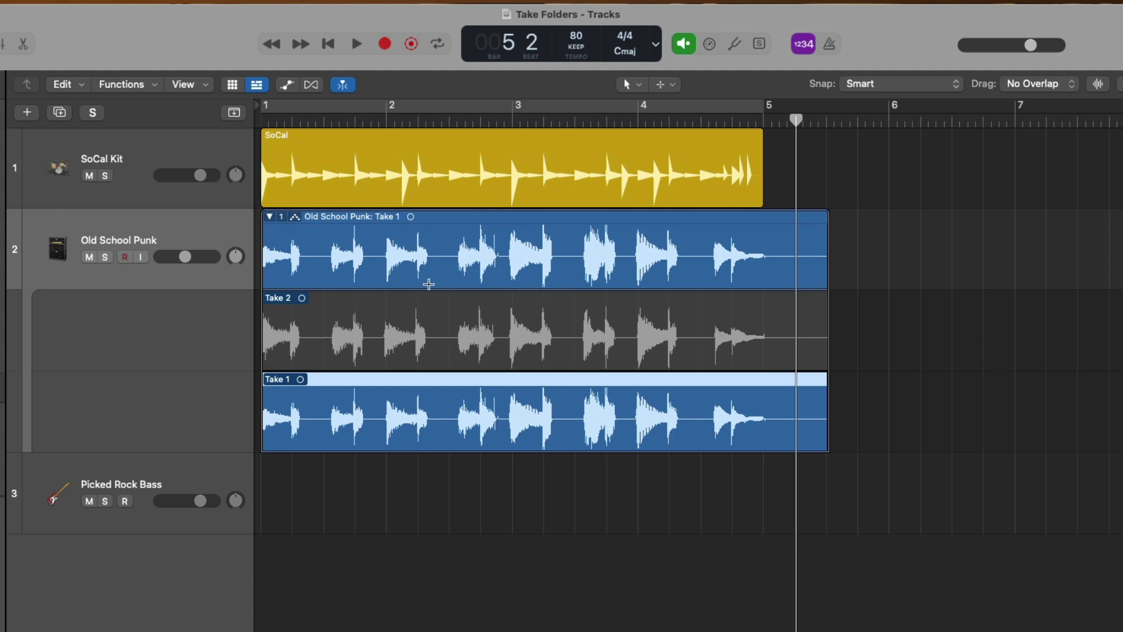
# Collapse and re-expand the guitar take folder using the disclosure triangle and Option-F, leaving both take lanes visible
pyautogui.click(270, 216)
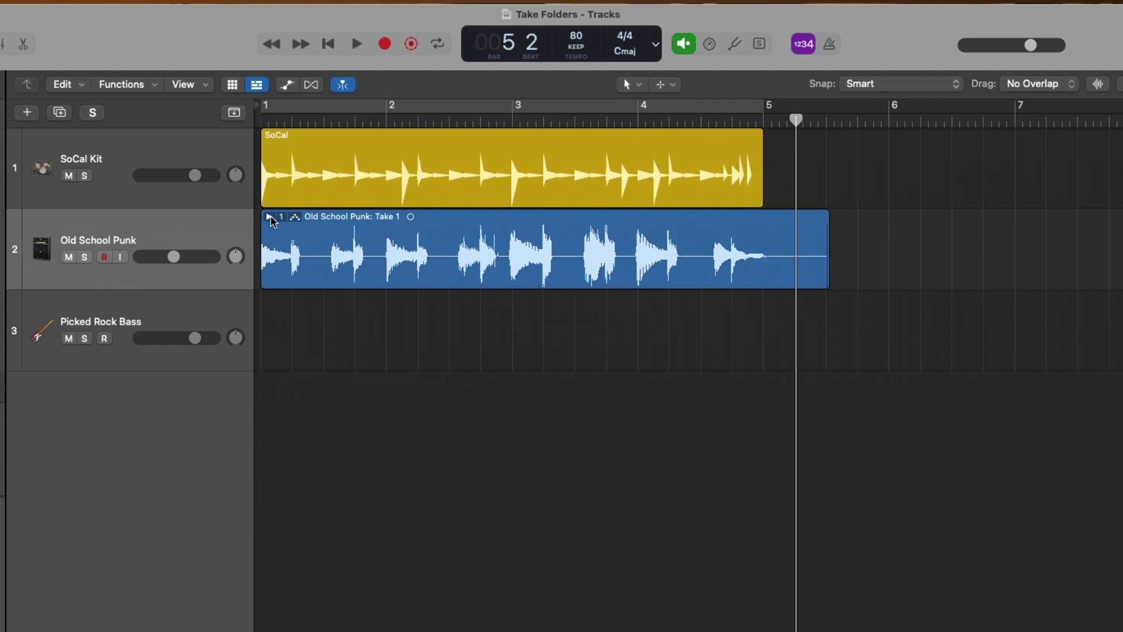
pyautogui.click(270, 217)
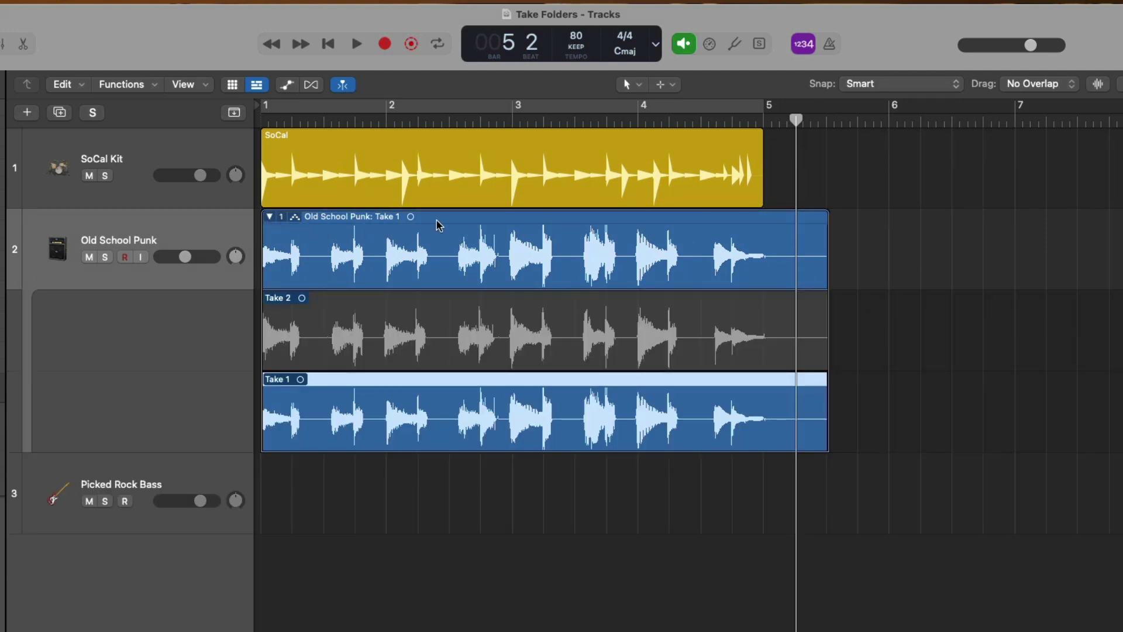
pyautogui.hotkey('alt', 'f')
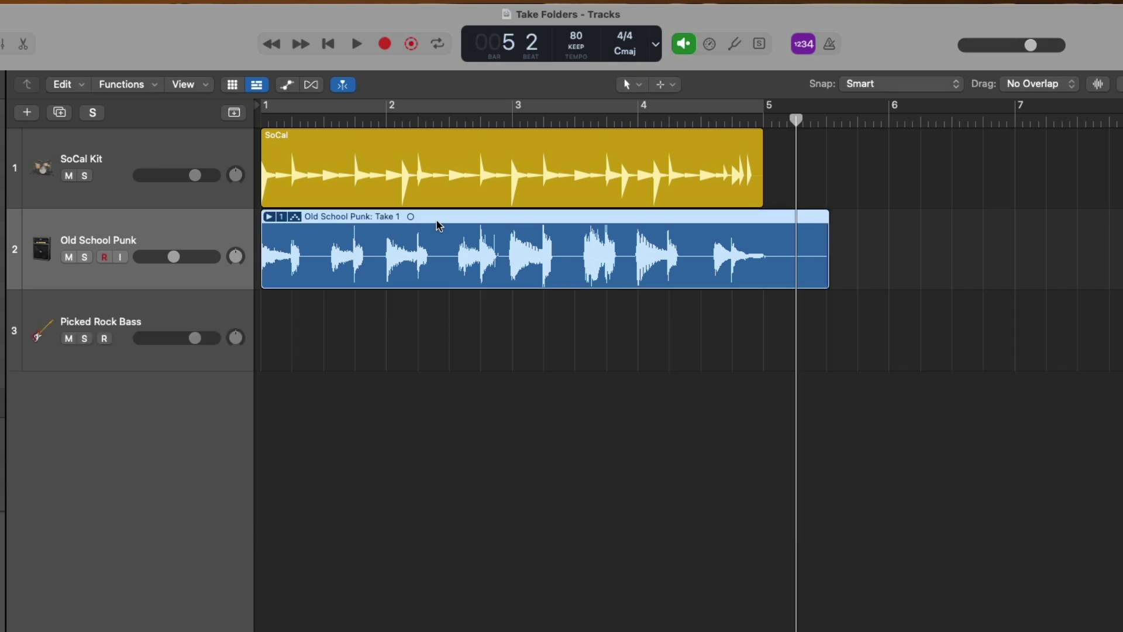
pyautogui.hotkey('alt', 'f')
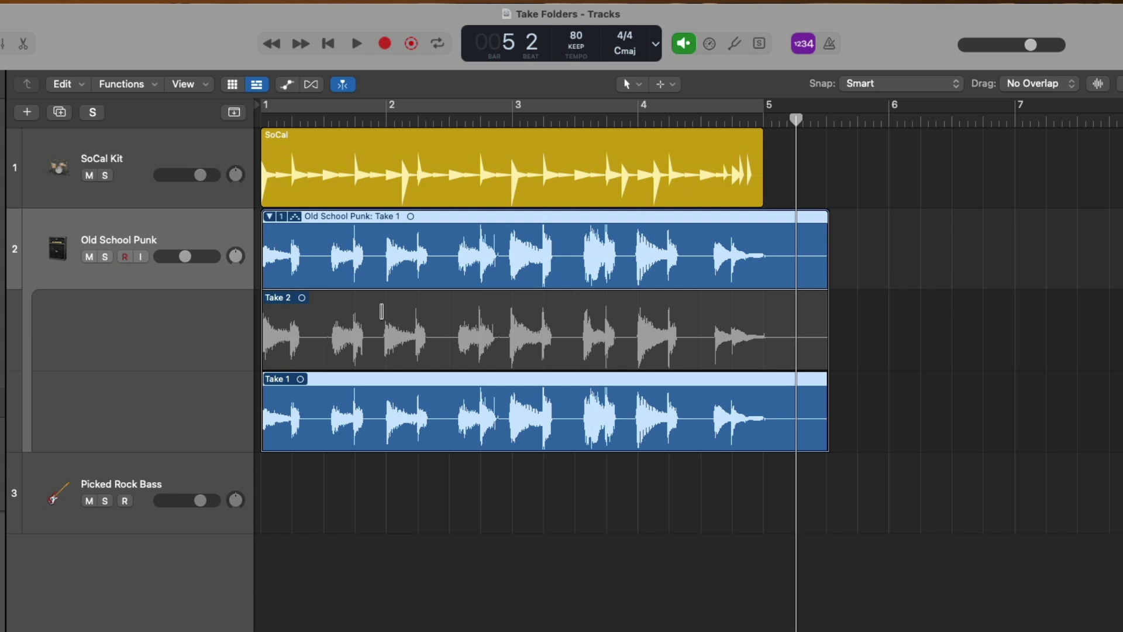
# Enable Quick Swipe Comping and swipe Take 2 phrases near bars 2, 3 and 4, shifting the bar-4 section earlier
pyautogui.hotkey('alt', 'q')
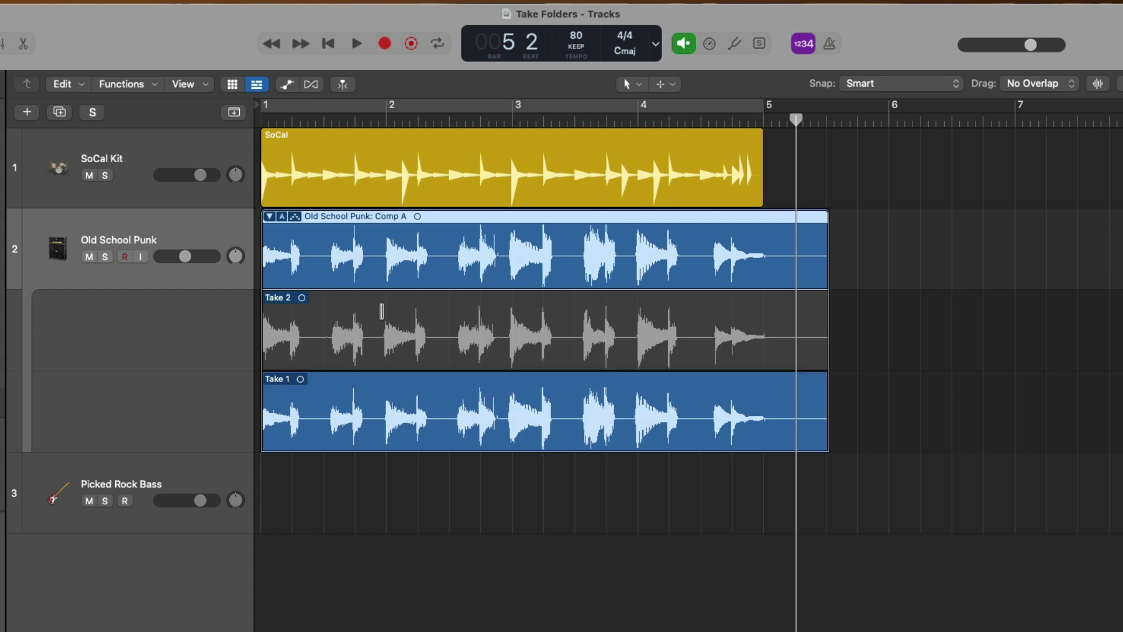
pyautogui.moveTo(381, 311); pyautogui.dragTo(430, 314)
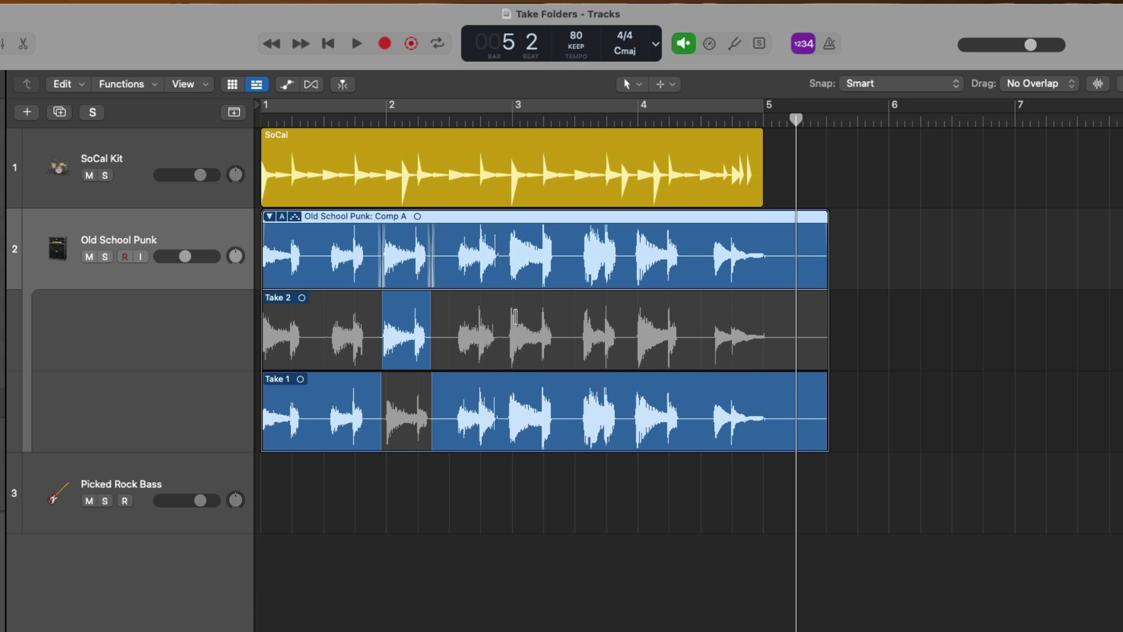
pyautogui.moveTo(506, 316); pyautogui.dragTo(560, 314)
pyautogui.moveTo(634, 314); pyautogui.dragTo(688, 315)
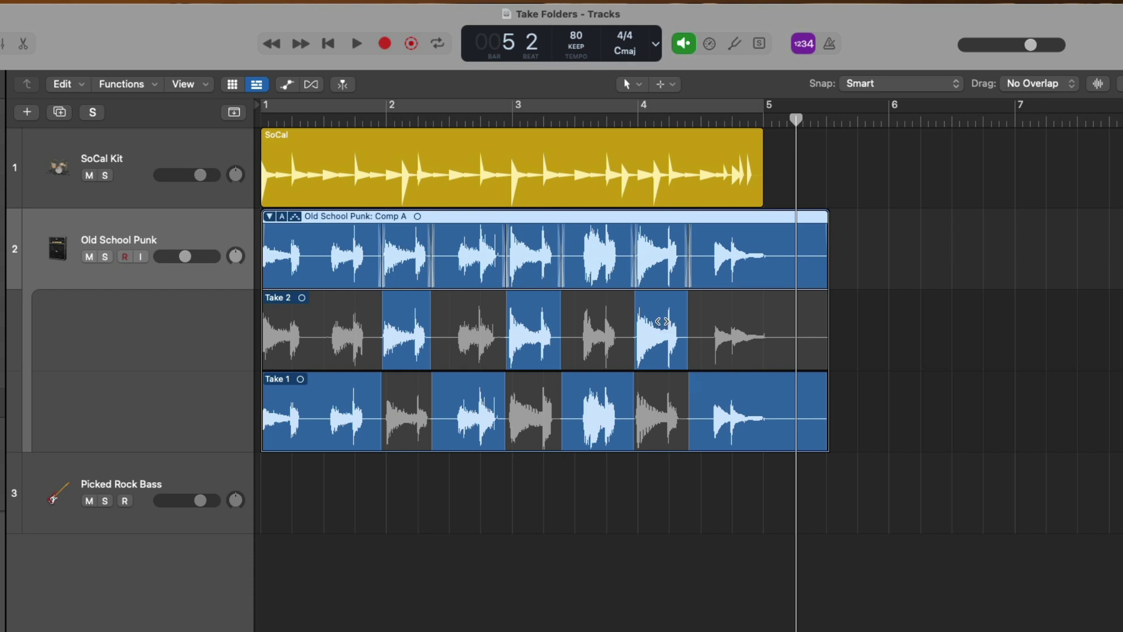
pyautogui.moveTo(661, 321); pyautogui.dragTo(625, 323)
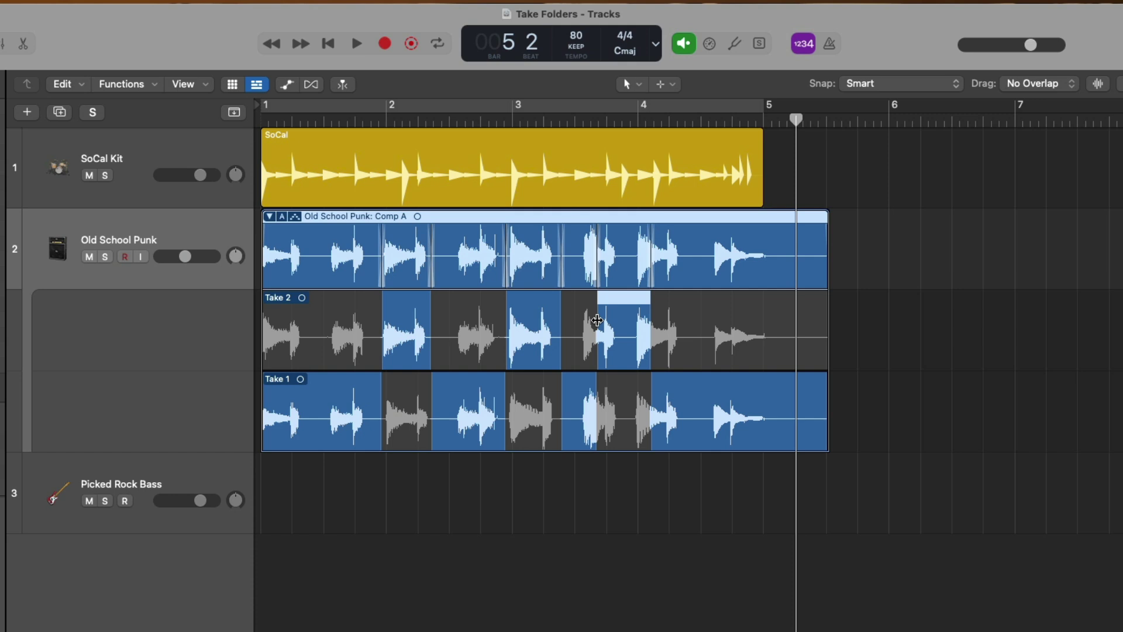
# Adjust the Take 2 sections, then swipe Take 1 over the rest, leaving only a short Take 2 phrase after bar 2
pyautogui.moveTo(596, 320); pyautogui.dragTo(582, 321)
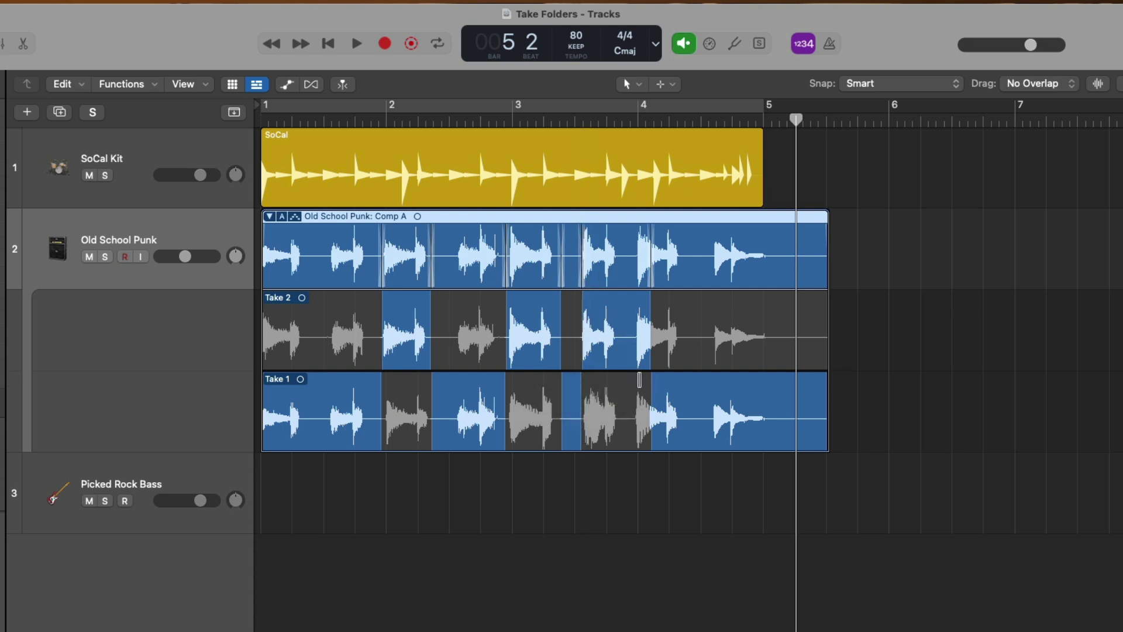
pyautogui.moveTo(648, 382); pyautogui.dragTo(694, 380)
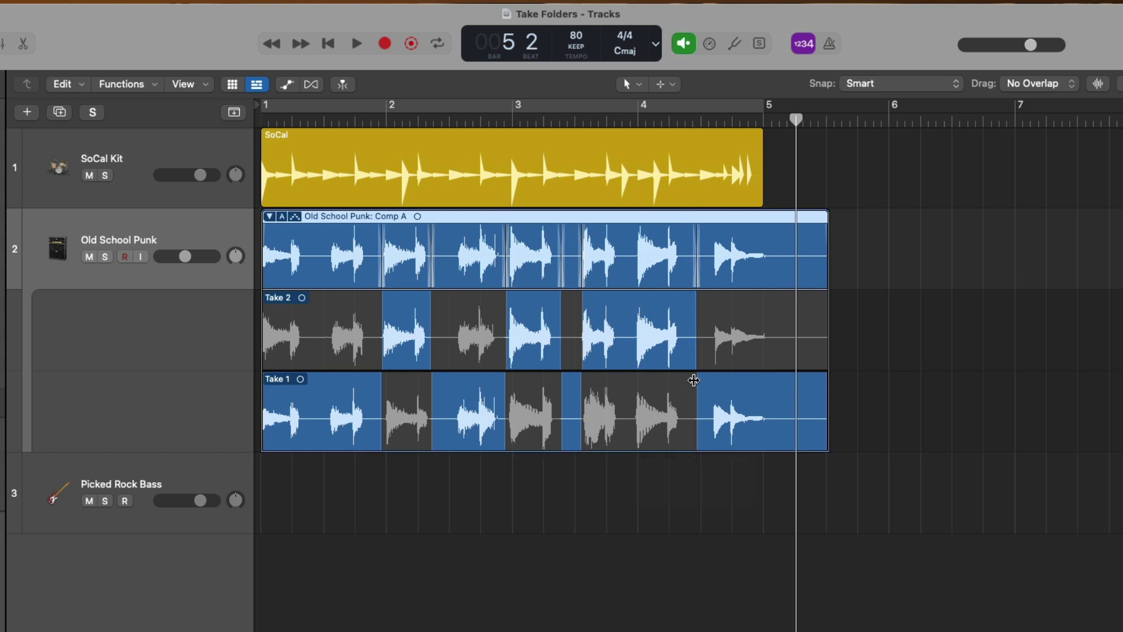
pyautogui.click(735, 315)
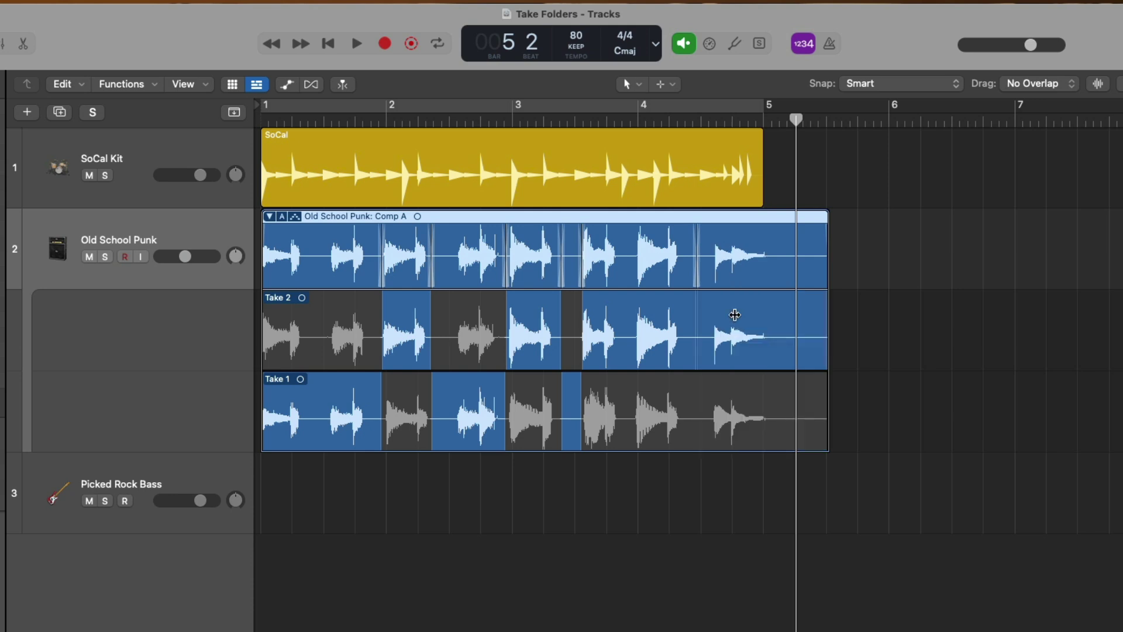
pyautogui.click(733, 391)
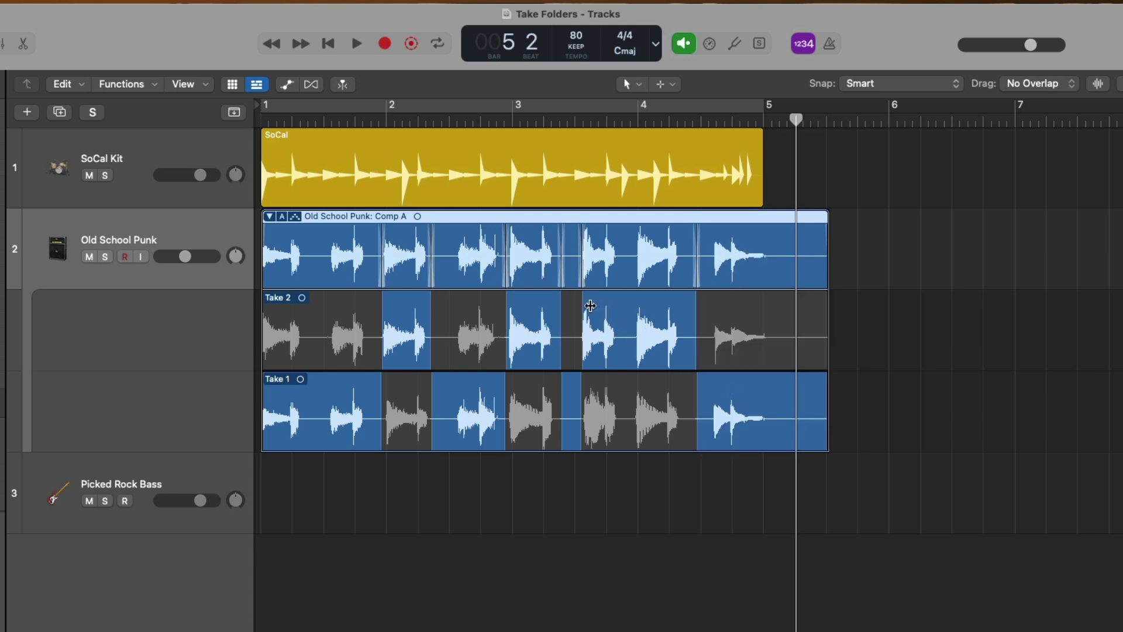
pyautogui.moveTo(590, 305); pyautogui.dragTo(554, 312)
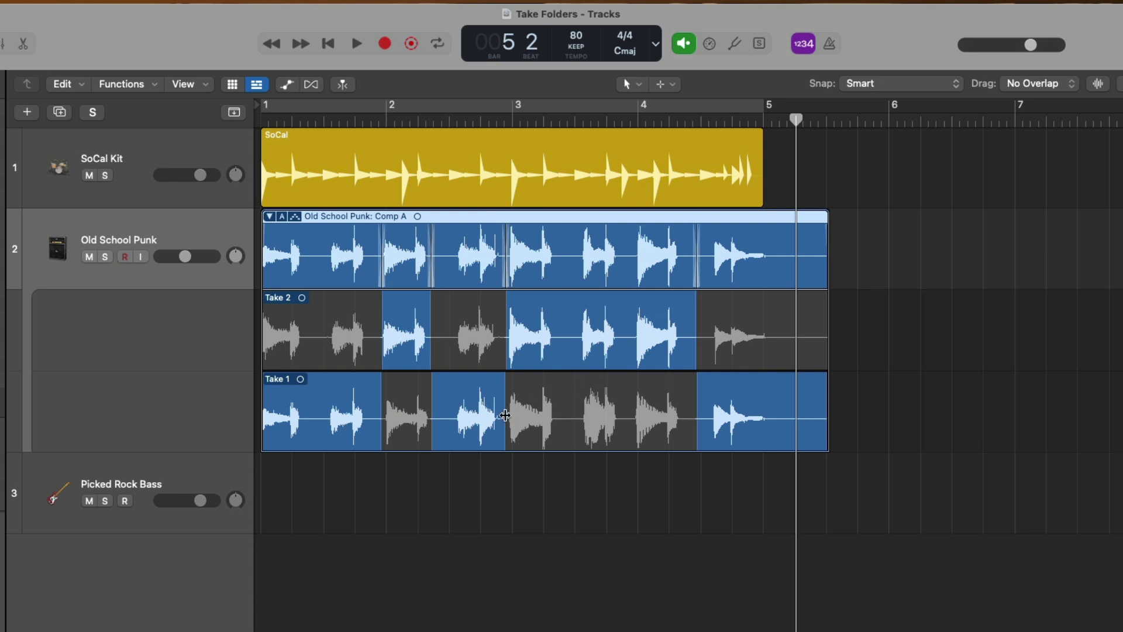
pyautogui.moveTo(504, 405); pyautogui.dragTo(725, 410)
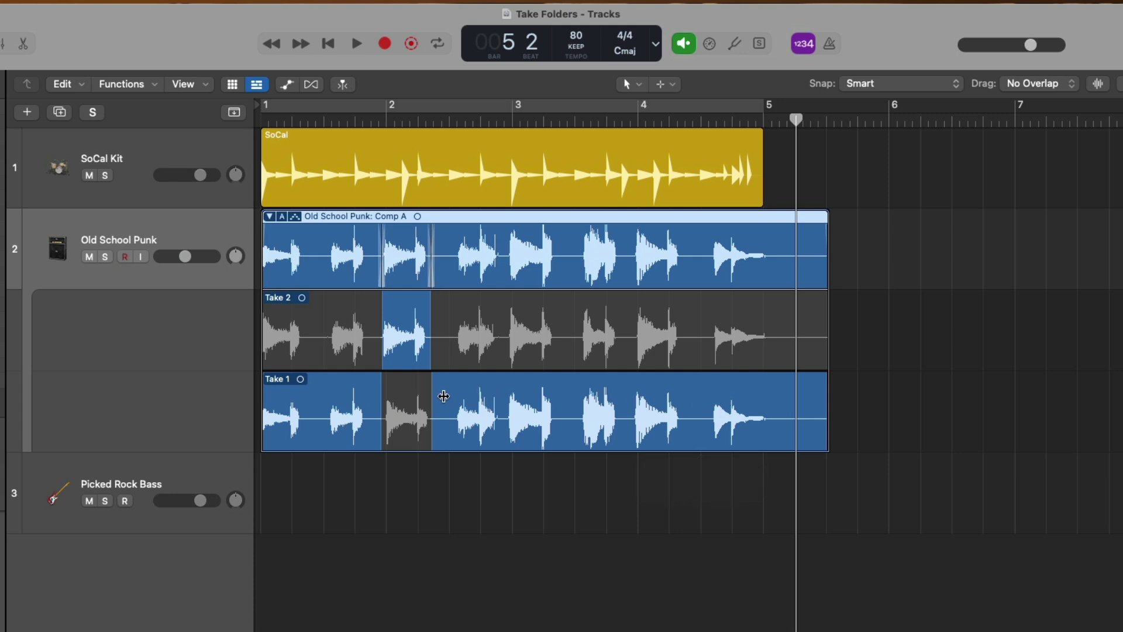
# Switch the bar-2 section to Take 1 so the comp is all Take 1, and play it from the start
pyautogui.moveTo(433, 396); pyautogui.dragTo(362, 395)
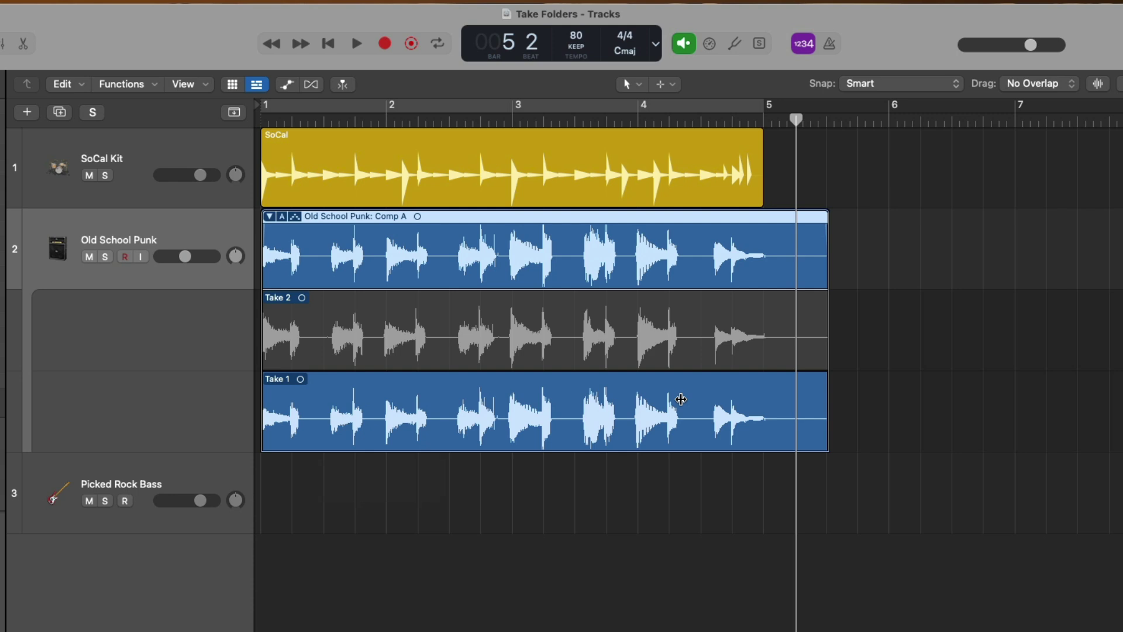
pyautogui.press('Return')
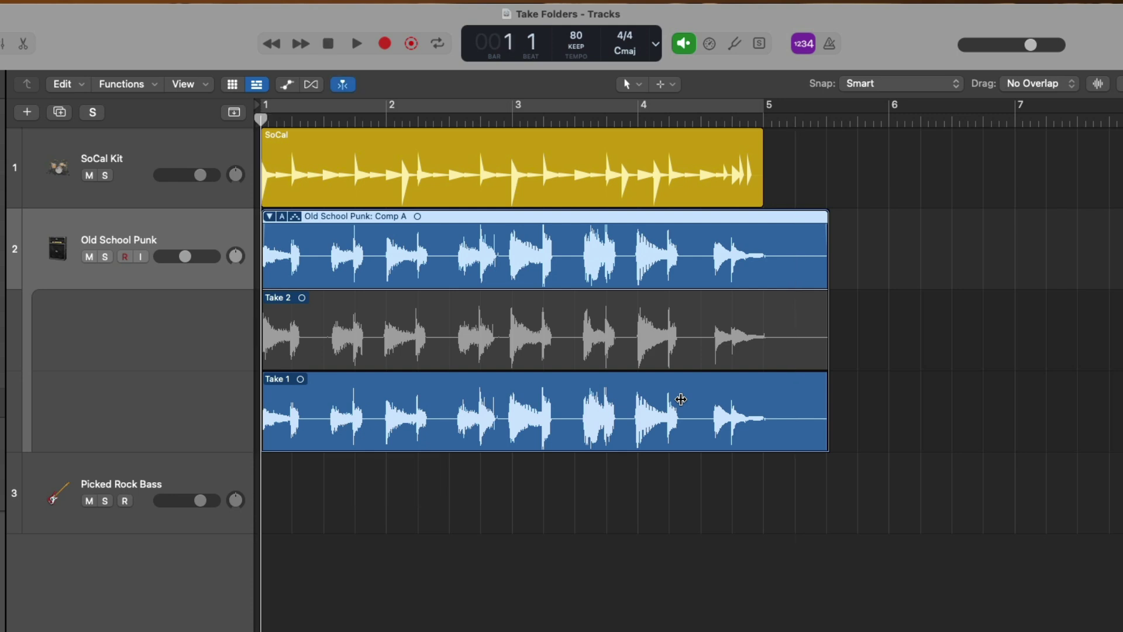
pyautogui.press('space')
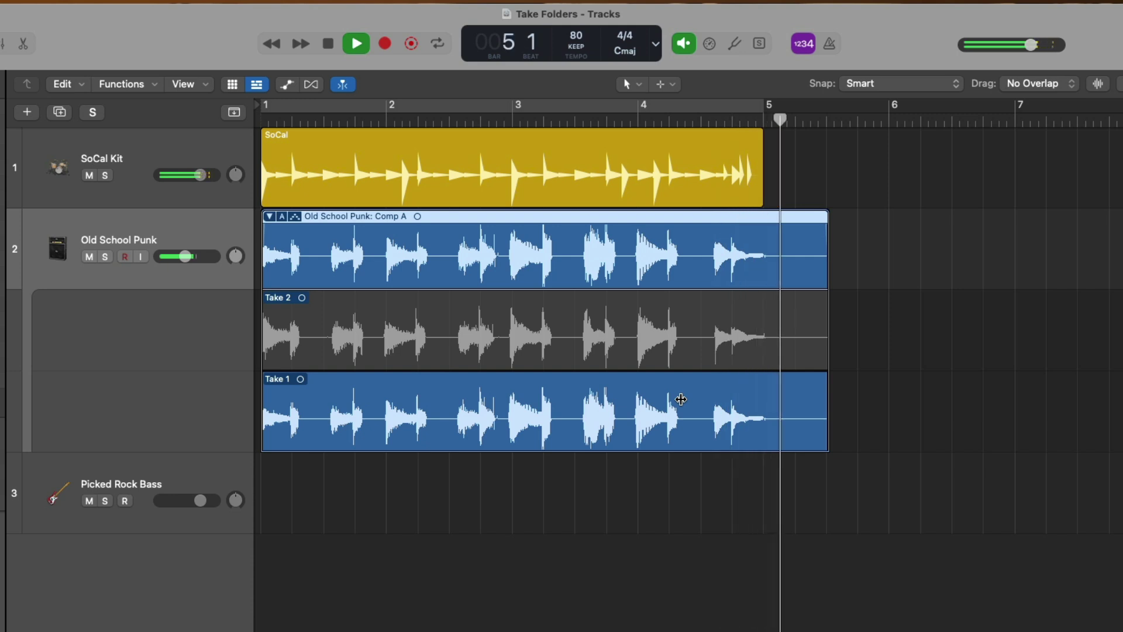
pyautogui.press('space')
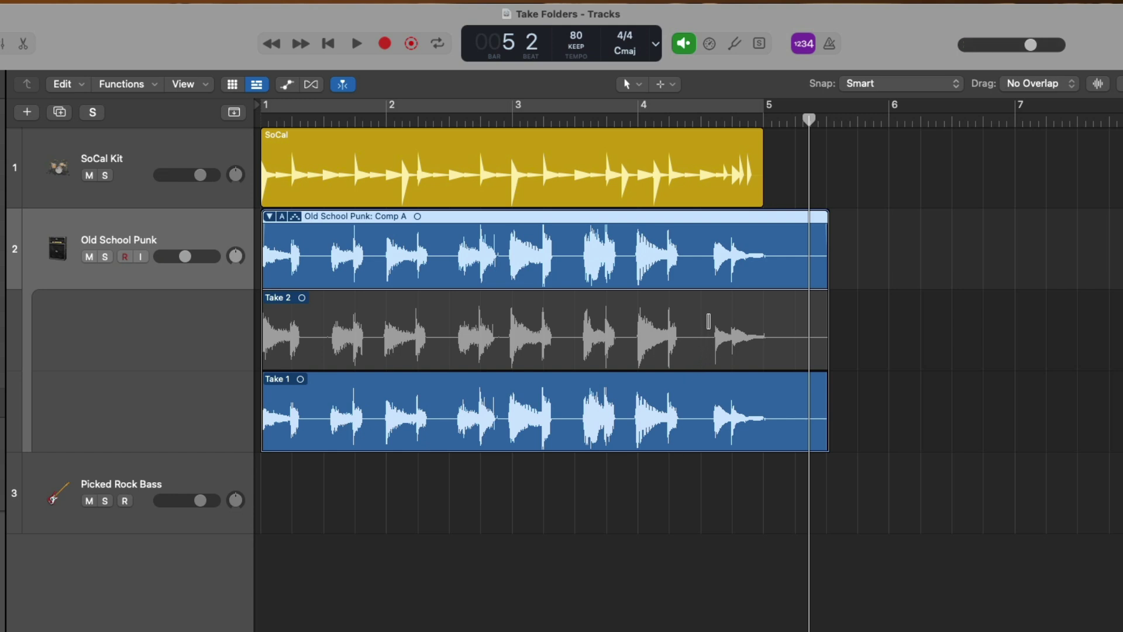
# Comp Take 2 from about bar 4.6 onward and audition it from bar 3 beat 4
pyautogui.moveTo(709, 321); pyautogui.dragTo(795, 313)
pyautogui.moveTo(711, 317); pyautogui.dragTo(712, 319)
pyautogui.click(629, 120)
pyautogui.press('space')
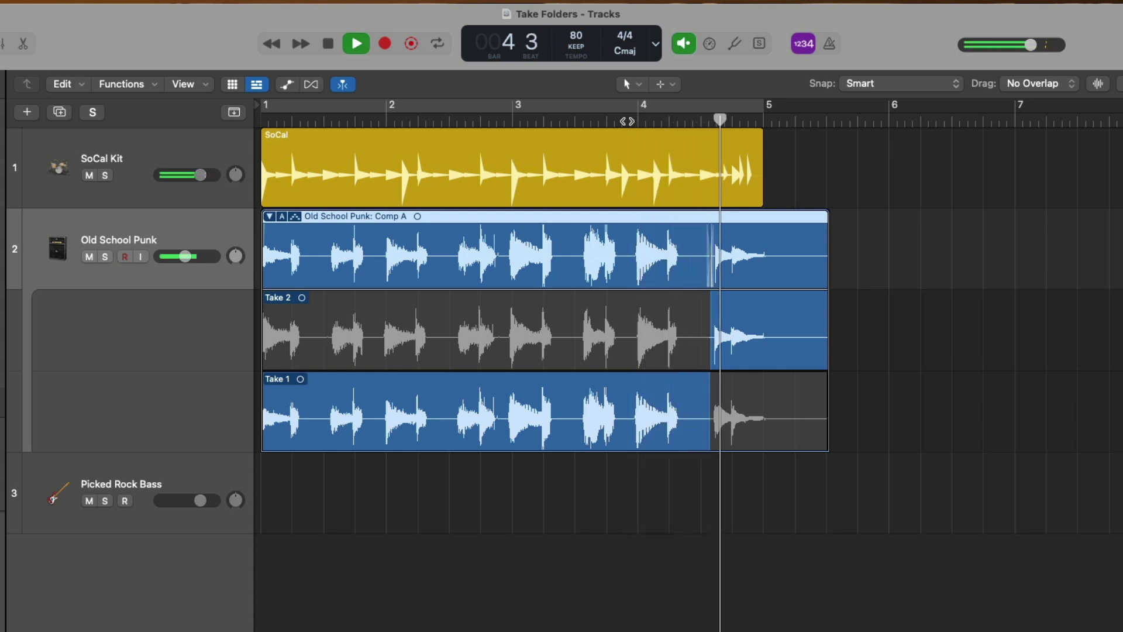
pyautogui.press('space')
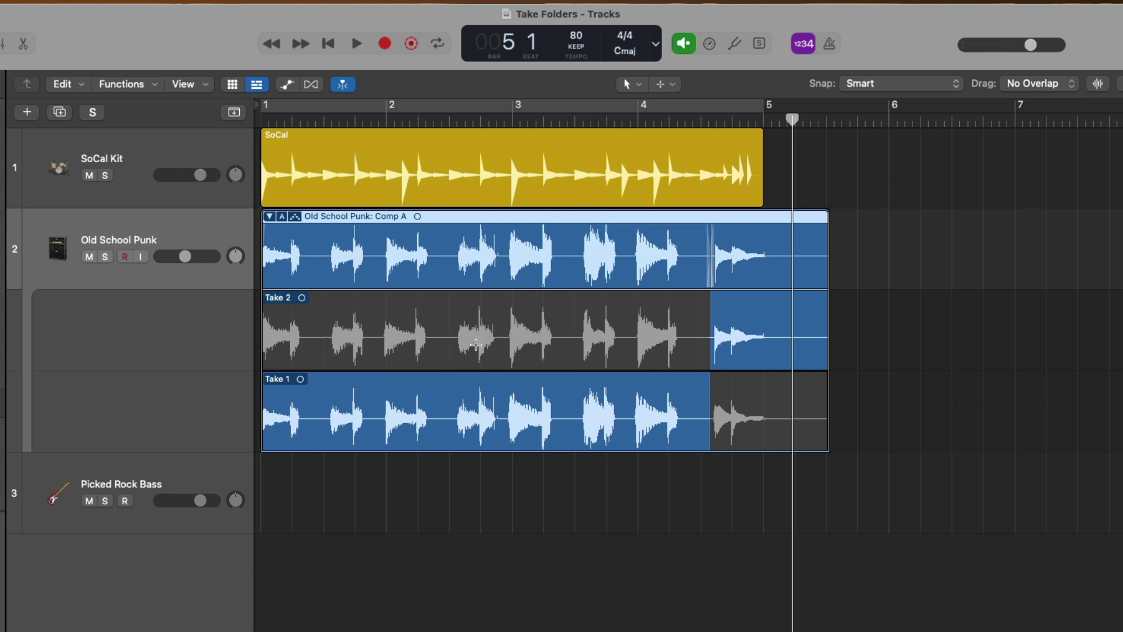
# Comp Take 2 from about bar 2.5, extend it toward bar 3.9, and audition each edit
pyautogui.moveTo(450, 305); pyautogui.dragTo(561, 303)
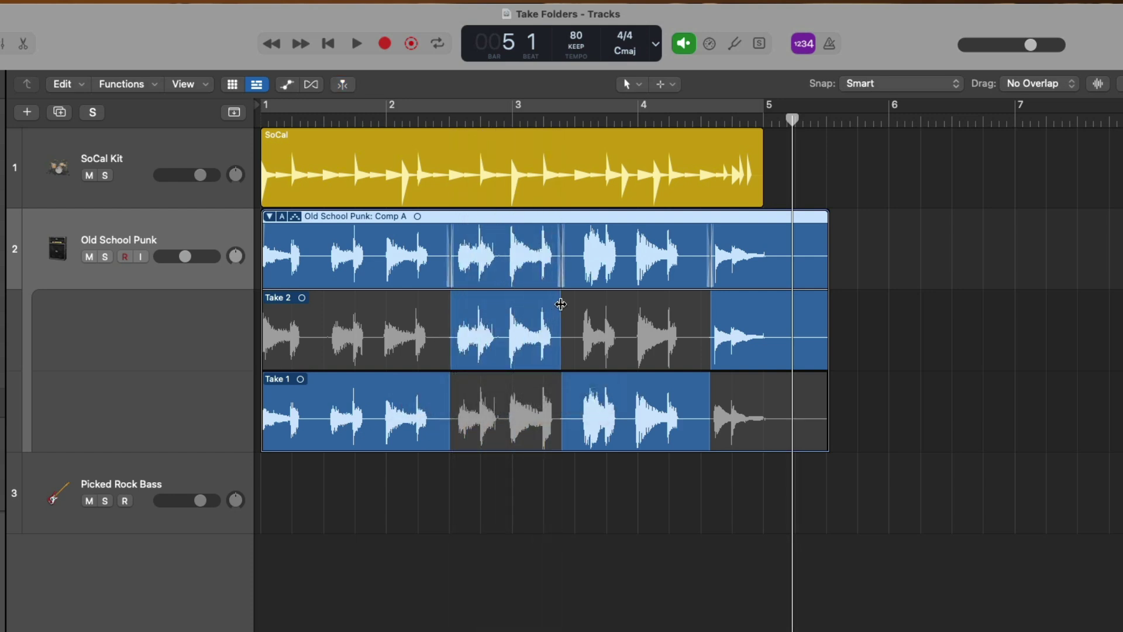
pyautogui.click(417, 119)
pyautogui.click(387, 120)
pyautogui.press('space')
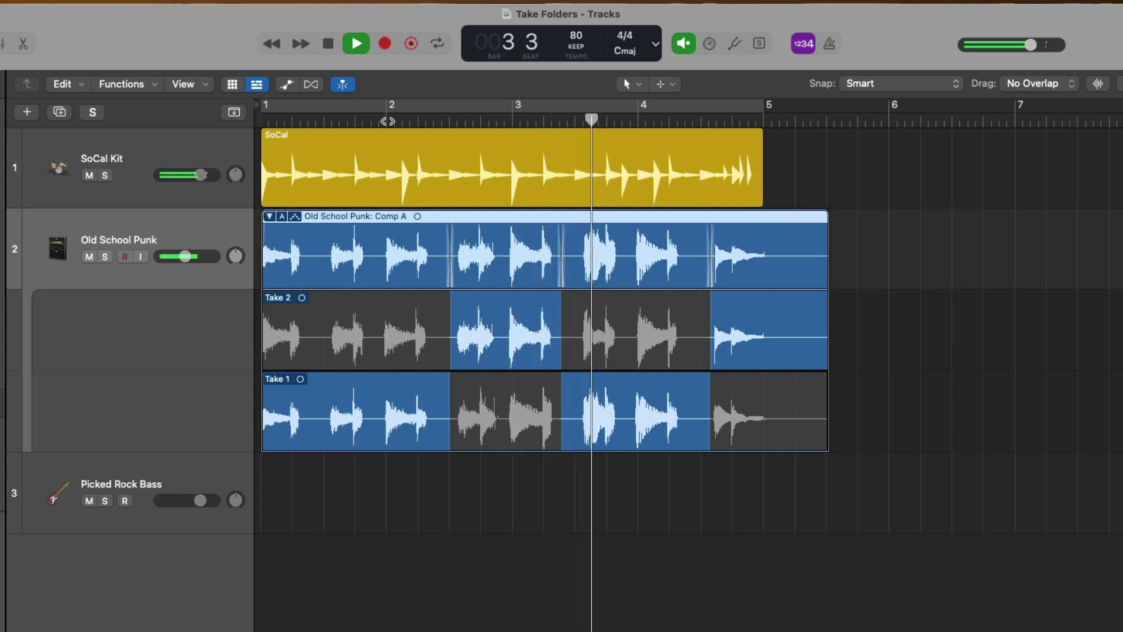
pyautogui.press('space')
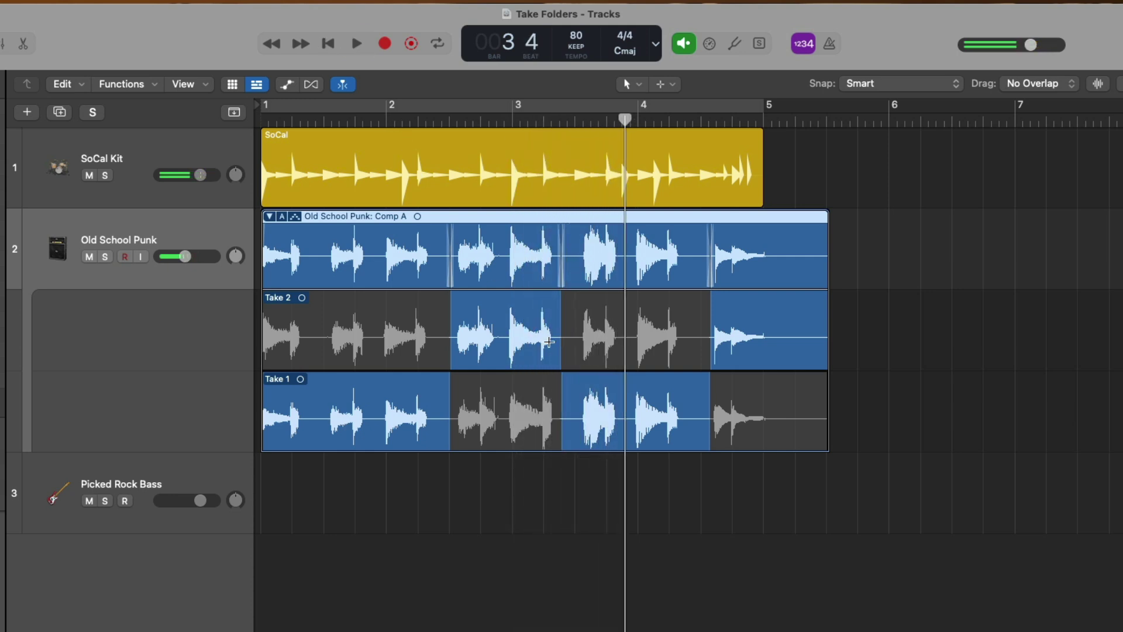
pyautogui.moveTo(562, 311); pyautogui.dragTo(624, 307)
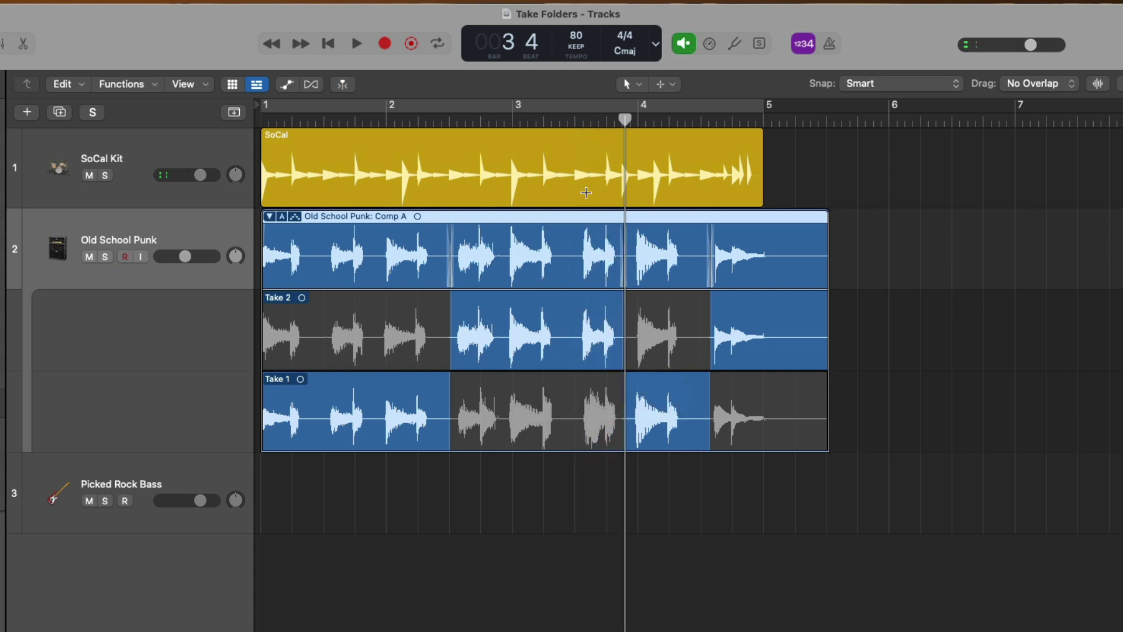
pyautogui.click(543, 119)
pyautogui.press('space')
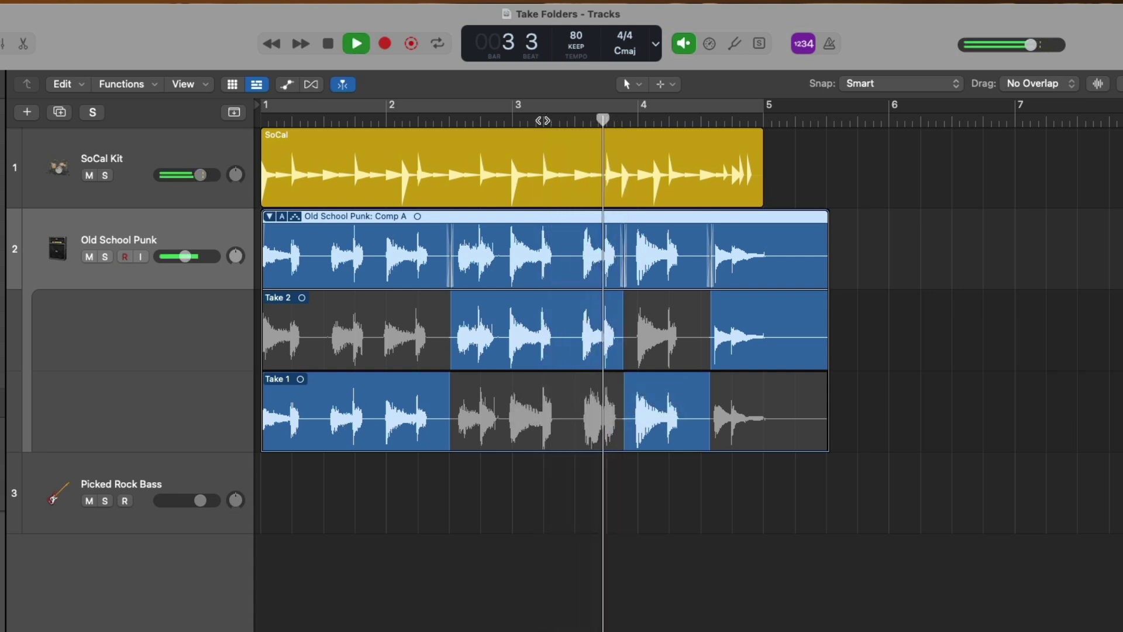
pyautogui.press('space')
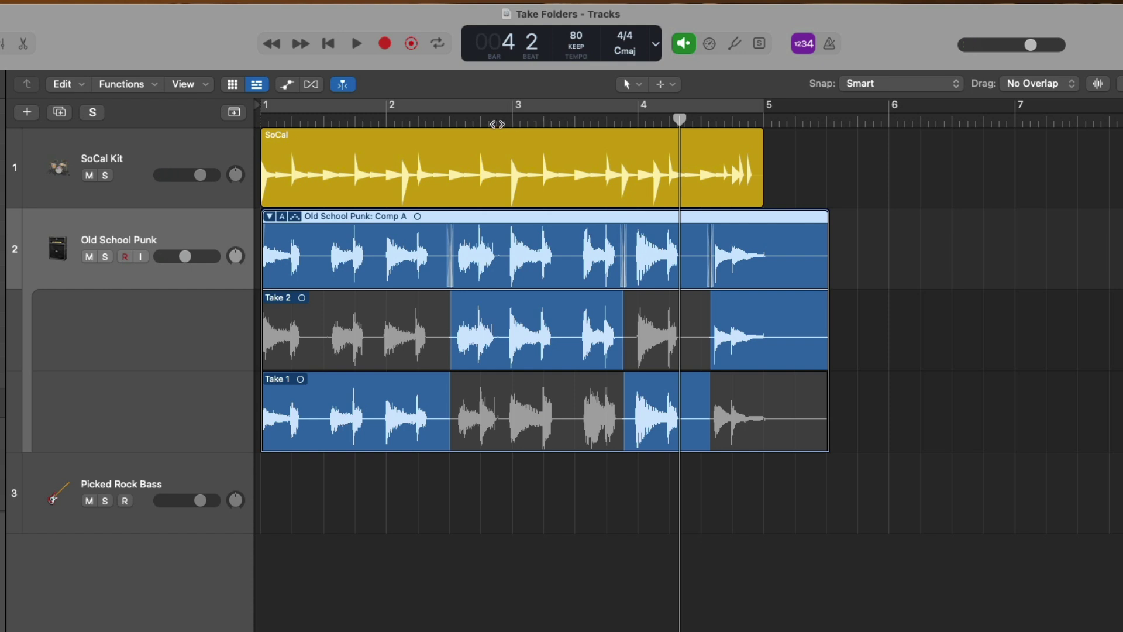
# Zoom in on bars 2–3 of the take folder and play the passage from bar 2 beat 3
pyautogui.click(472, 122)
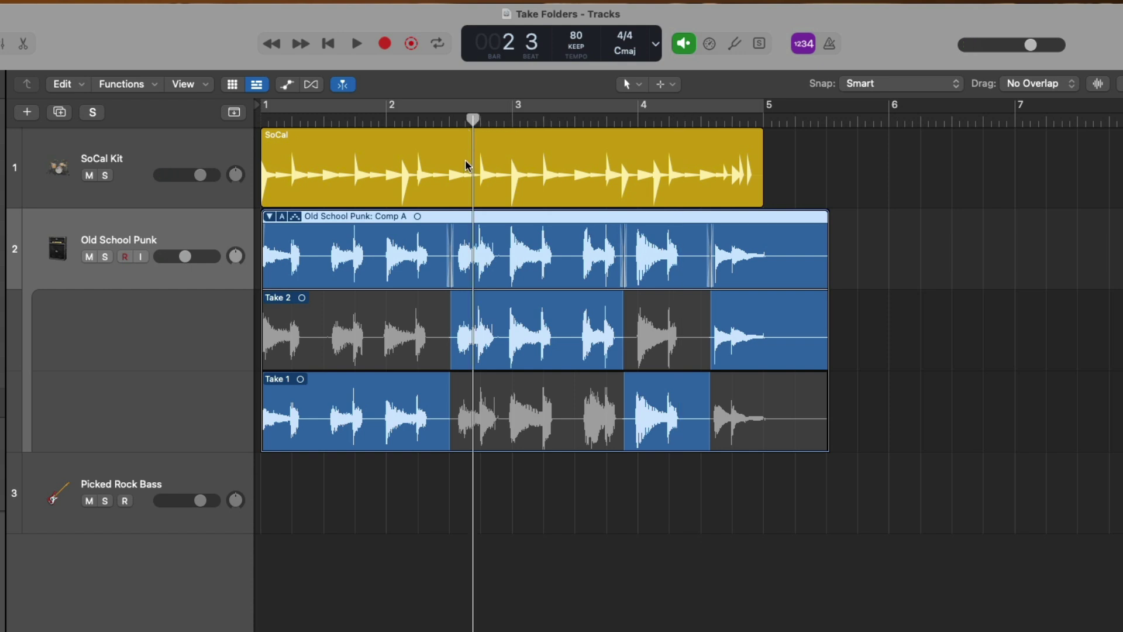
pyautogui.moveTo(456, 225); pyautogui.dragTo(672, 515)
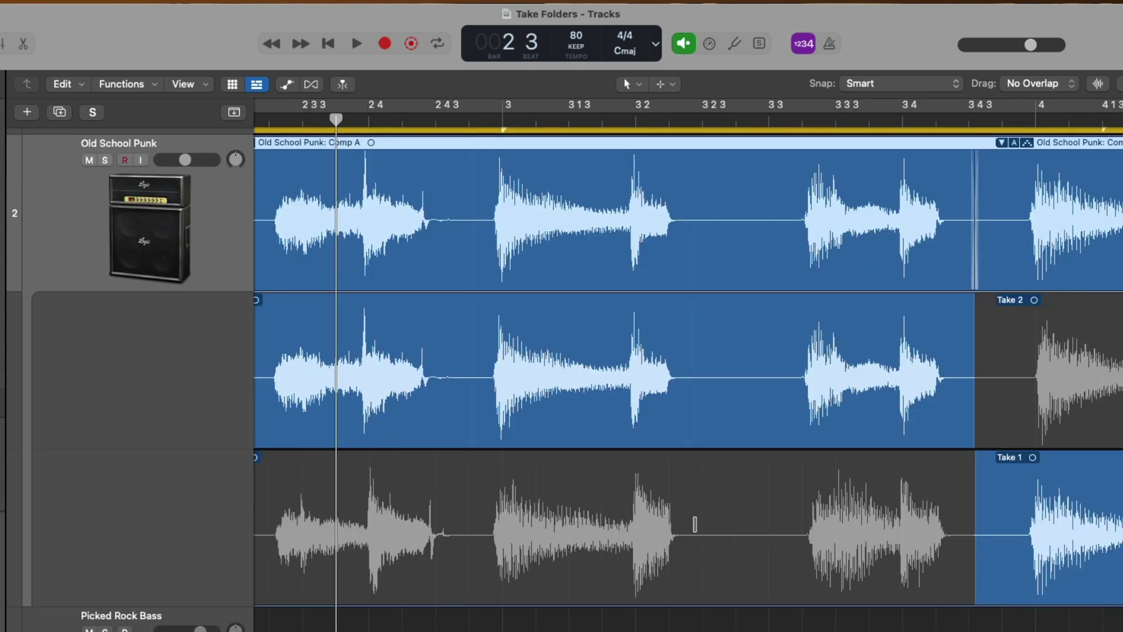
pyautogui.hscroll(-5, 695, 524)
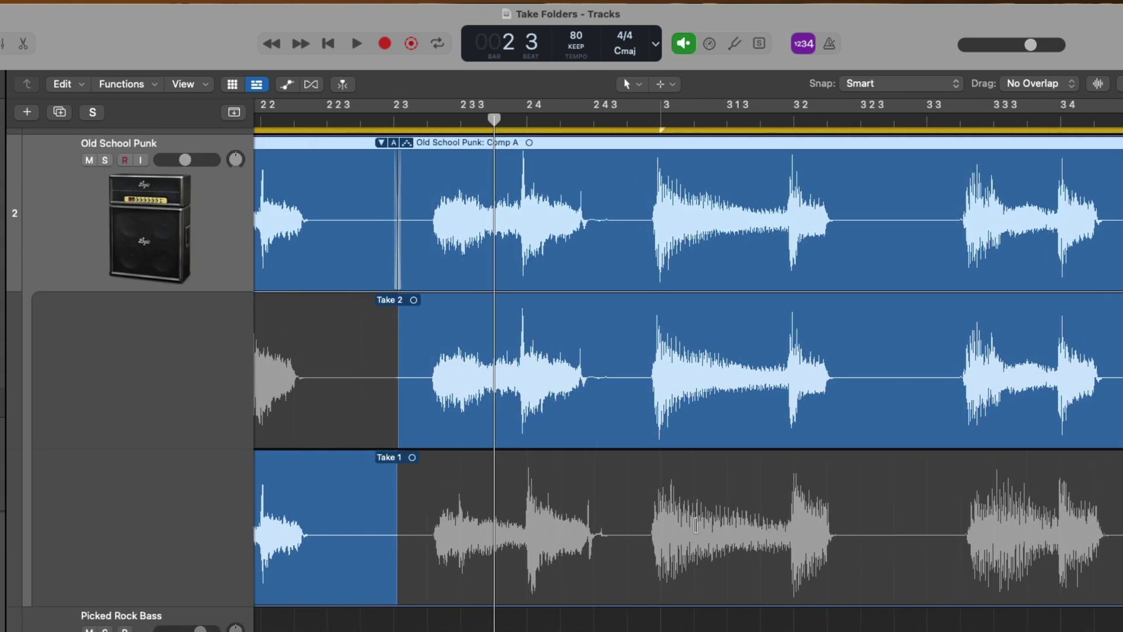
pyautogui.press('space')
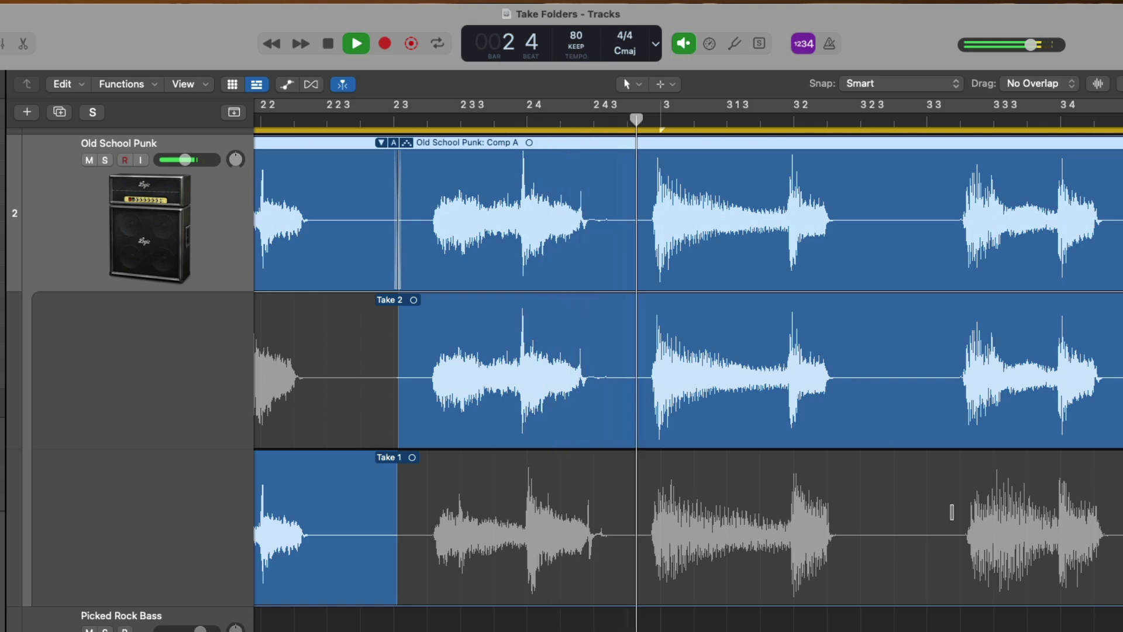
pyautogui.press('space')
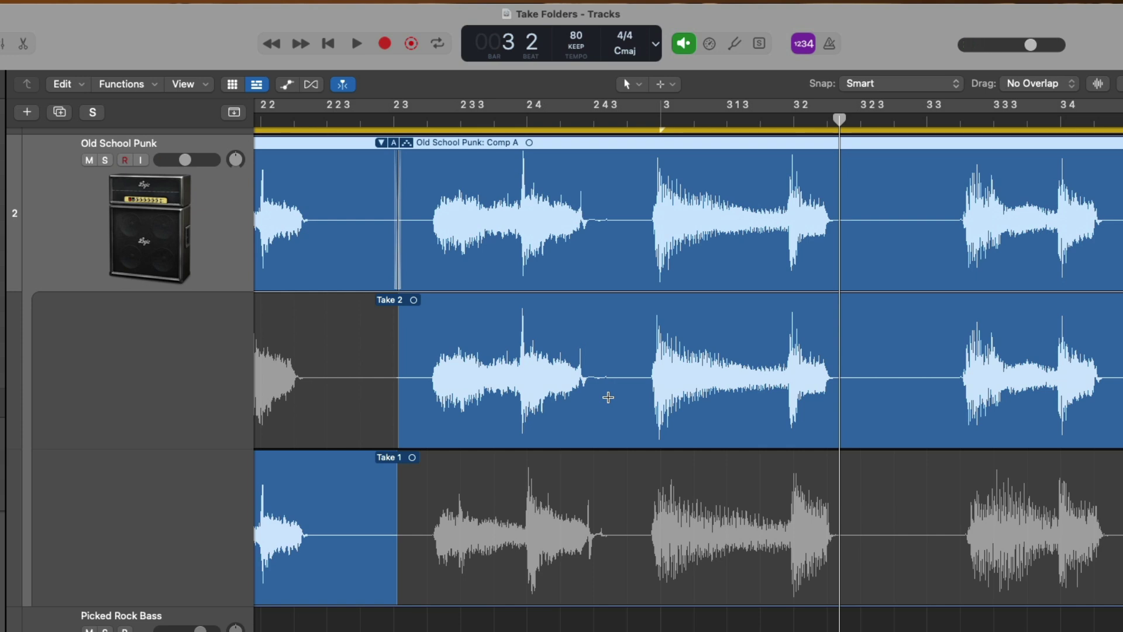
# Swipe Take 1 over the short stretch just before bar 3 and audition the result
pyautogui.keyDown('alt'); pyautogui.click(590, 496); pyautogui.keyUp('alt')
pyautogui.moveTo(590, 496)
pyautogui.mouseDown()
pyautogui.moveTo(646, 489)
pyautogui.moveTo(588, 480)
pyautogui.mouseUp()
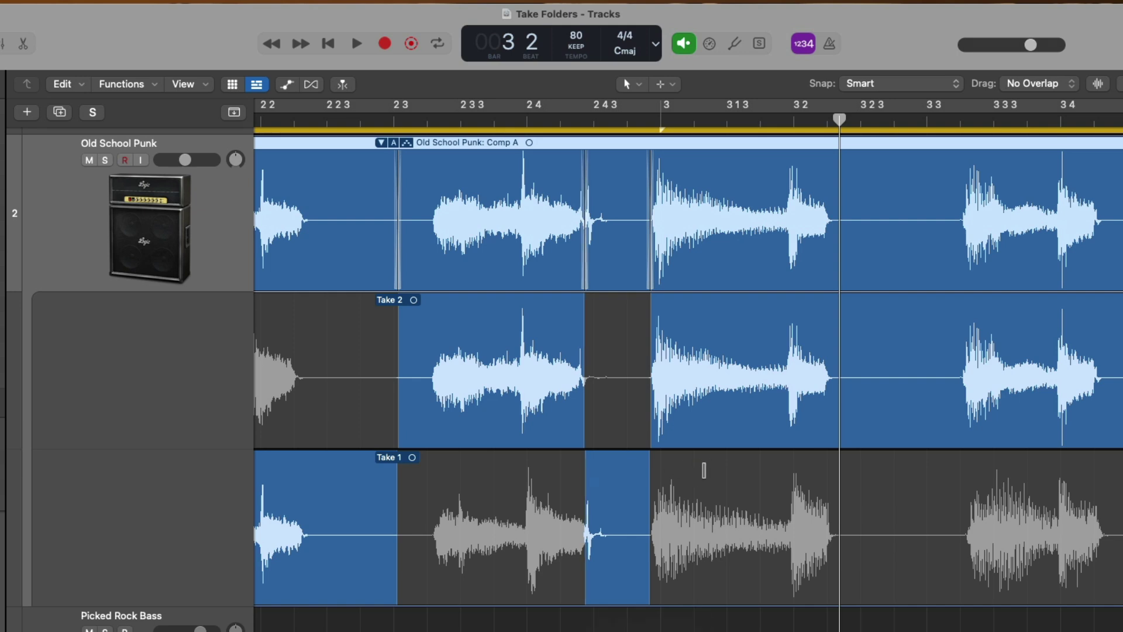
pyautogui.press('space')
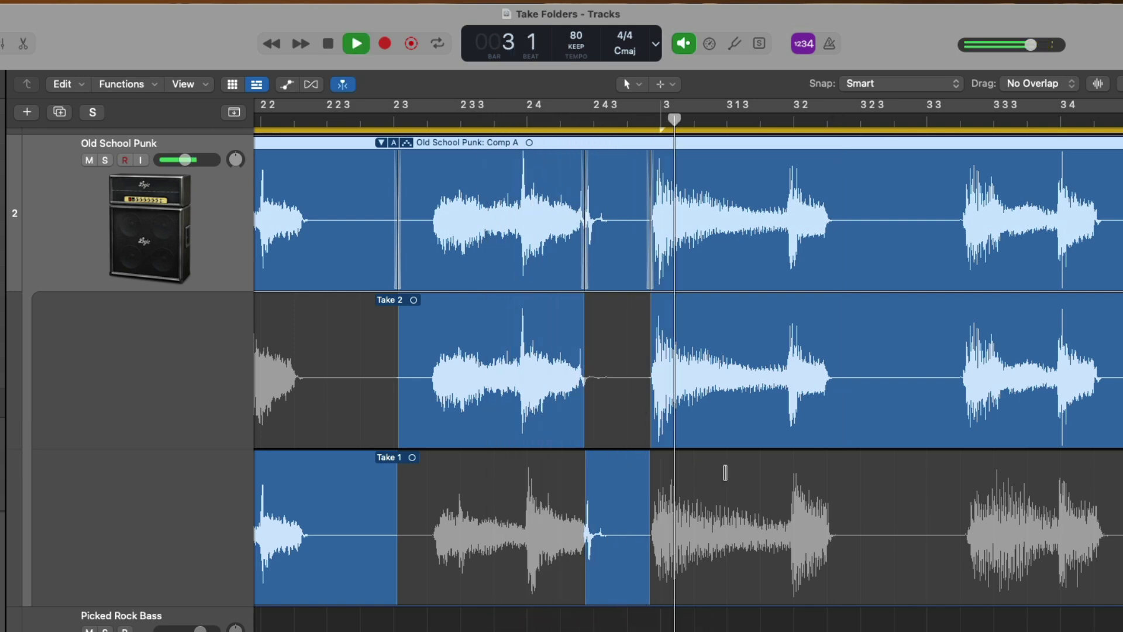
pyautogui.press('space')
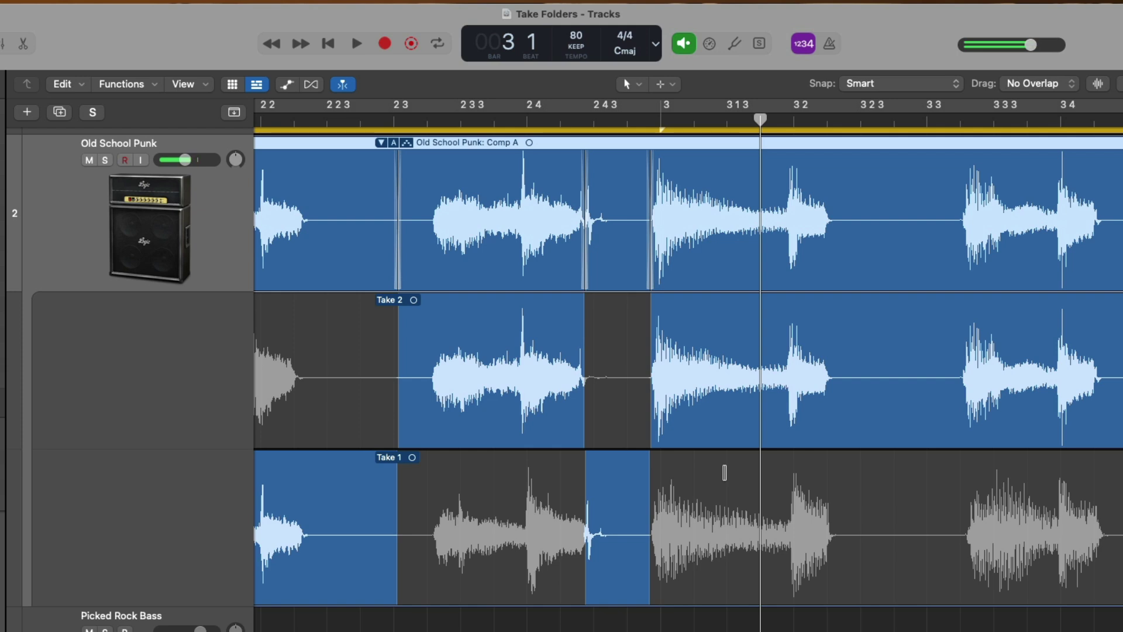
# Remove Take 1's short comp section, end Take 2's section slightly earlier, and audition it
pyautogui.click(621, 504)
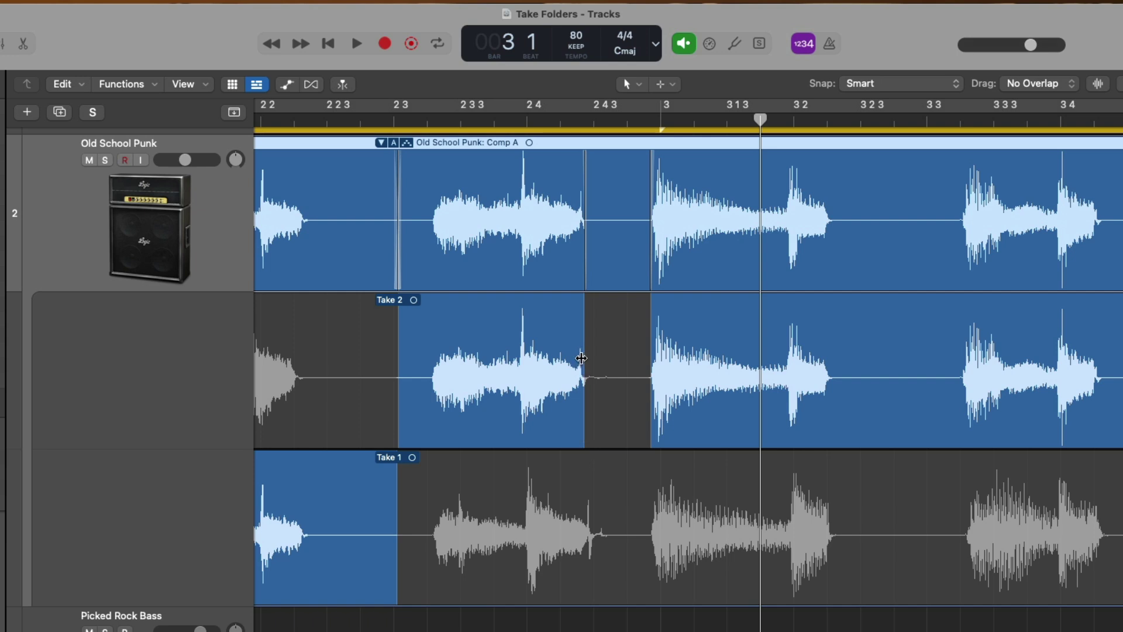
pyautogui.moveTo(581, 359); pyautogui.dragTo(576, 355)
pyautogui.press('space')
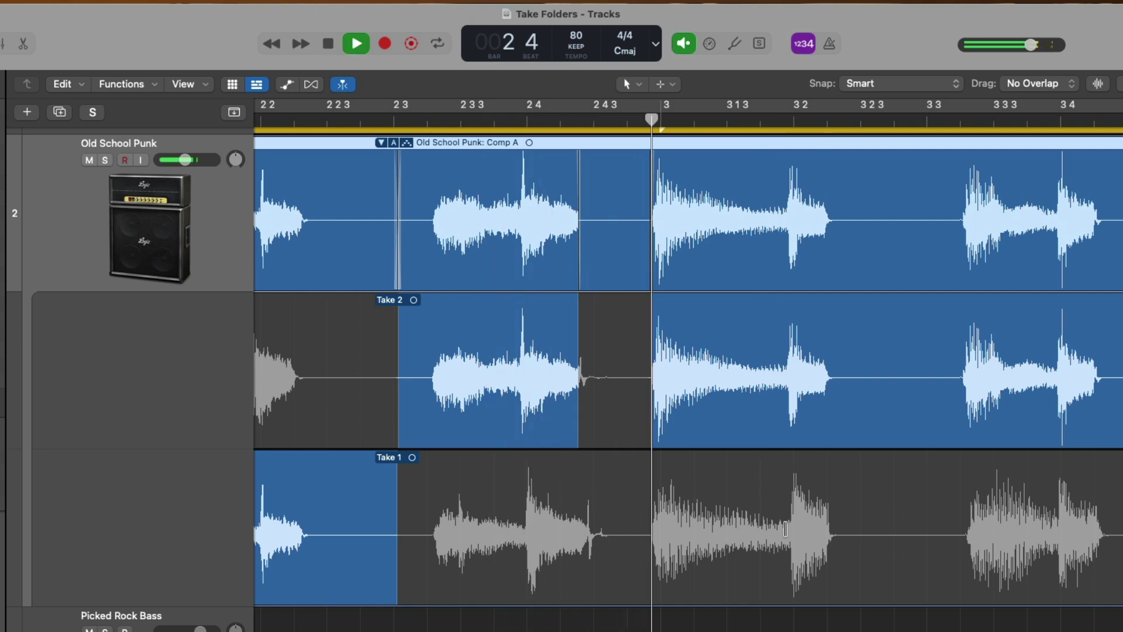
pyautogui.press('space')
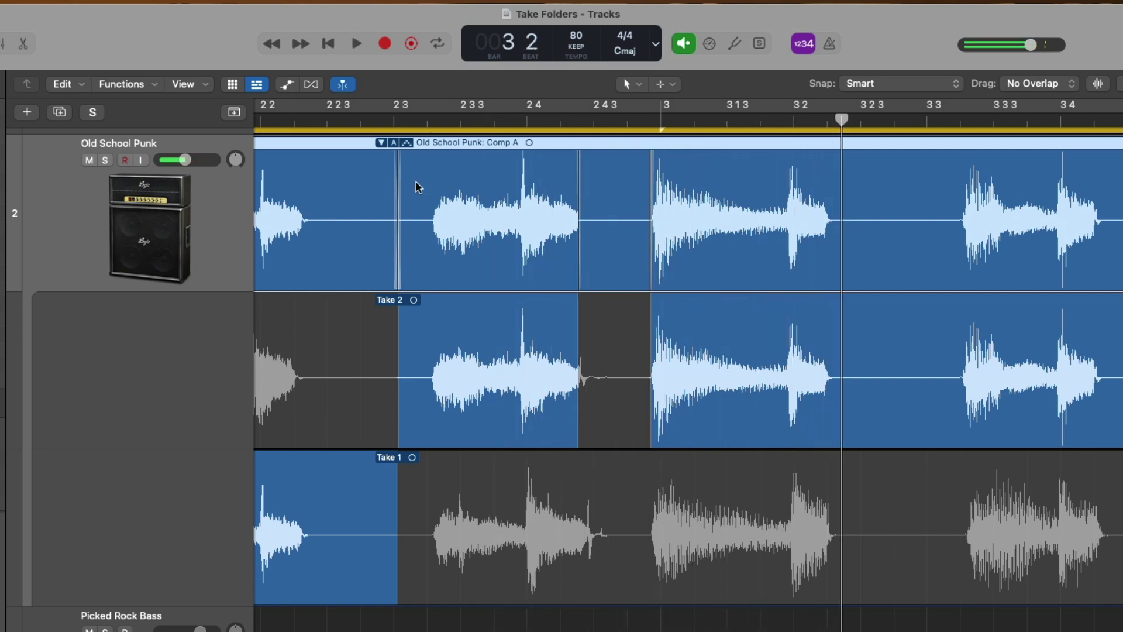
# Audition from bar 2.2, then start Take 2's section later and end Take 1's earlier
pyautogui.click(367, 121)
pyautogui.press('space')
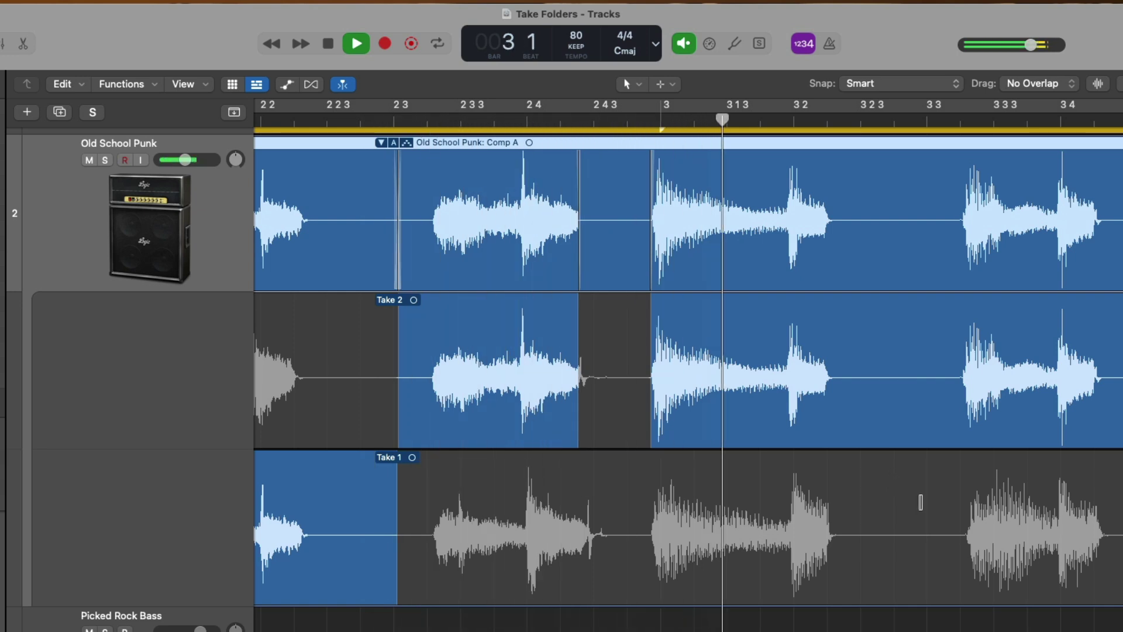
pyautogui.press('space')
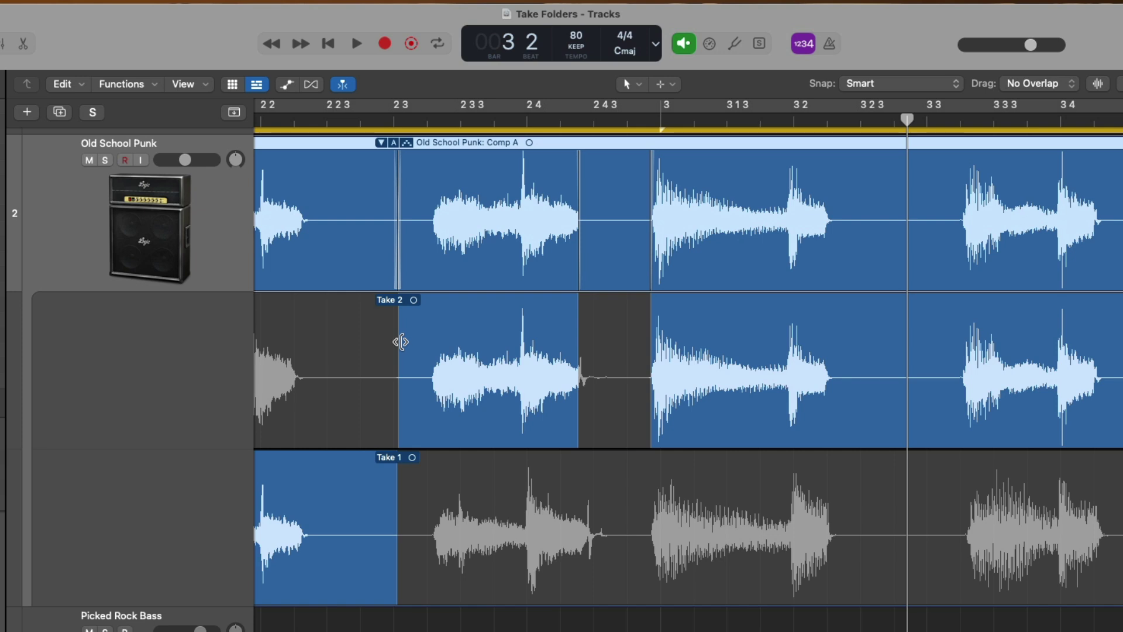
pyautogui.moveTo(401, 341); pyautogui.dragTo(426, 336)
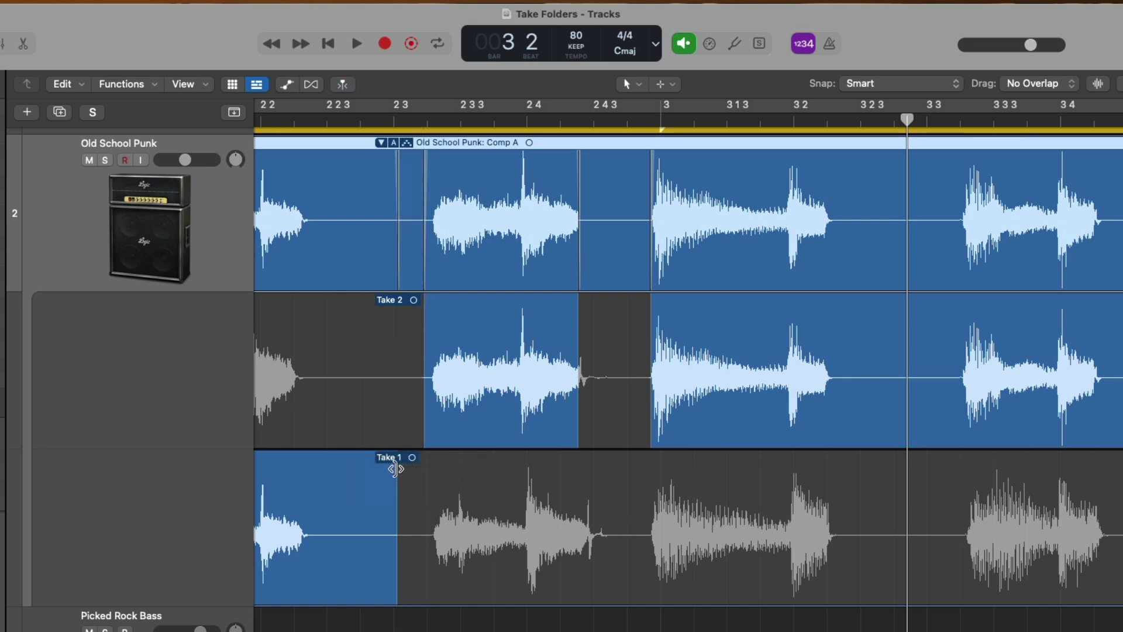
pyautogui.moveTo(397, 471); pyautogui.dragTo(325, 477)
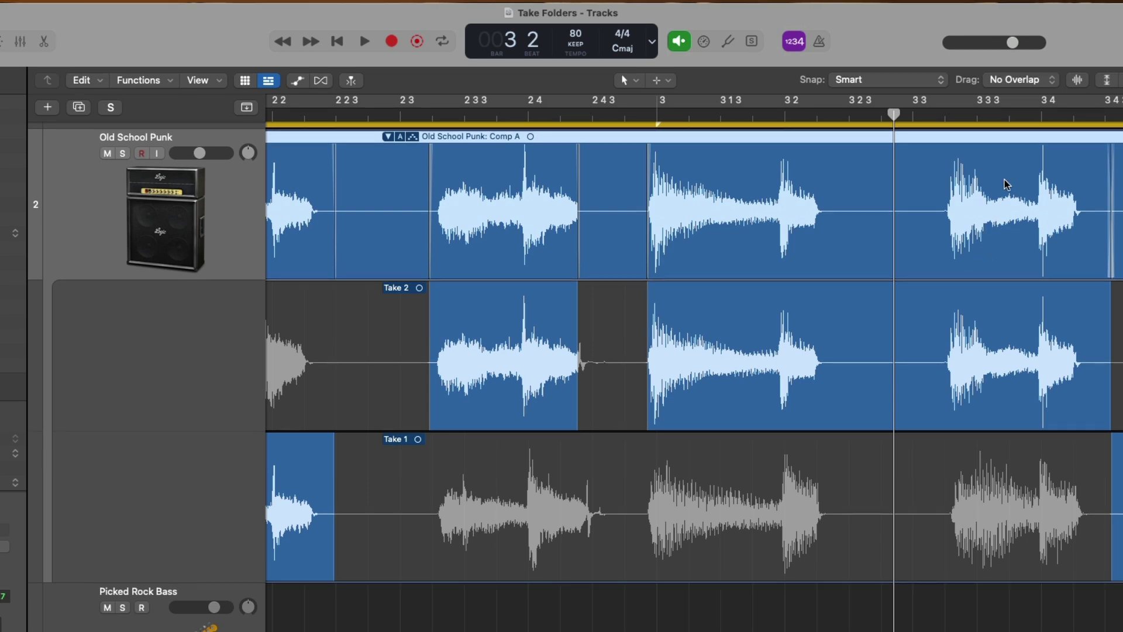
# Enable Snap Quick Swipe Comping with Beat snap and extend Take 2's comp section to bar 4
pyautogui.click(942, 82)
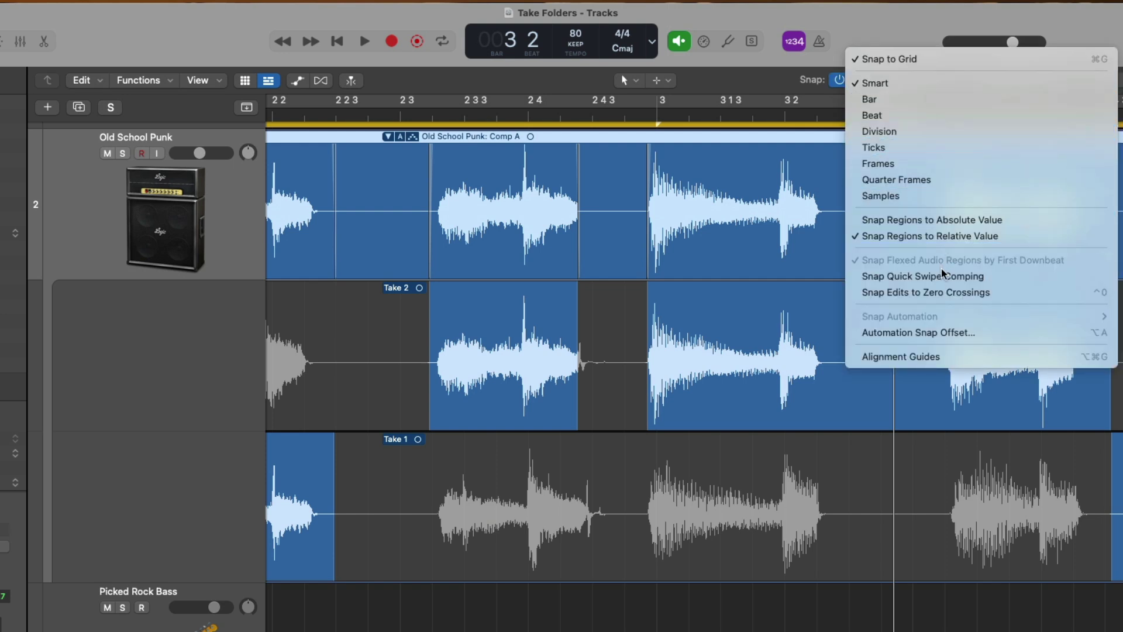
pyautogui.click(990, 277)
pyautogui.click(944, 83)
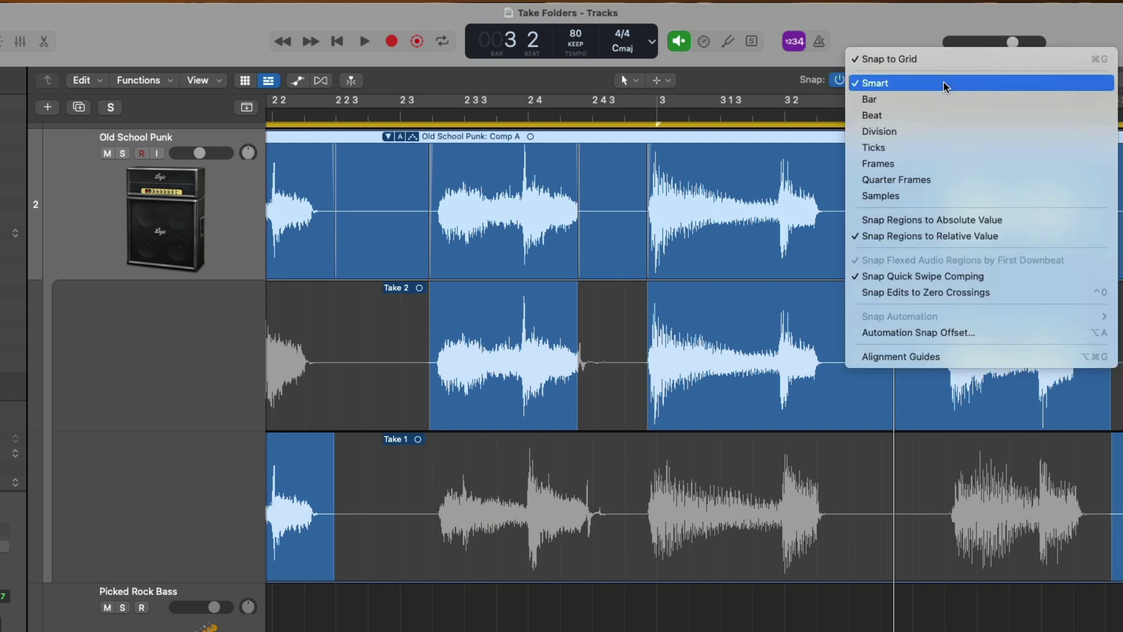
pyautogui.click(943, 117)
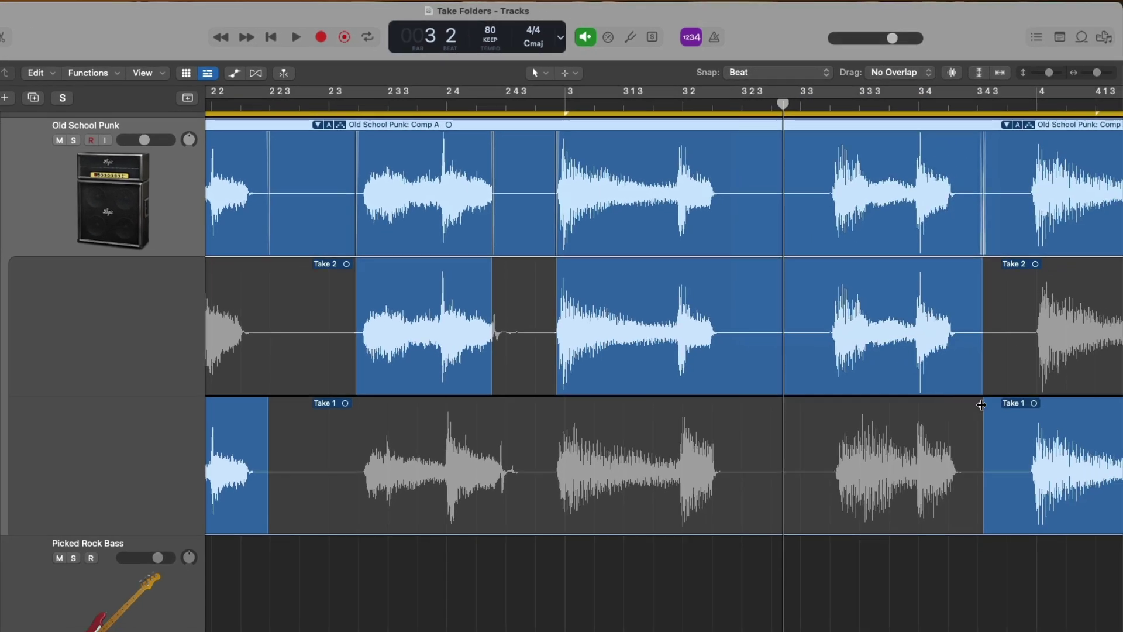
pyautogui.moveTo(981, 404)
pyautogui.mouseDown()
pyautogui.moveTo(998, 404)
pyautogui.moveTo(956, 410)
pyautogui.moveTo(984, 402)
pyautogui.mouseUp()
# With Division snap, start Take 1 before bar 4, then restore Smart snap and nudge it later
pyautogui.click(784, 72)
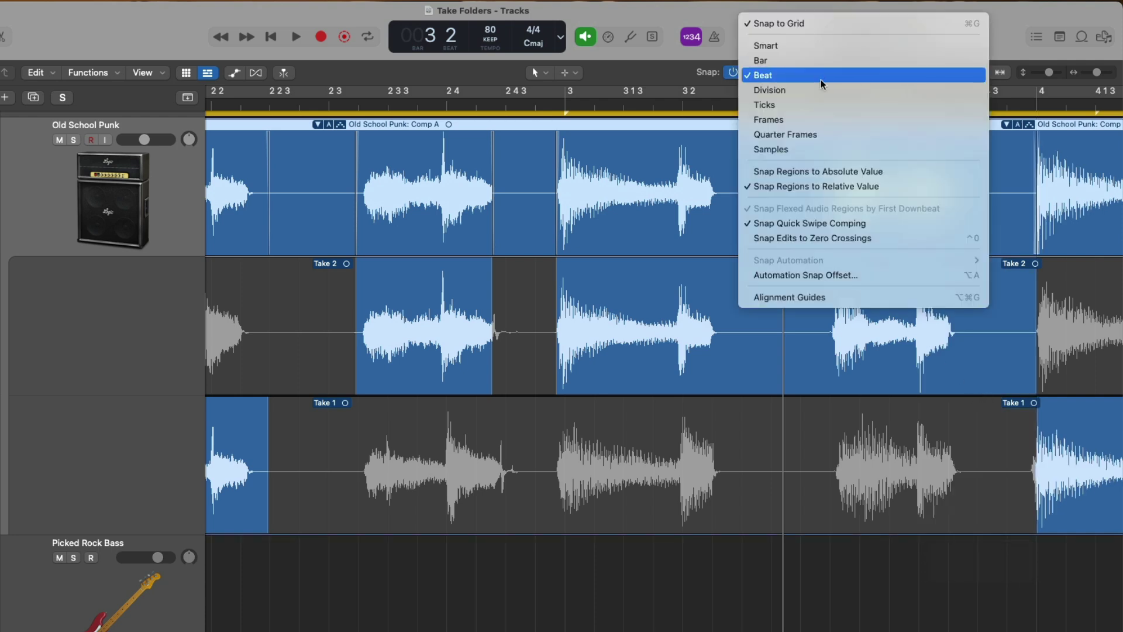
pyautogui.click(784, 90)
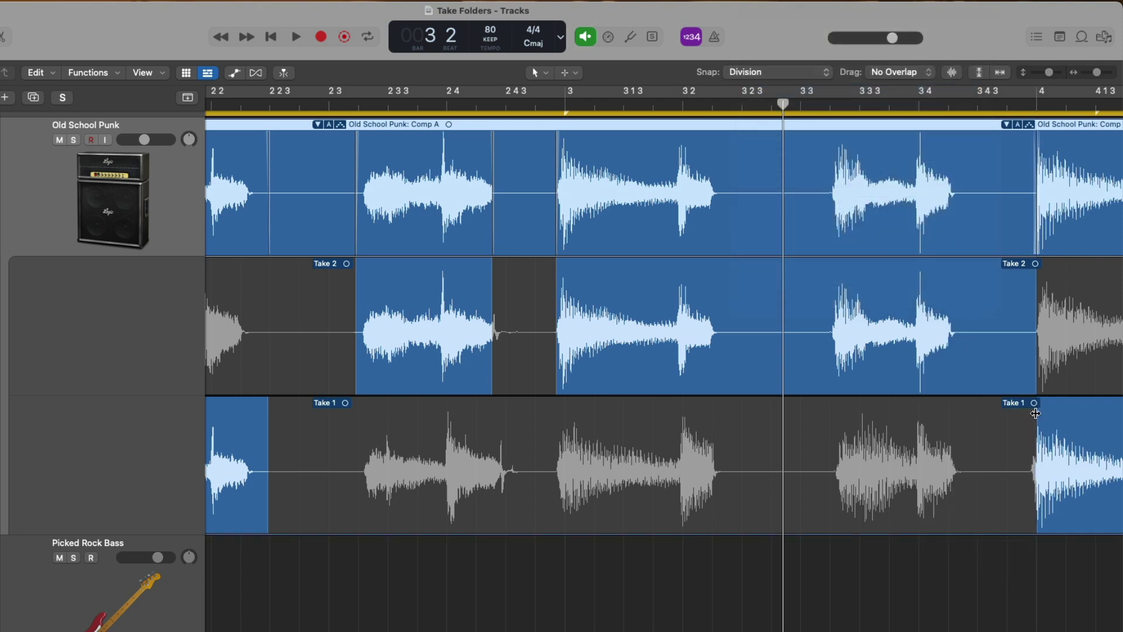
pyautogui.moveTo(1035, 414); pyautogui.dragTo(977, 413)
pyautogui.click(783, 72)
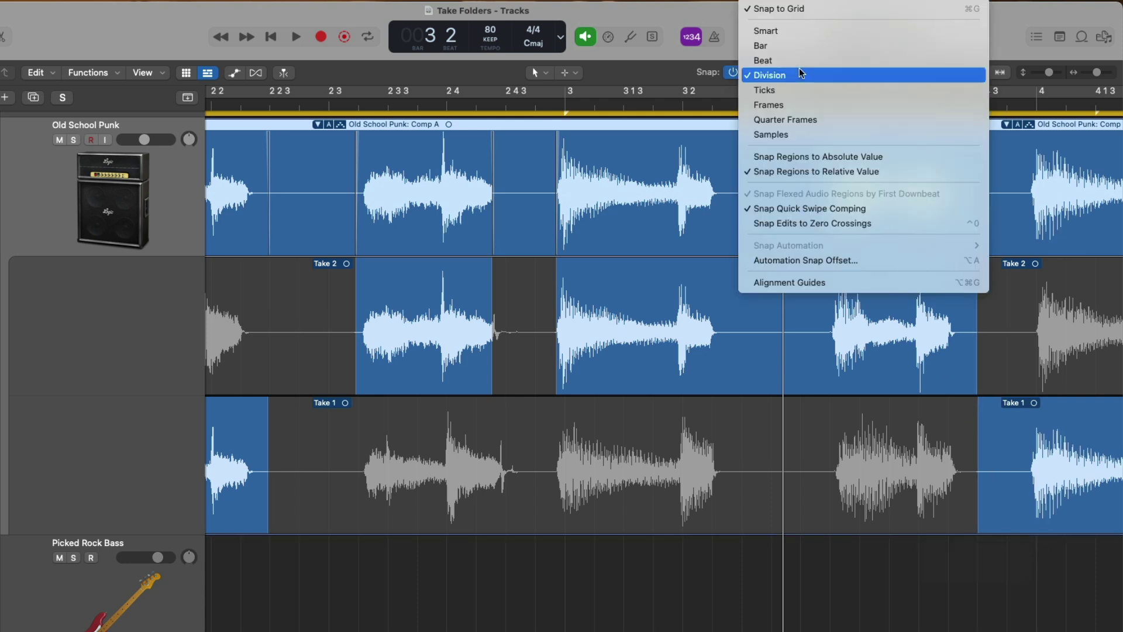
pyautogui.click(805, 32)
pyautogui.moveTo(977, 406); pyautogui.dragTo(1006, 406)
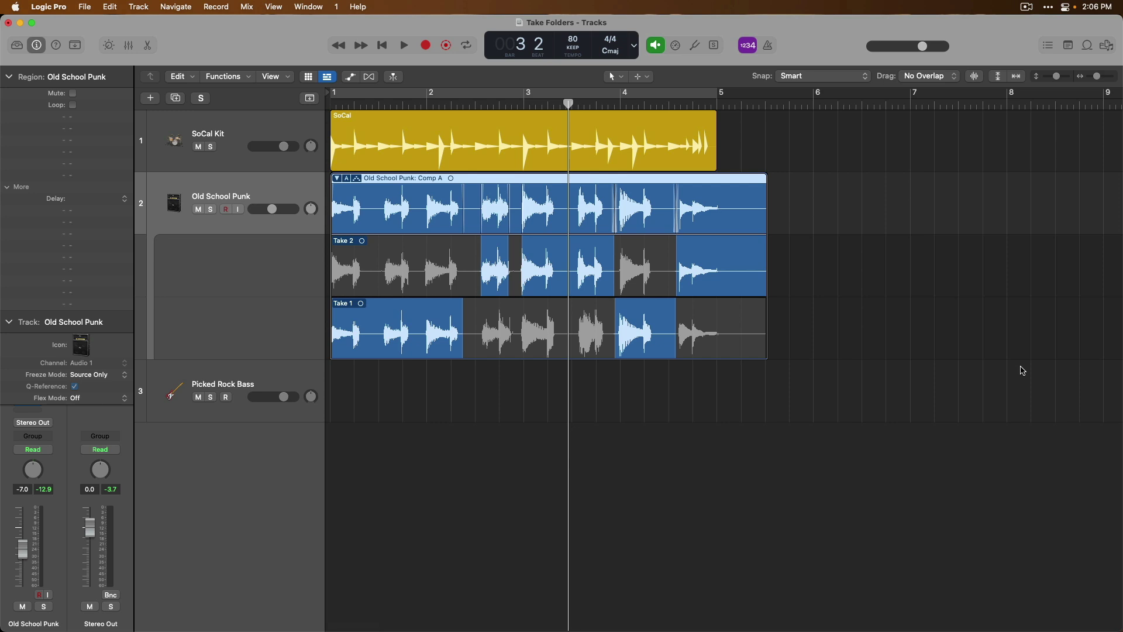
pyautogui.press('Return')
pyautogui.press('space')
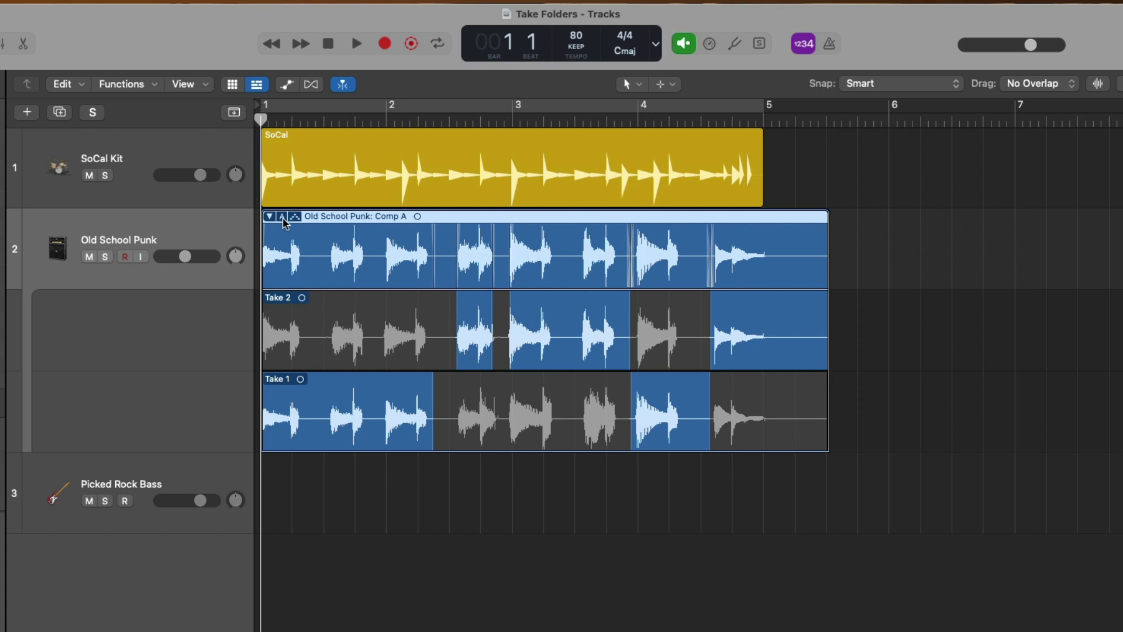
pyautogui.click(282, 217)
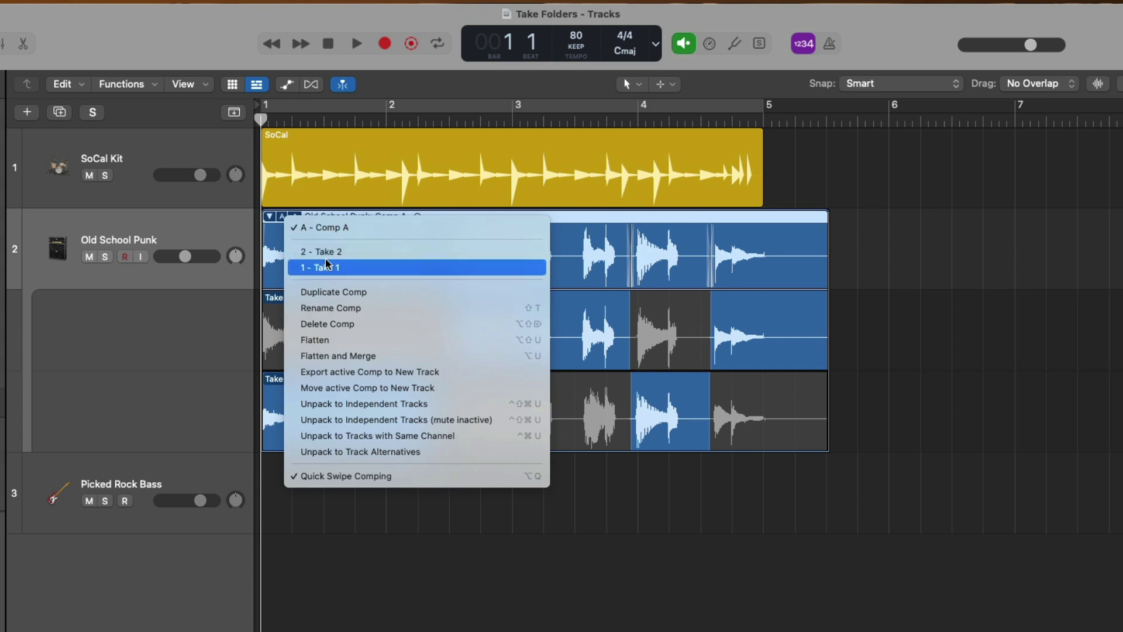
pyautogui.click(342, 267)
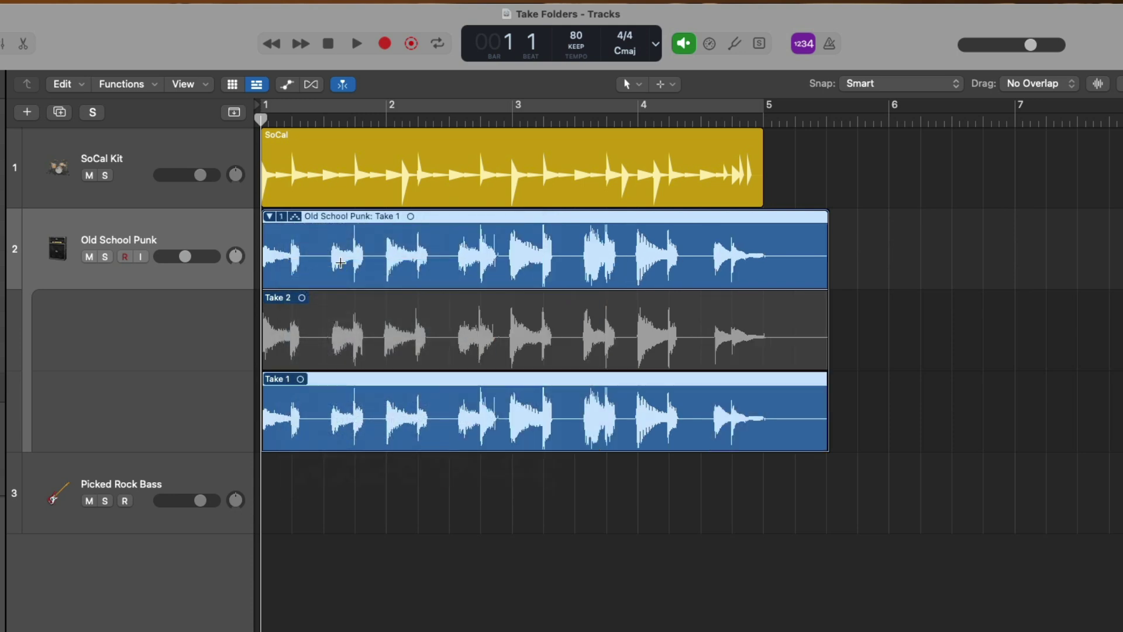
pyautogui.click(294, 222)
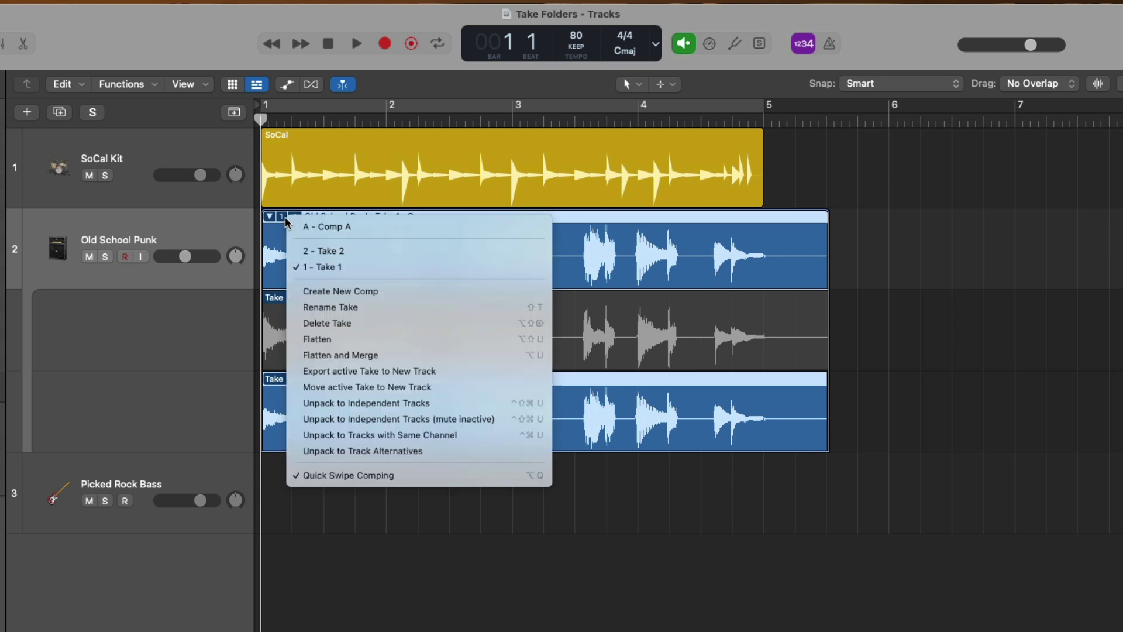
pyautogui.click(355, 228)
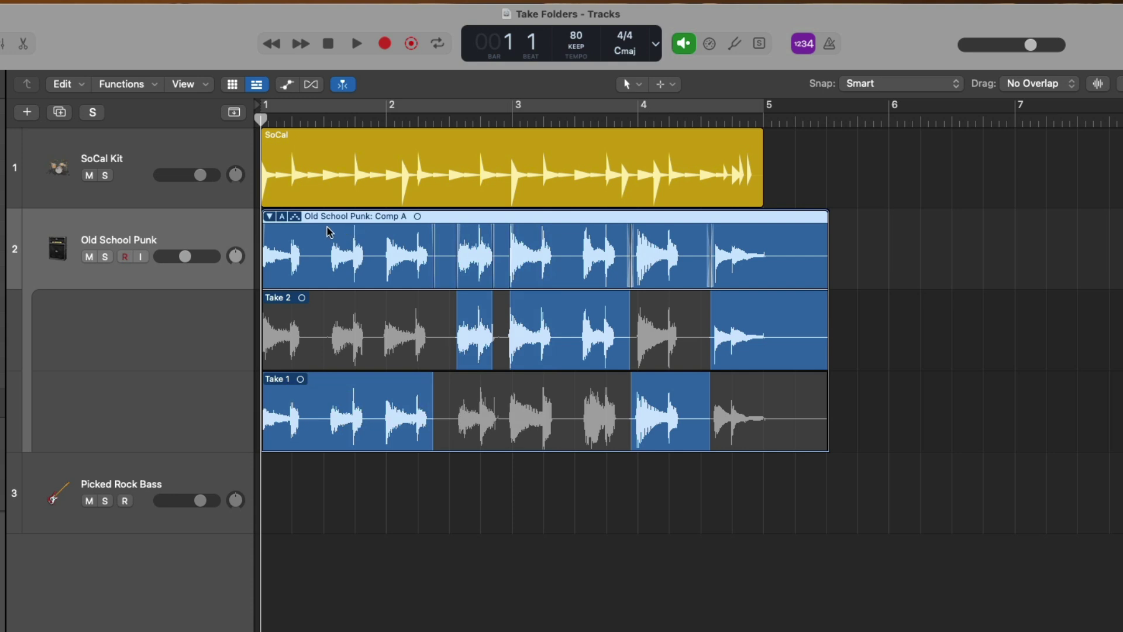
# Duplicate Comp A as Comp B, using Take 2 in bar 1 and Take 1 around bar 3
pyautogui.click(282, 217)
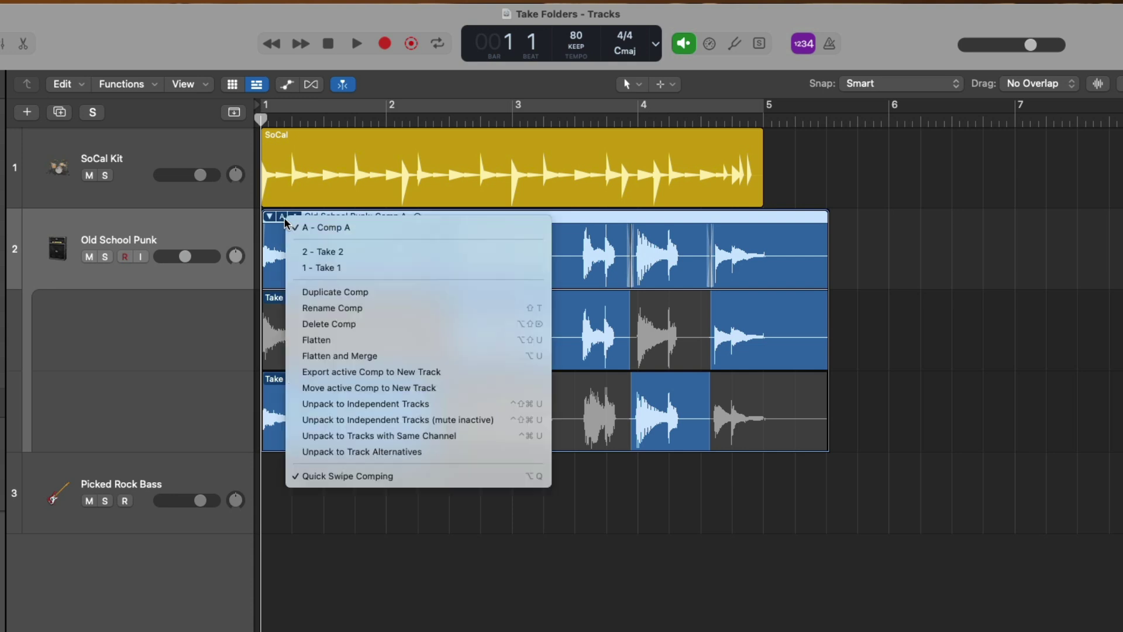
pyautogui.click(308, 291)
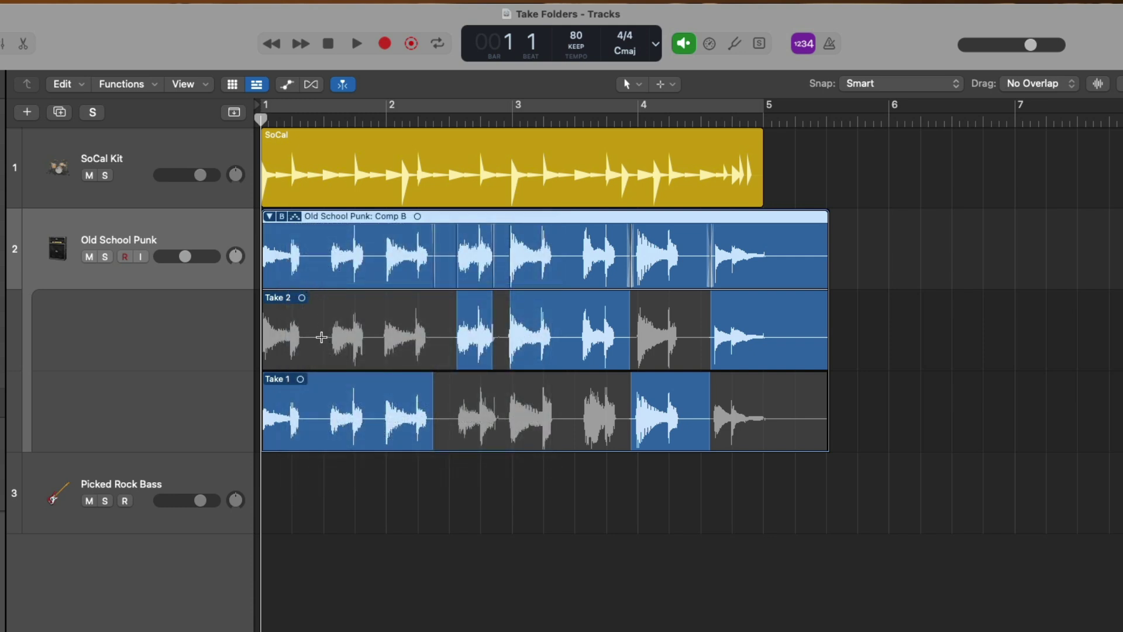
pyautogui.moveTo(322, 326); pyautogui.dragTo(376, 326)
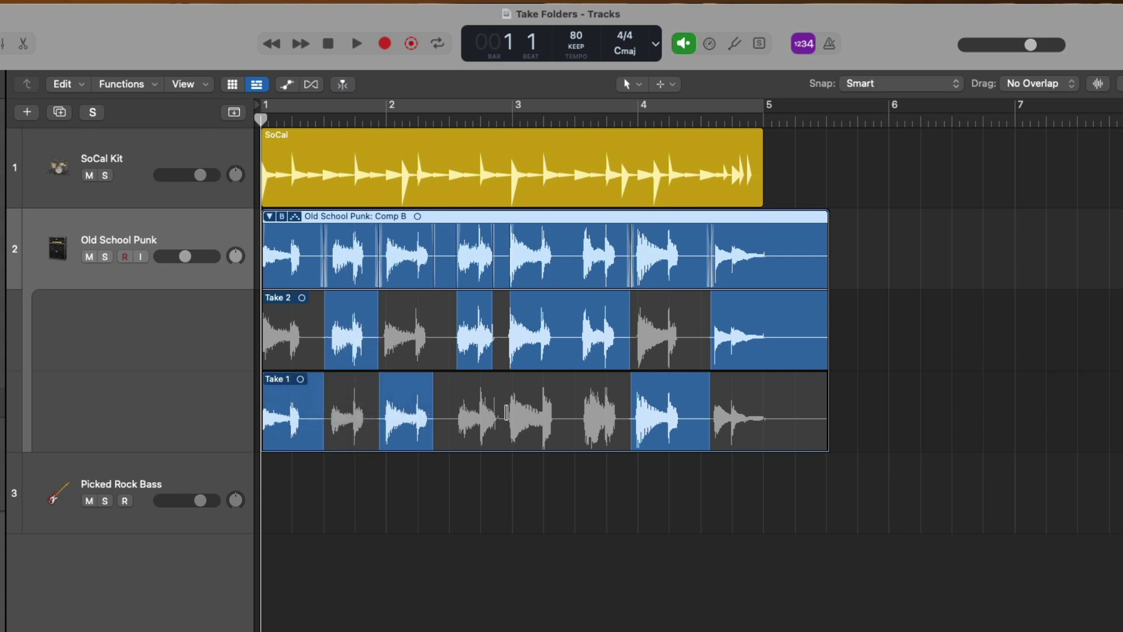
pyautogui.moveTo(504, 403); pyautogui.dragTo(569, 402)
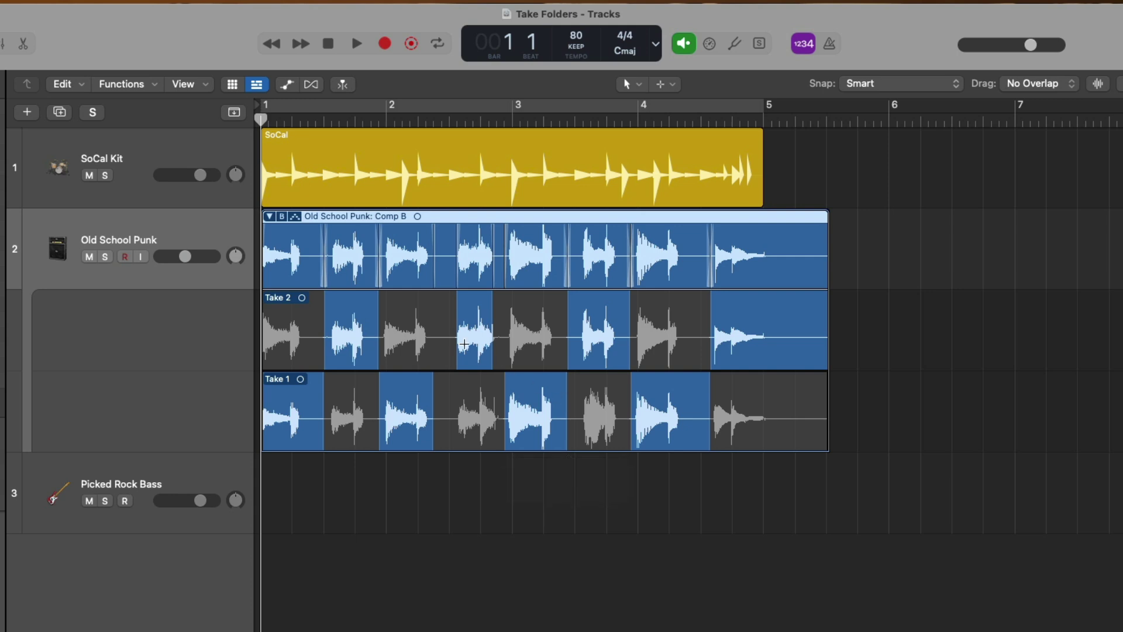
# Compare Comp B against Comp A, then switch back to Comp B
pyautogui.click(281, 216)
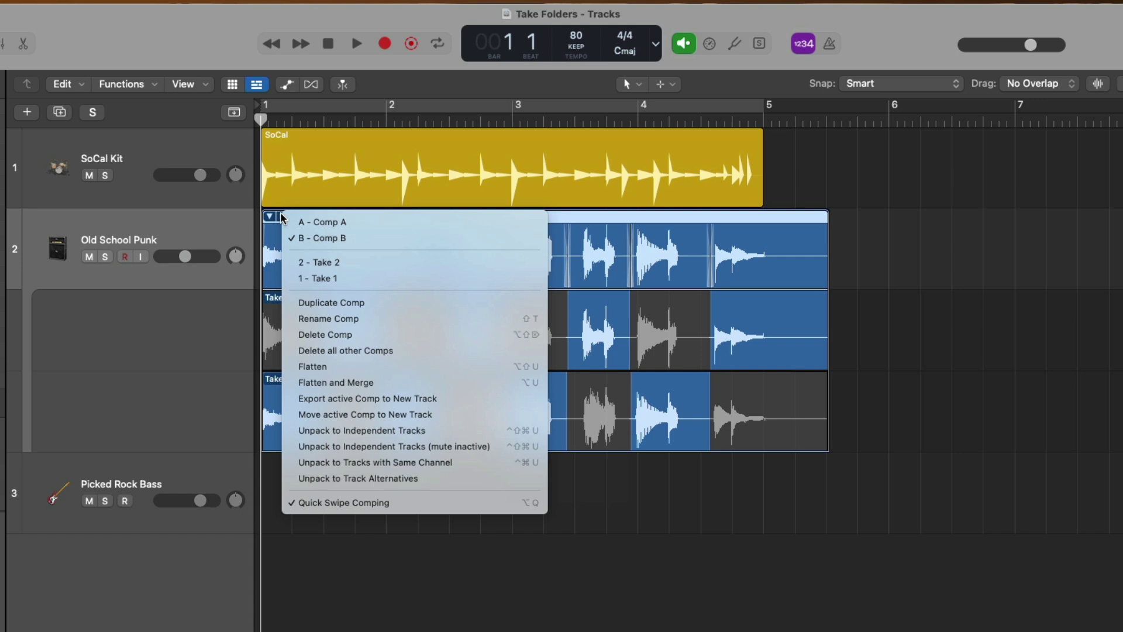
pyautogui.click(353, 221)
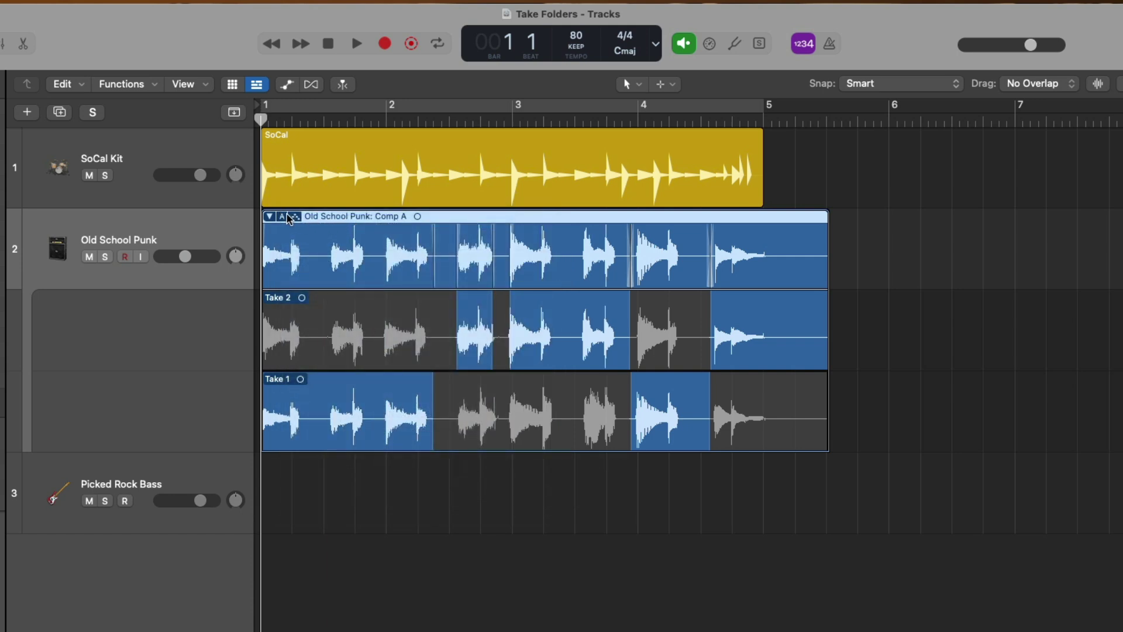
pyautogui.click(283, 217)
pyautogui.click(296, 237)
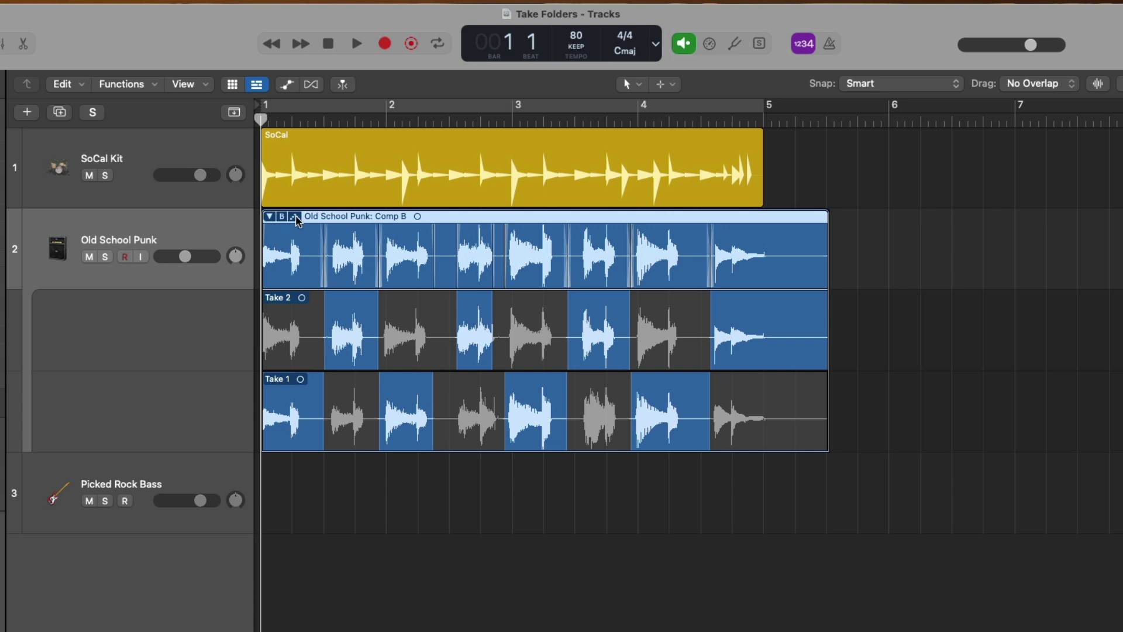
# Switch the take folder out of Quick Swipe Comping and play back Comp B
pyautogui.click(295, 216)
pyautogui.press('space')
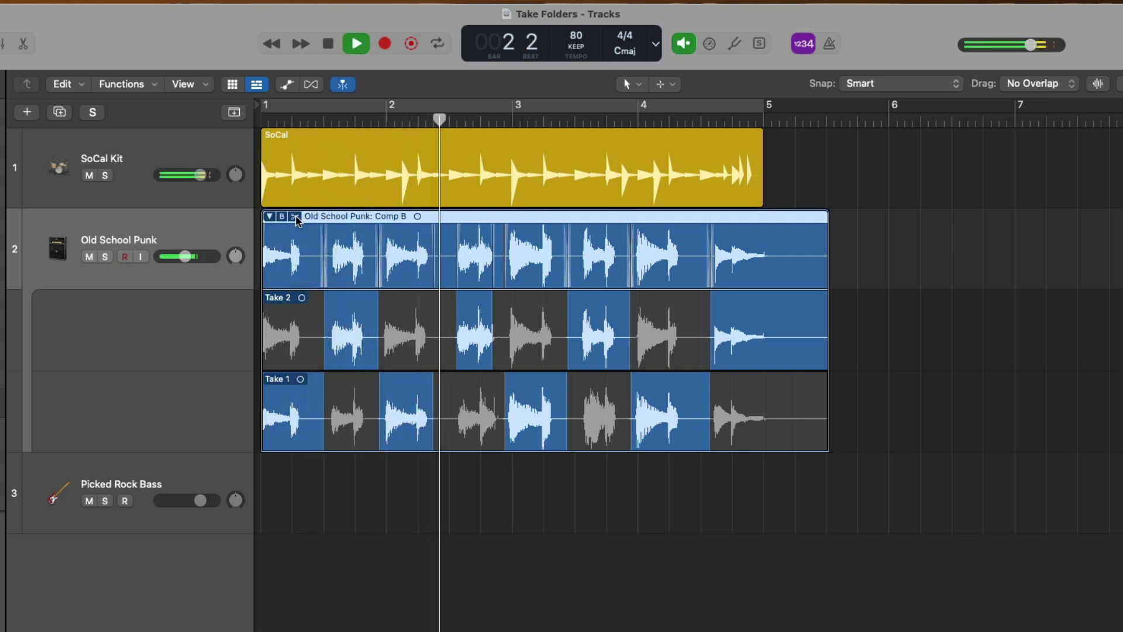
pyautogui.press('space')
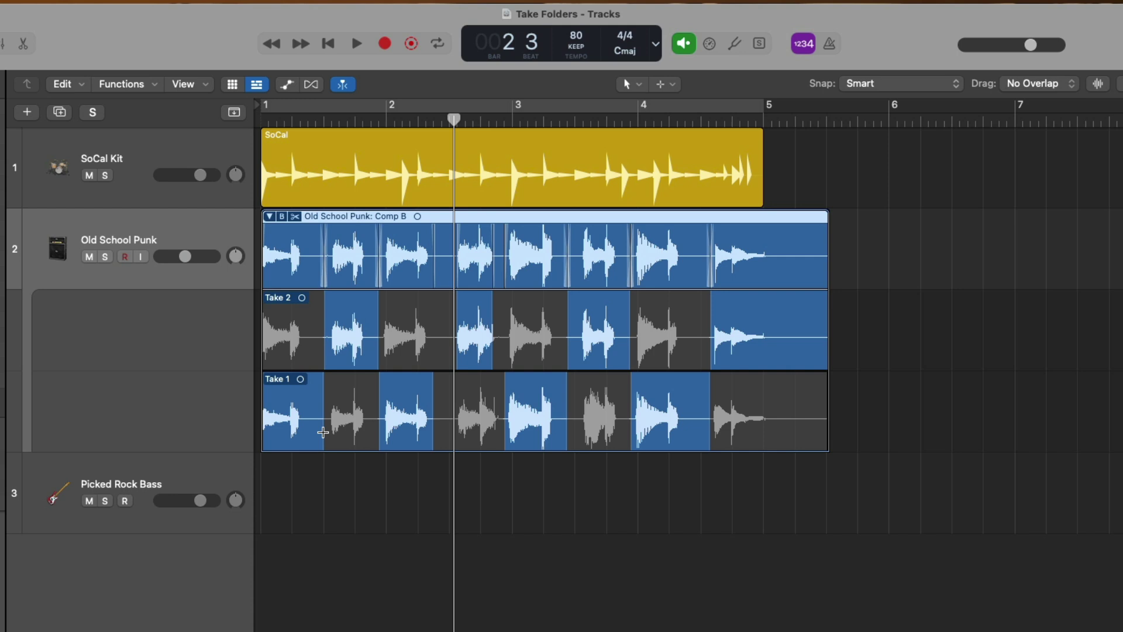
# Split Take 1's opening two beats into a region, move it to bar 2, and zoom in
pyautogui.moveTo(323, 431); pyautogui.dragTo(263, 435)
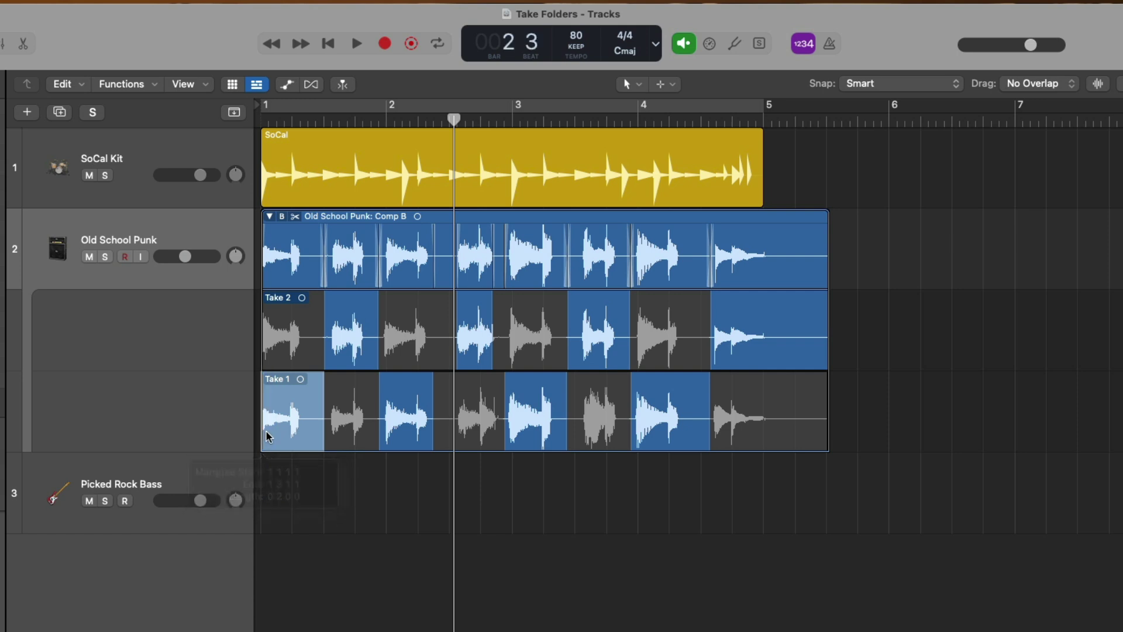
pyautogui.click(282, 392)
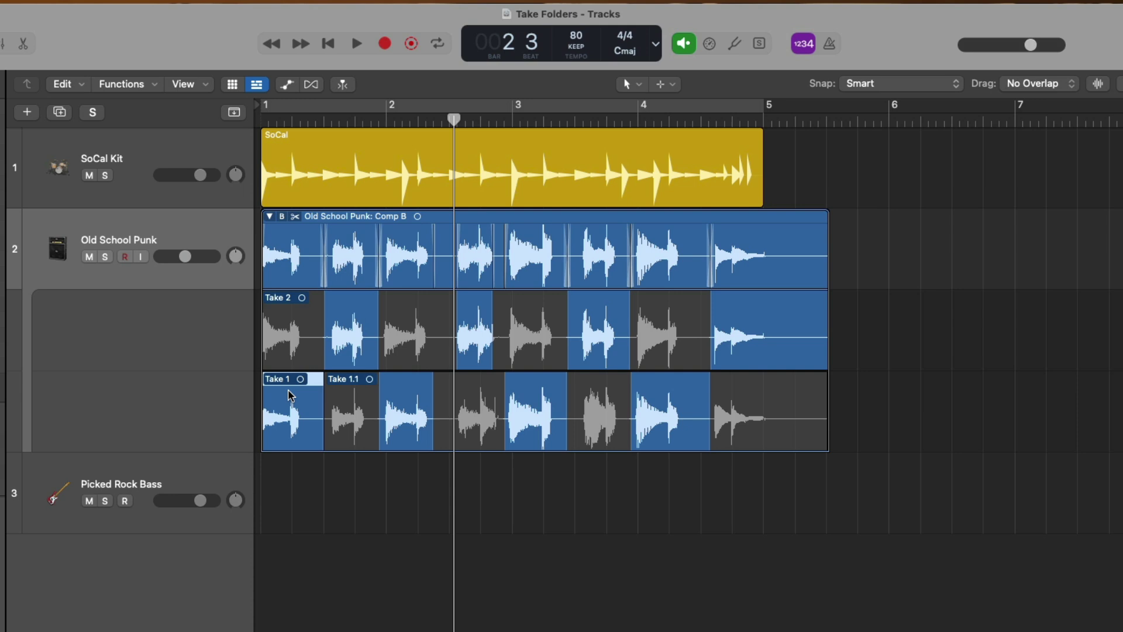
pyautogui.moveTo(289, 394); pyautogui.dragTo(414, 388)
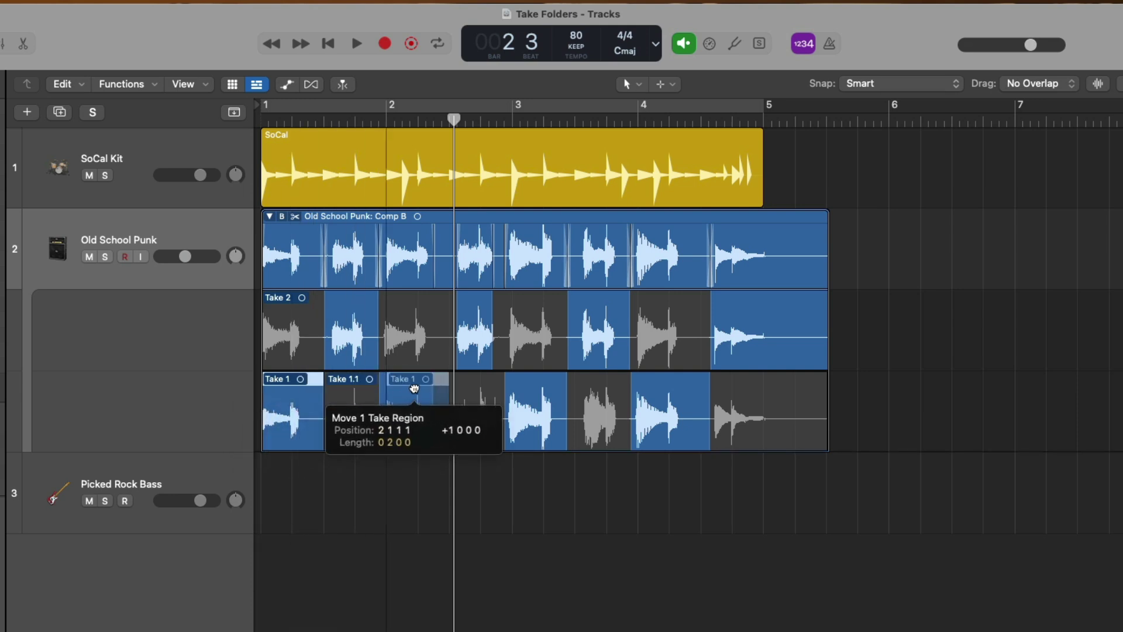
pyautogui.moveTo(414, 387); pyautogui.dragTo(414, 388)
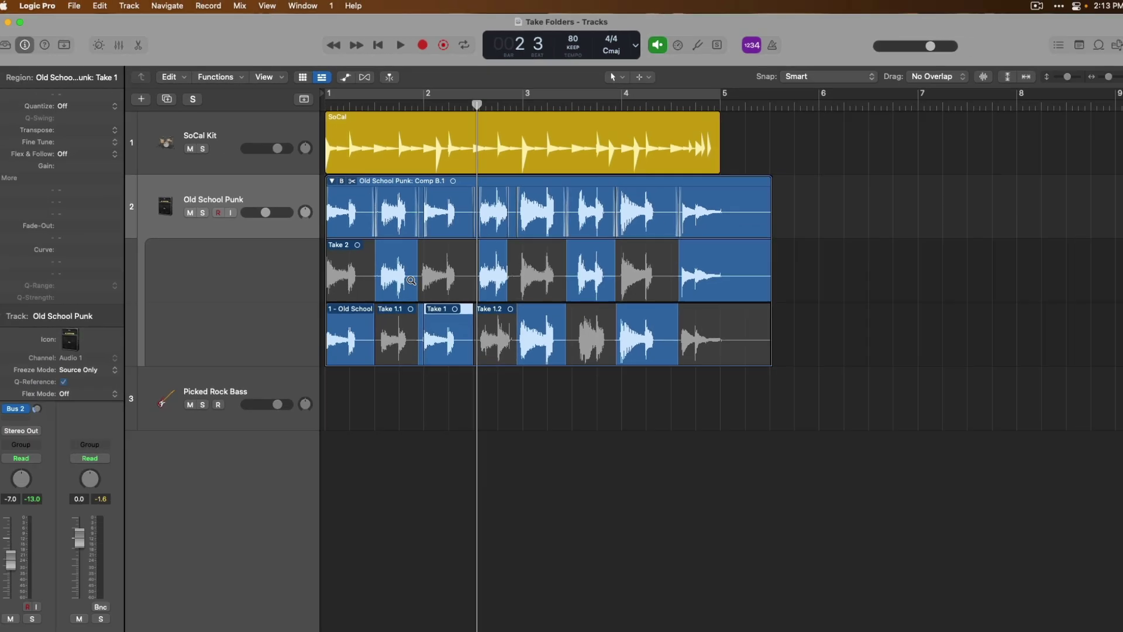
pyautogui.moveTo(411, 280); pyautogui.dragTo(458, 369)
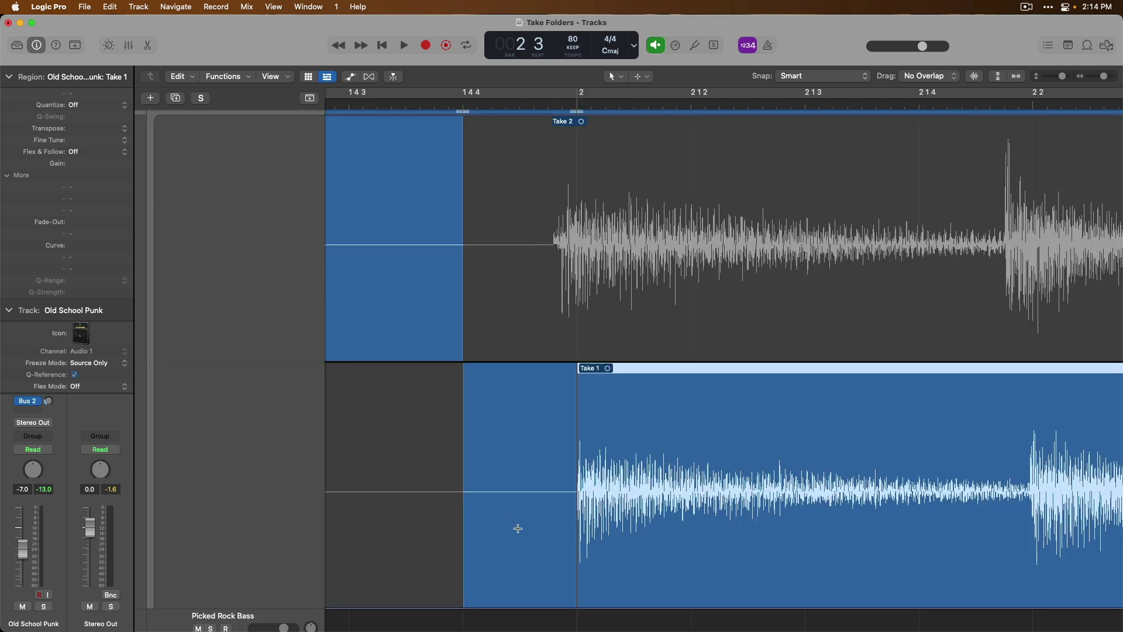
# Zoom in and out on the Take 1 regions and play Comp B.1 from the start
pyautogui.click(519, 459)
pyautogui.keyDown('ctrl'); pyautogui.keyDown('alt'); pyautogui.click(522, 426); pyautogui.keyUp('alt'); pyautogui.keyUp('ctrl')
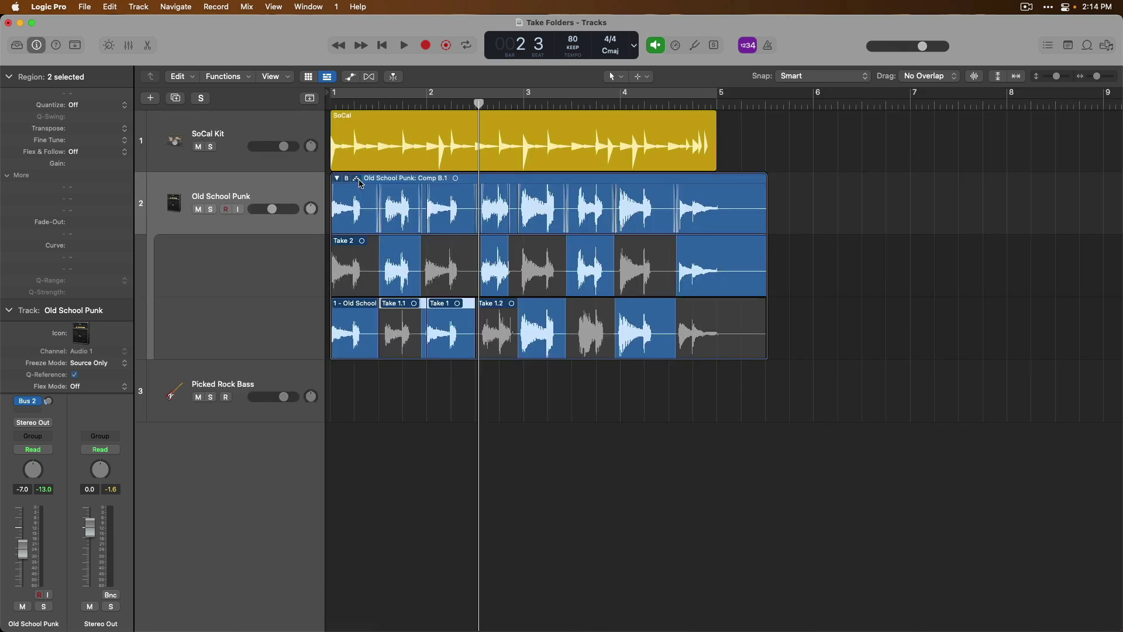
pyautogui.keyDown('ctrl'); pyautogui.keyDown('alt'); pyautogui.click(417, 342); pyautogui.keyUp('alt'); pyautogui.keyUp('ctrl')
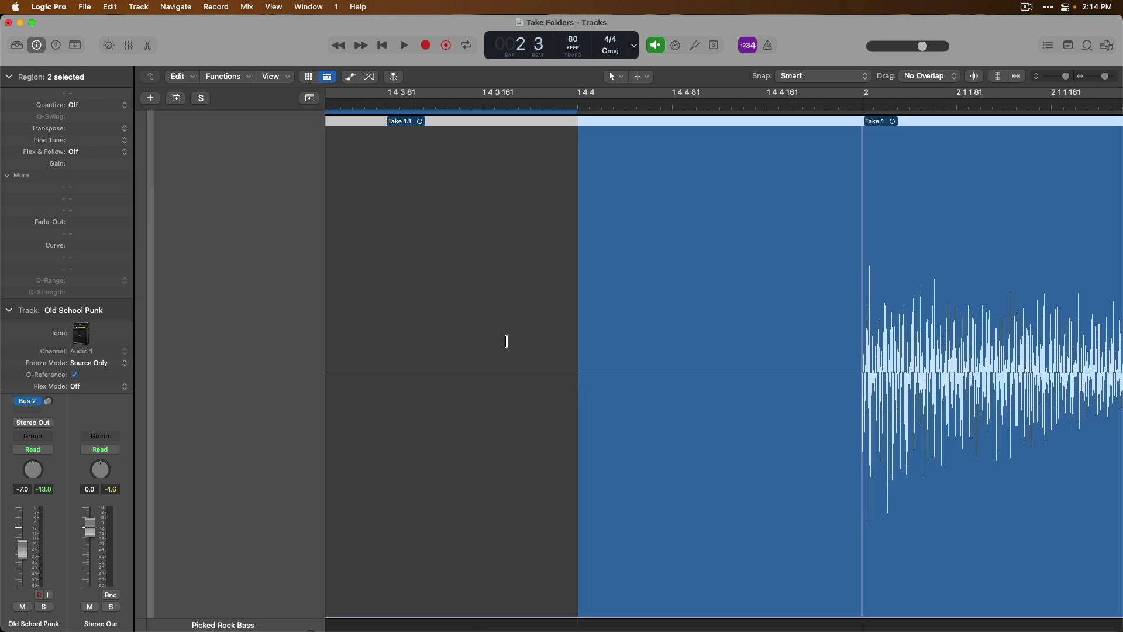
pyautogui.click(682, 287)
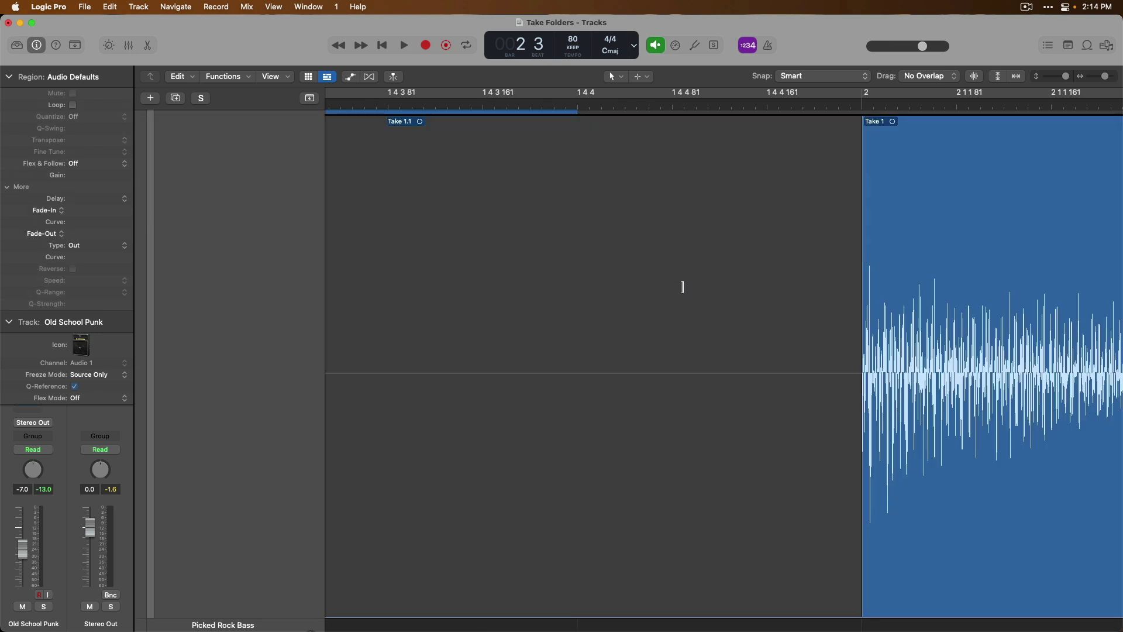
pyautogui.keyDown('ctrl'); pyautogui.keyDown('alt'); pyautogui.click(682, 287); pyautogui.keyUp('alt'); pyautogui.keyUp('ctrl')
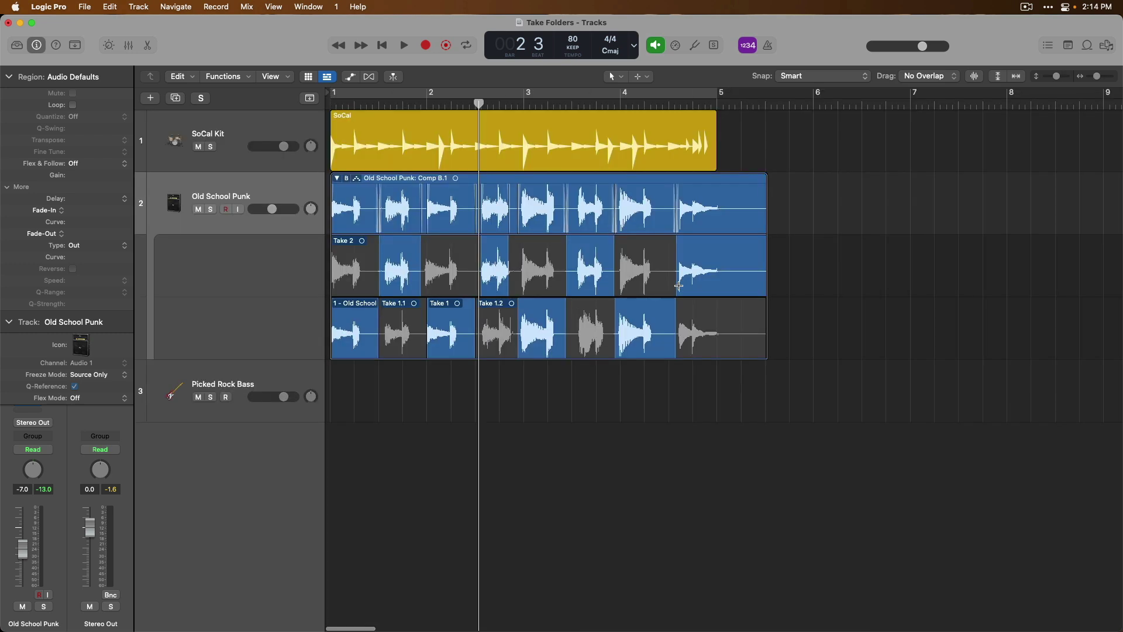
pyautogui.press('Return')
pyautogui.press('space')
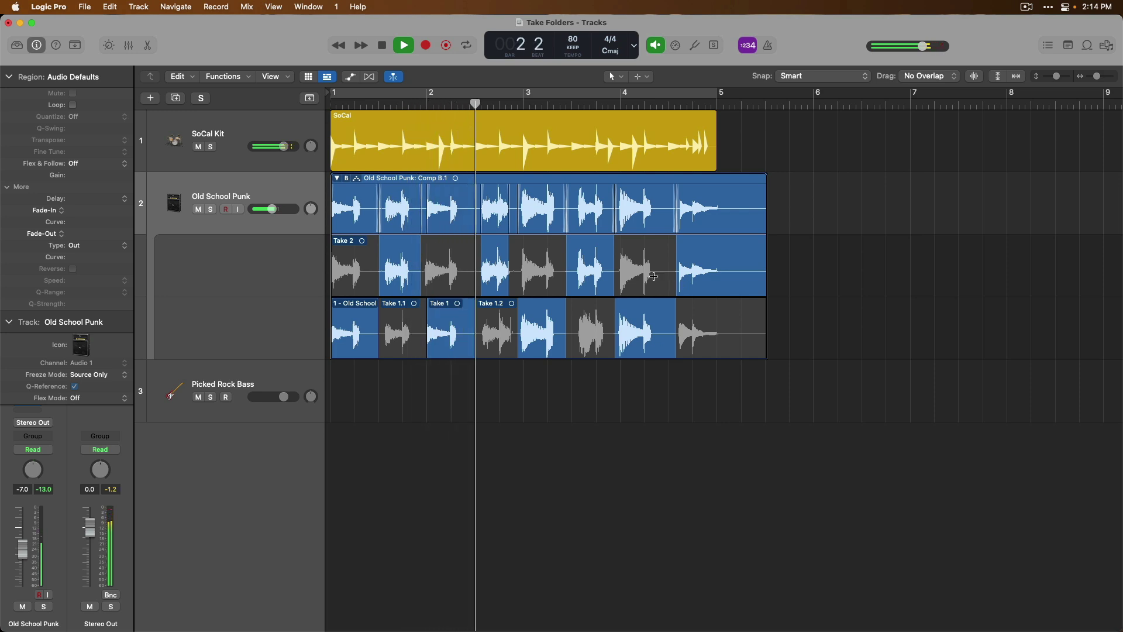
pyautogui.press('space')
# Zoom in near bar 1.3 and trim Take 2's start to about 1.3.2
pyautogui.moveTo(369, 237); pyautogui.dragTo(421, 360)
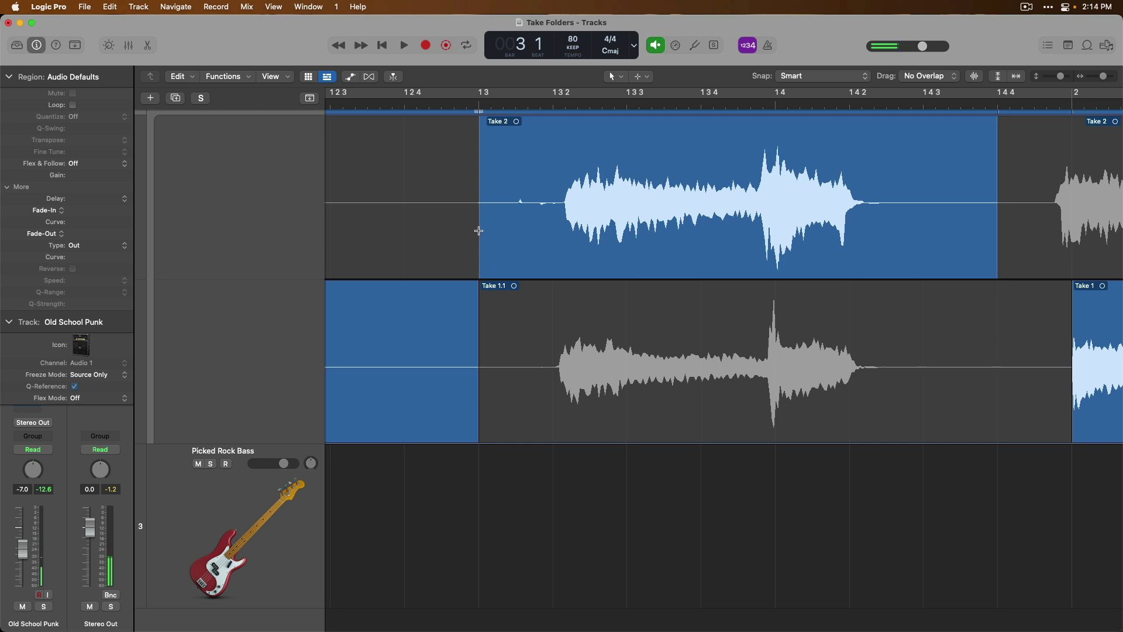
pyautogui.moveTo(480, 185); pyautogui.dragTo(558, 181)
pyautogui.keyDown('ctrl'); pyautogui.keyDown('alt'); pyautogui.click(420, 205); pyautogui.keyUp('alt'); pyautogui.keyUp('ctrl')
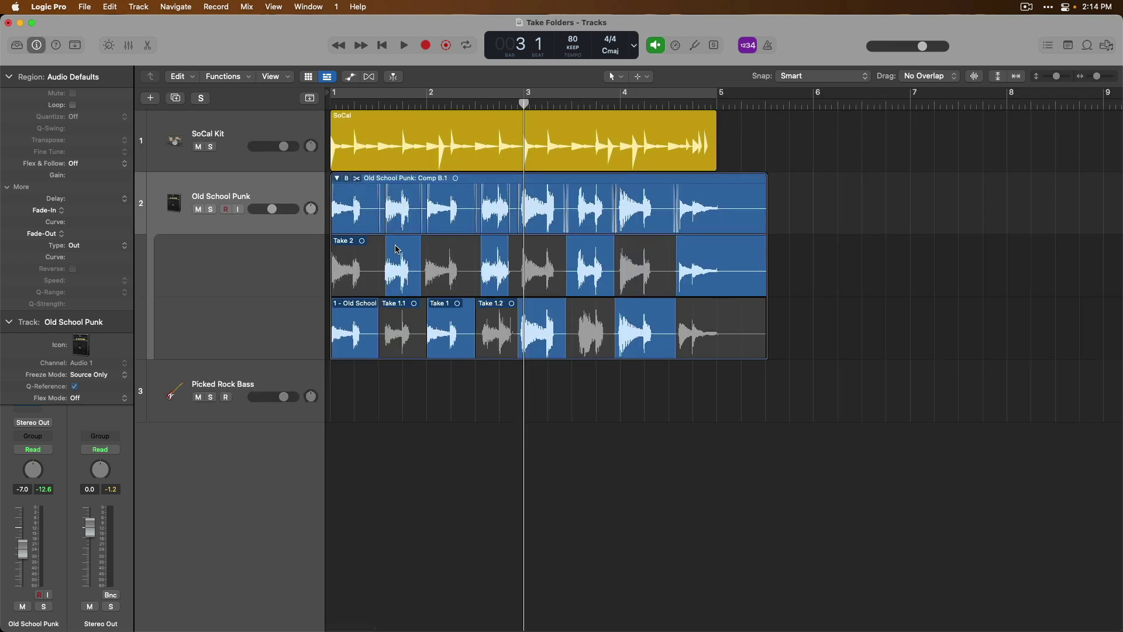
# Select the take regions and shorten the end of the Take 1 region slightly
pyautogui.click(400, 318)
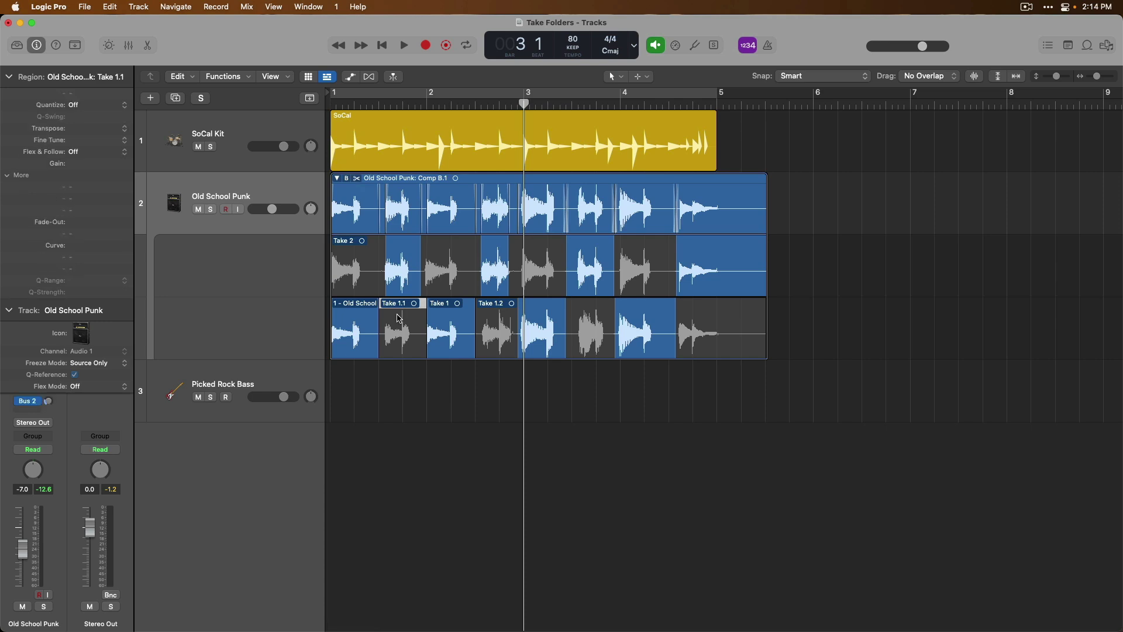
pyautogui.click(369, 318)
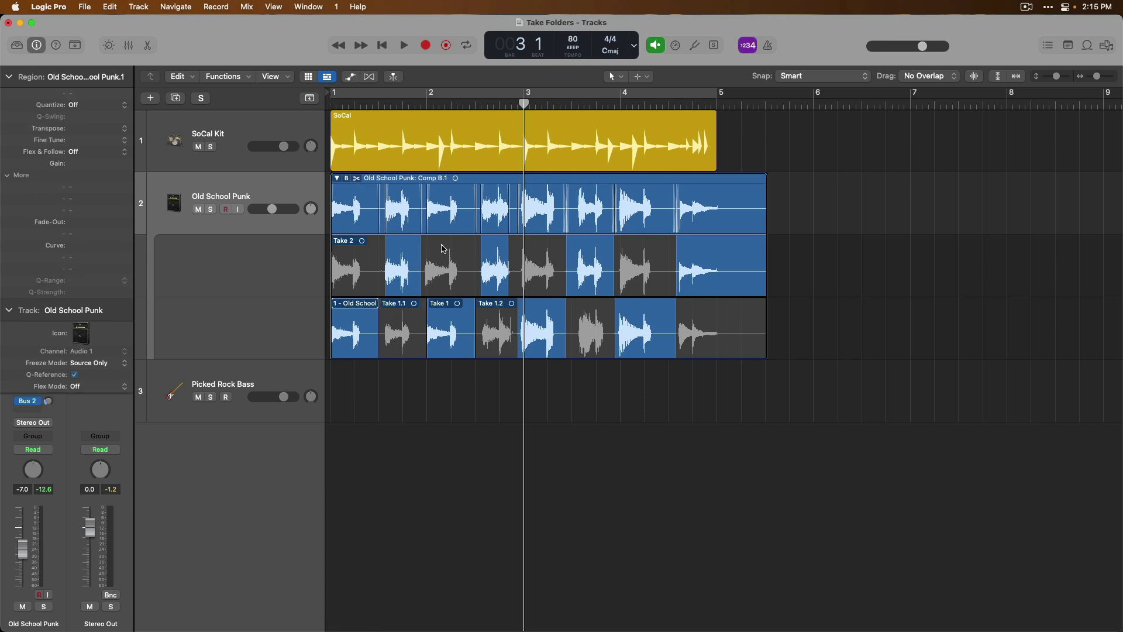
pyautogui.click(441, 251)
pyautogui.click(452, 310)
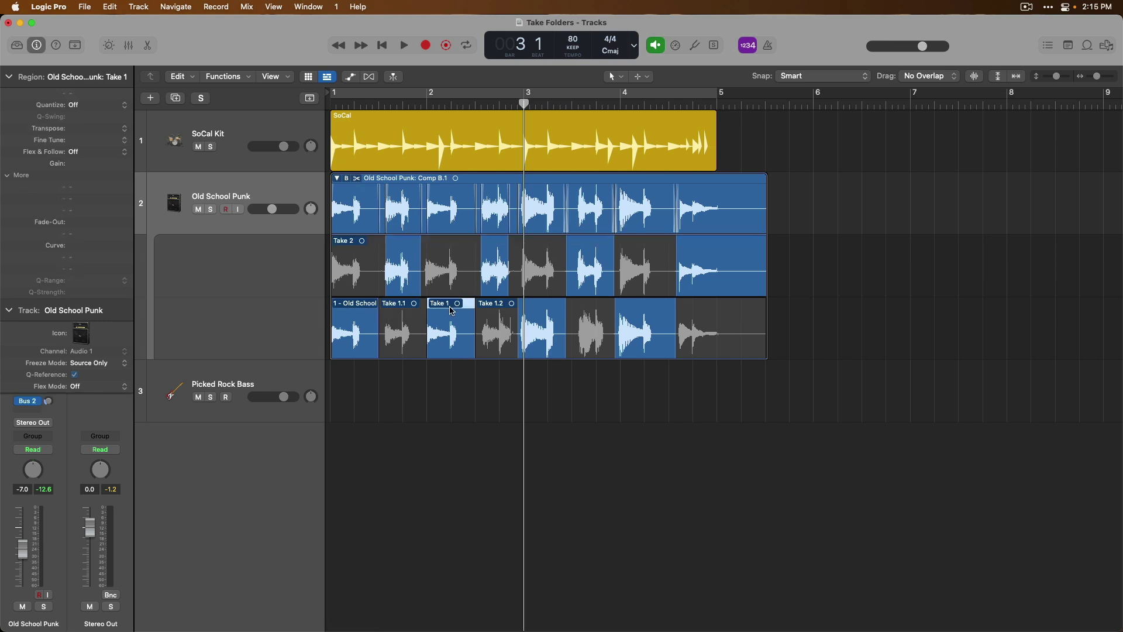
pyautogui.moveTo(469, 339)
pyautogui.mouseDown()
pyautogui.moveTo(458, 339)
pyautogui.moveTo(468, 340)
pyautogui.mouseUp()
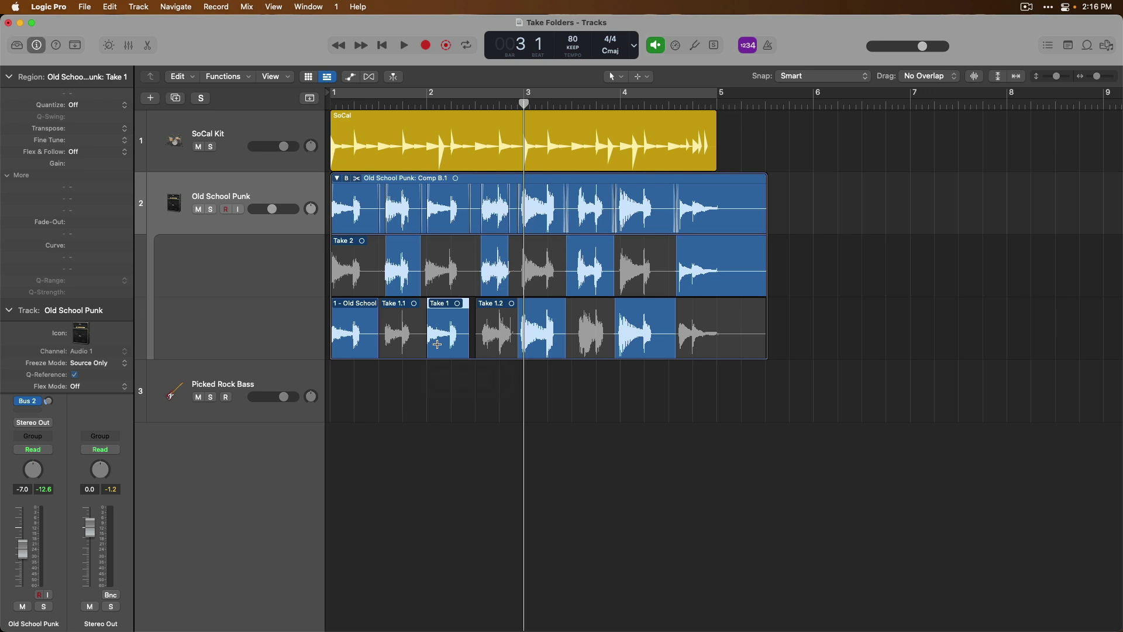
# Delete Take 1.2 and move Take 1 toward bar 3, then undo both edits
pyautogui.click(495, 304)
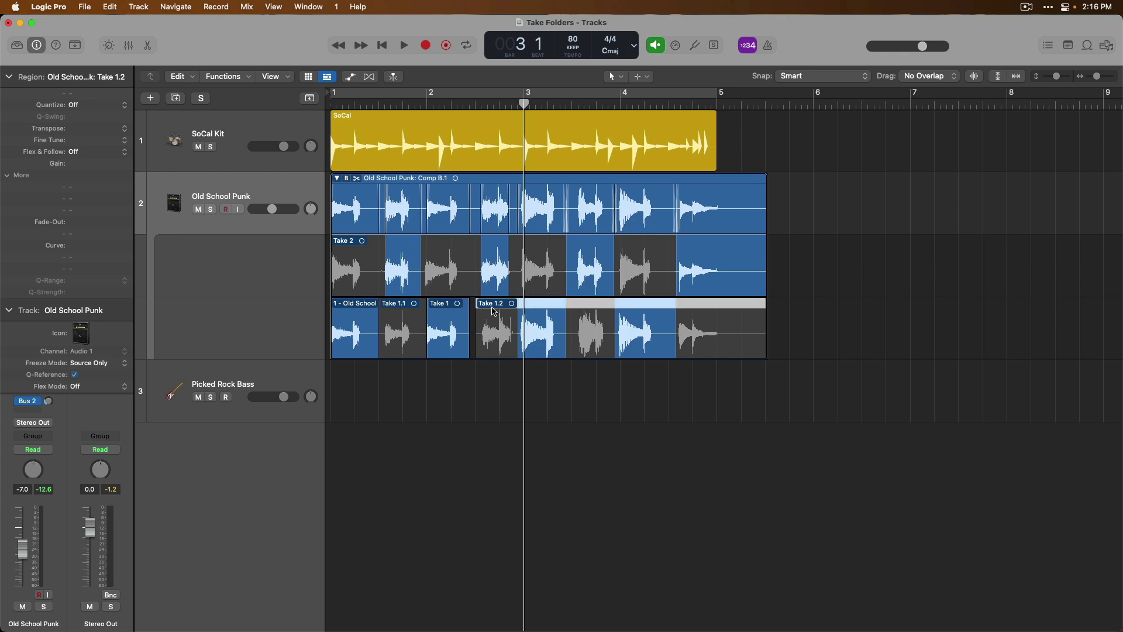
pyautogui.press('Delete')
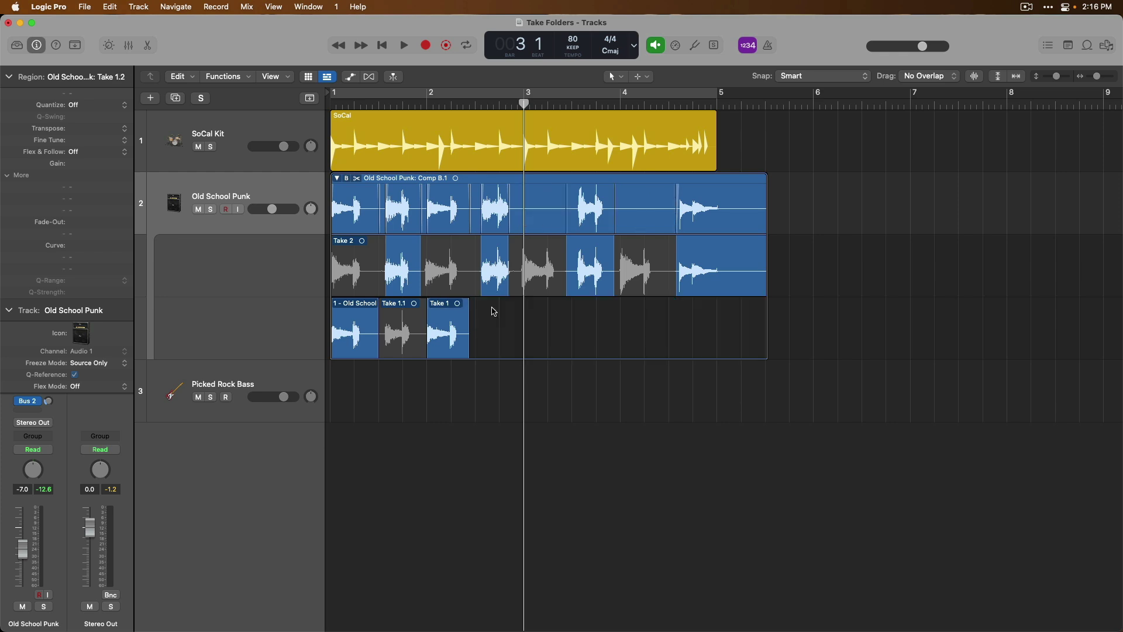
pyautogui.moveTo(449, 310); pyautogui.dragTo(494, 316)
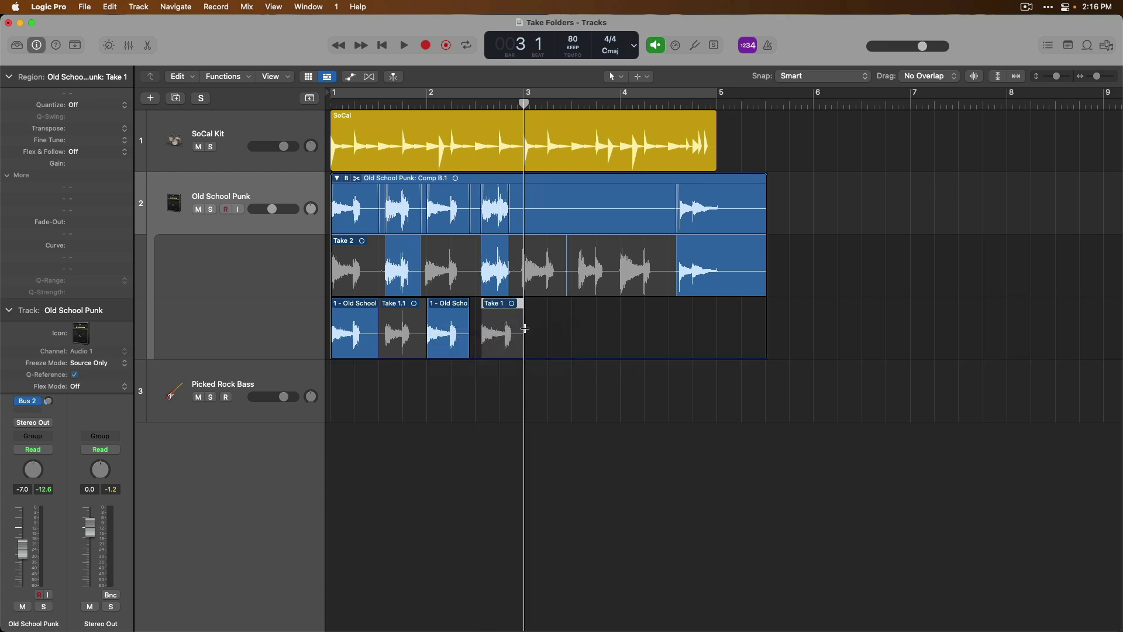
pyautogui.press('super+z')
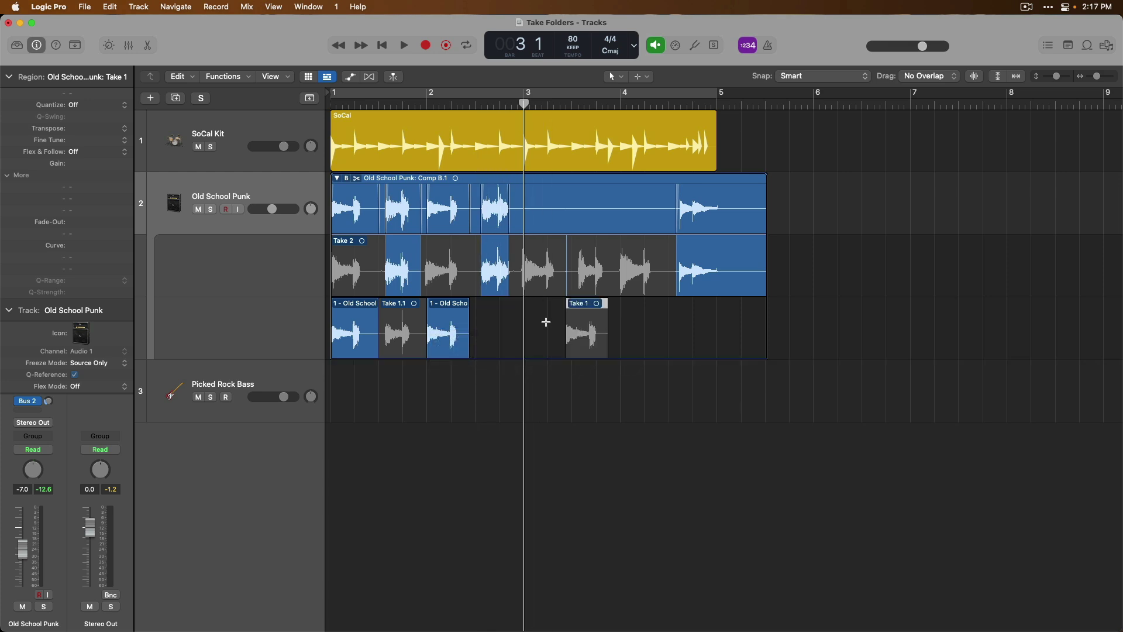
pyautogui.press('super+z')
pyautogui.press('super+z')
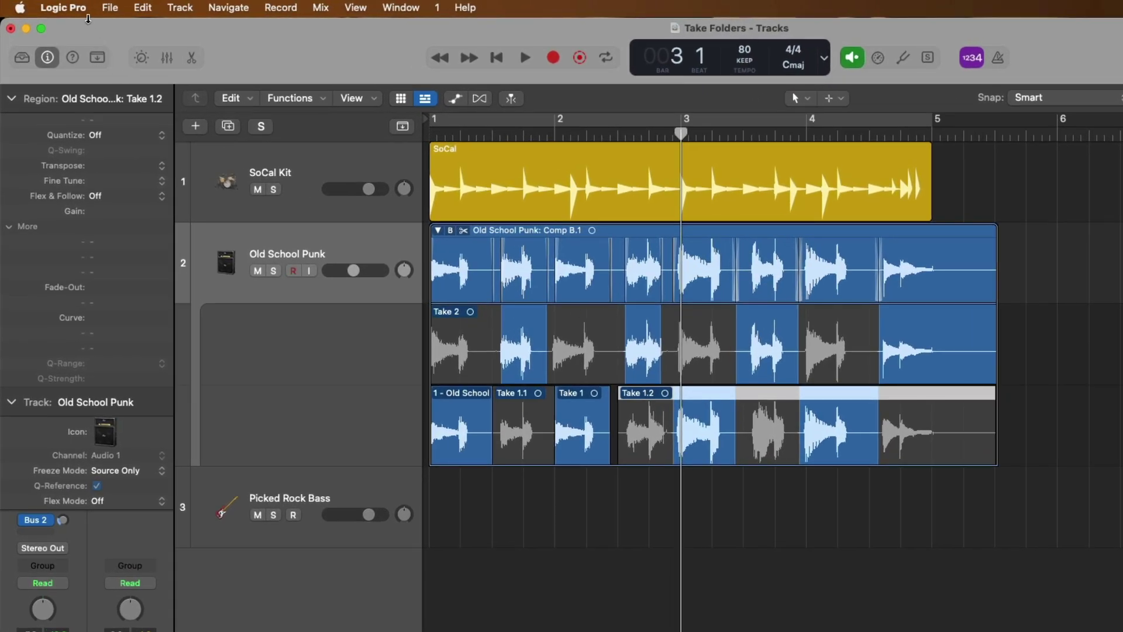
# In Settings > General > Editing, enable Quick Swipe and Take Editing click zones and close Settings
pyautogui.click(87, 9)
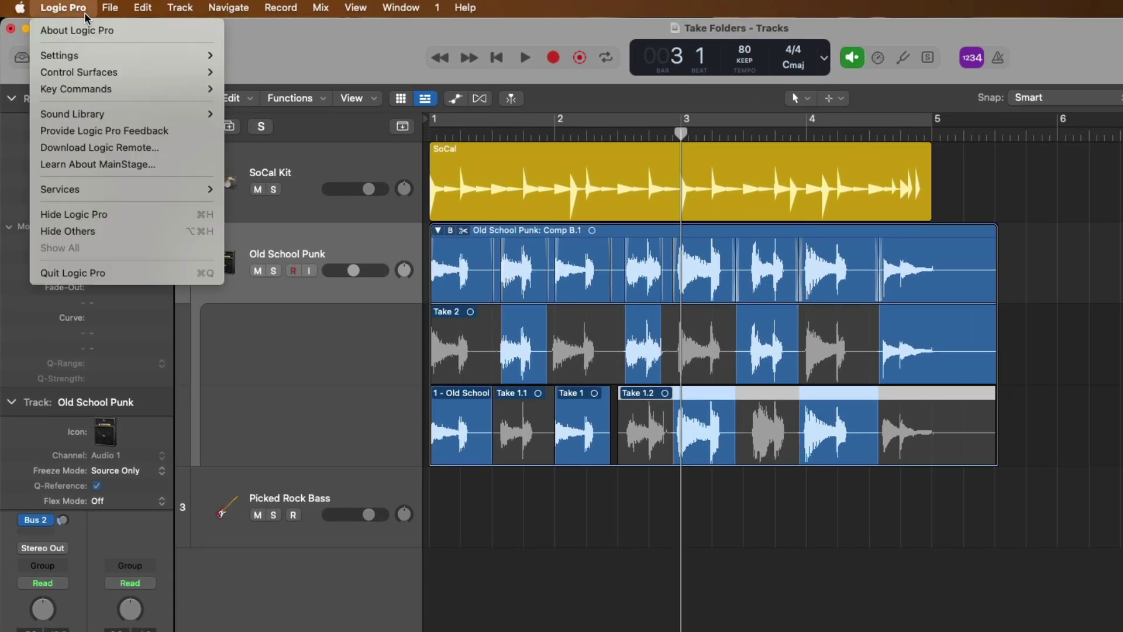
pyautogui.moveTo(91, 56)
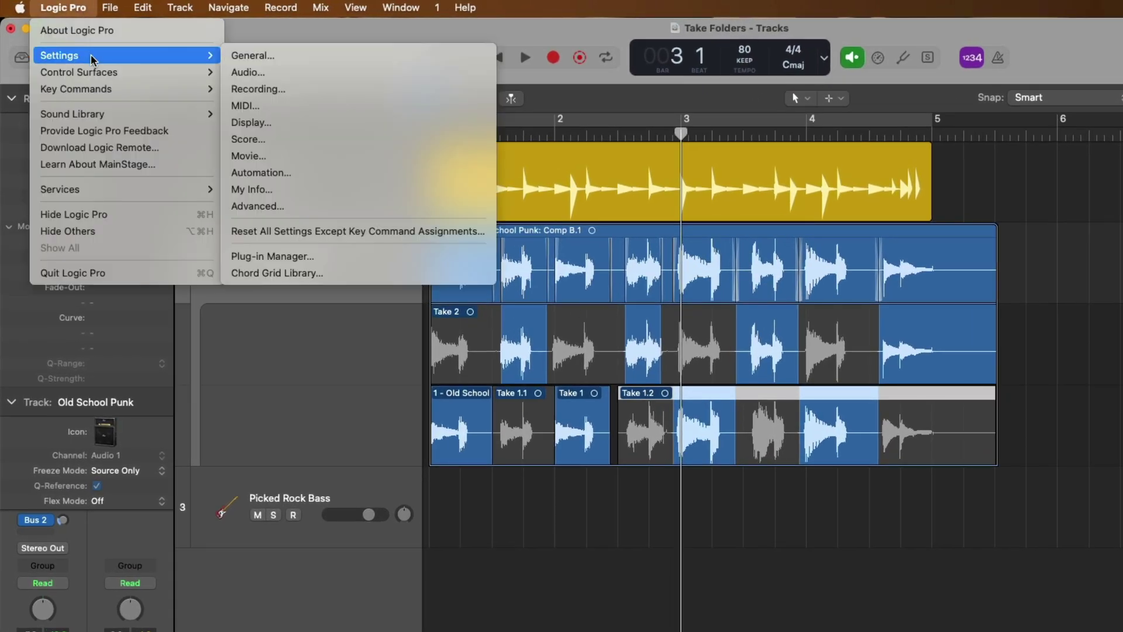
pyautogui.click(284, 55)
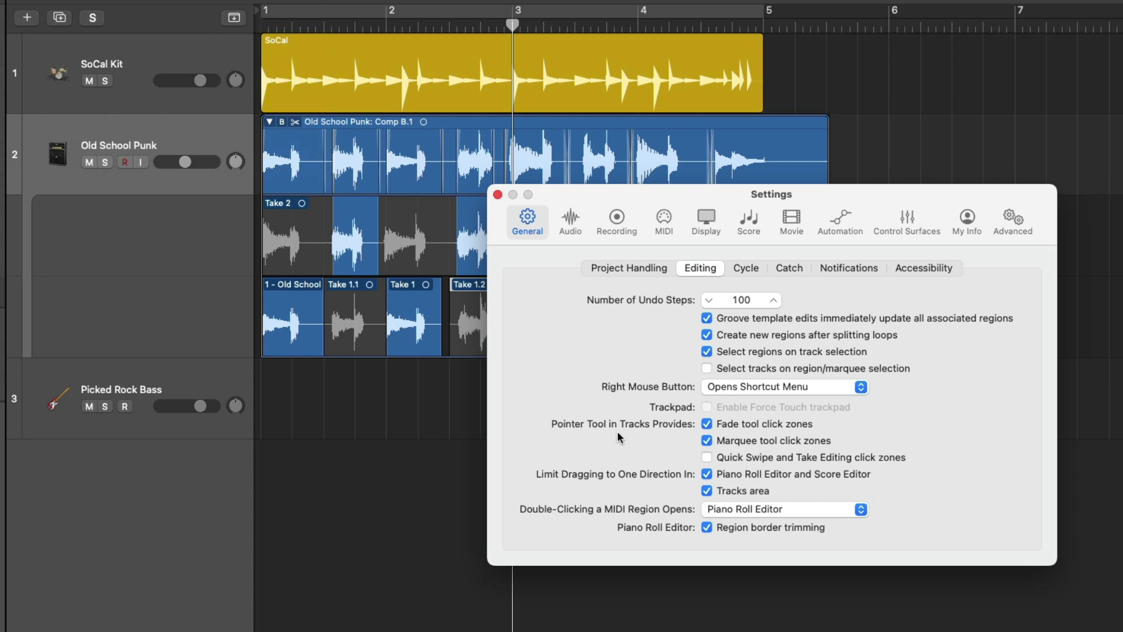
pyautogui.click(706, 457)
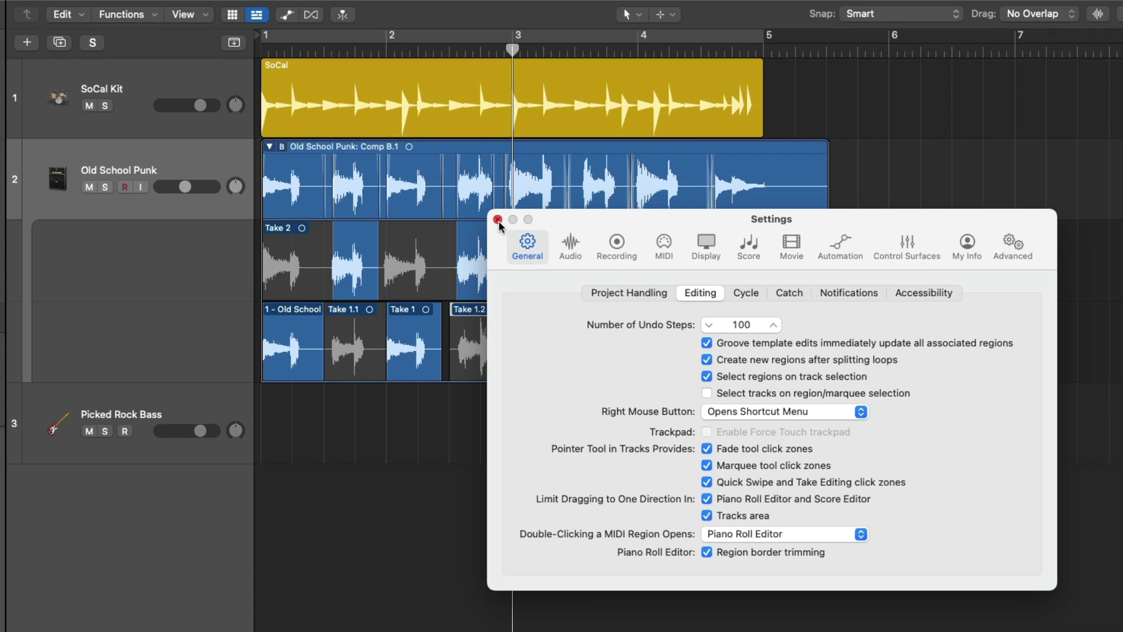
pyautogui.click(497, 194)
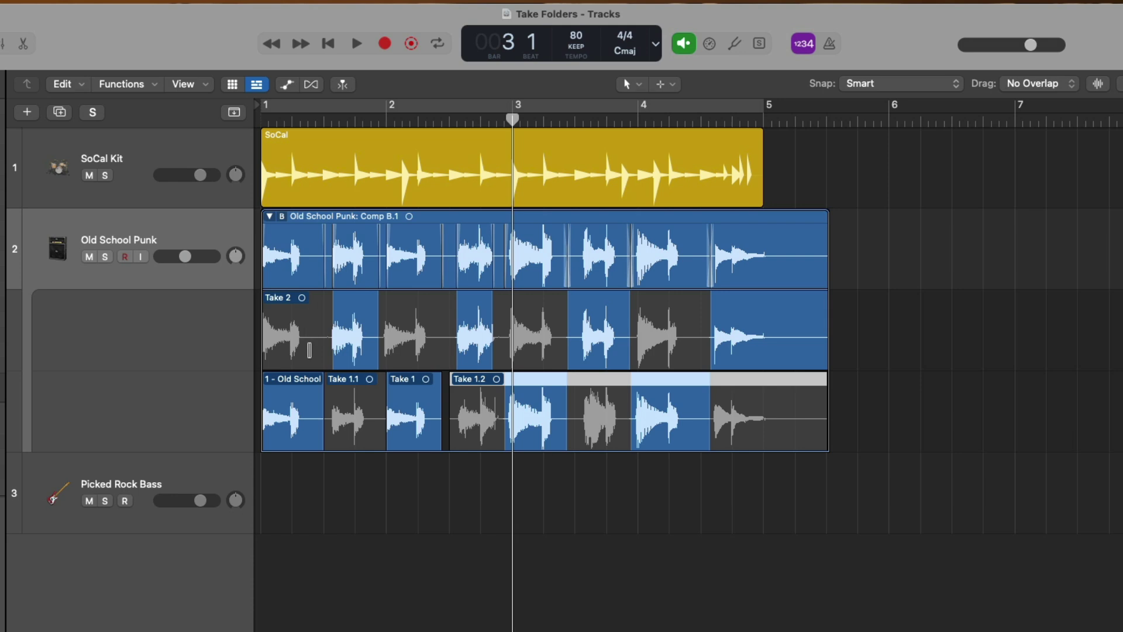
# Make Take 2 active and split its 1.2.3–1.3 range into its own region
pyautogui.click(314, 310)
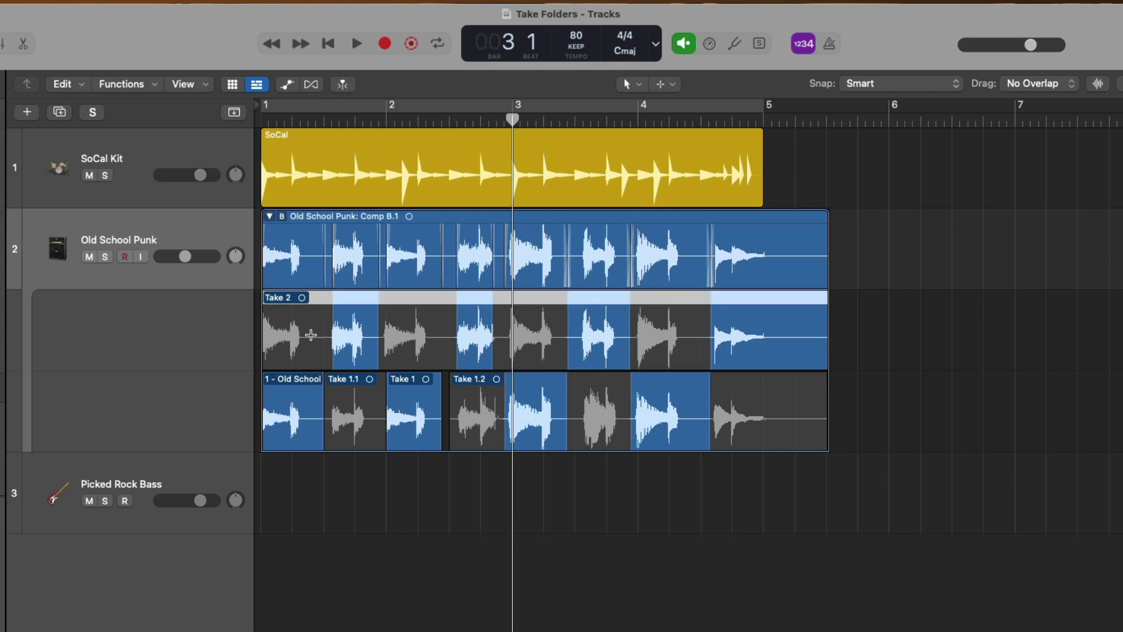
pyautogui.moveTo(310, 334); pyautogui.dragTo(331, 334)
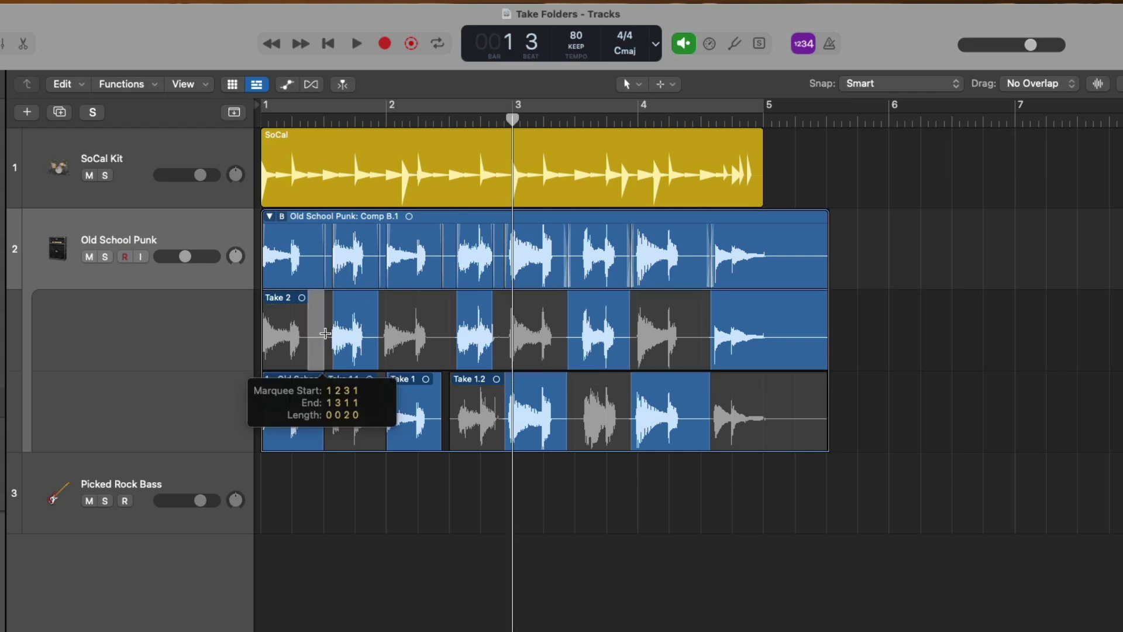
pyautogui.click(322, 310)
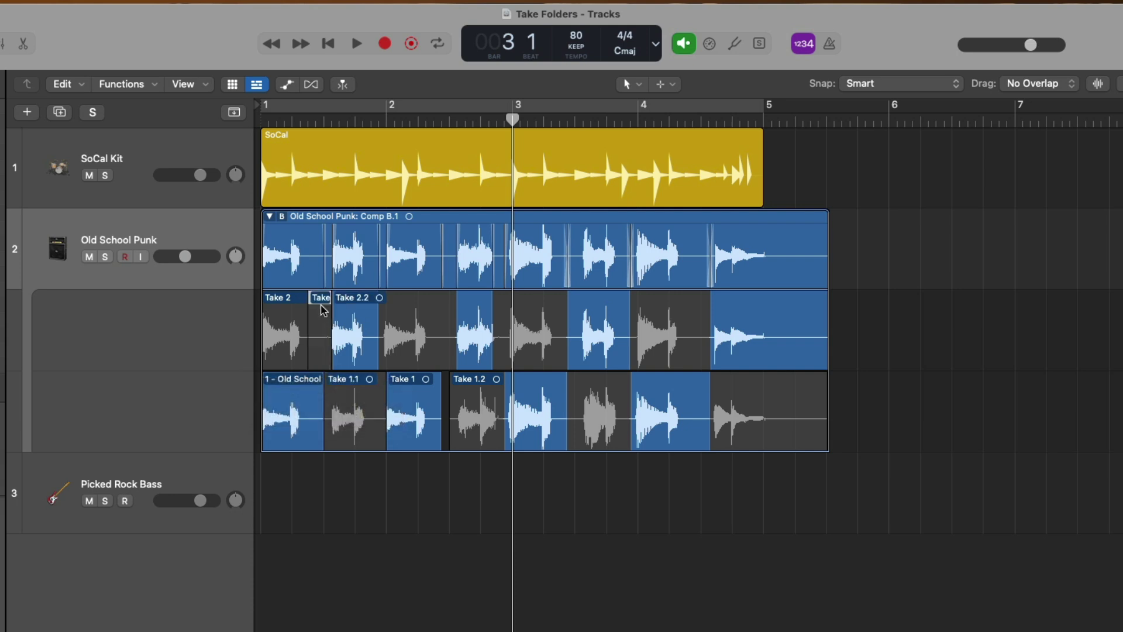
# Add and merge Take 2 sections in the early comp, then undo the last edit
pyautogui.click(322, 349)
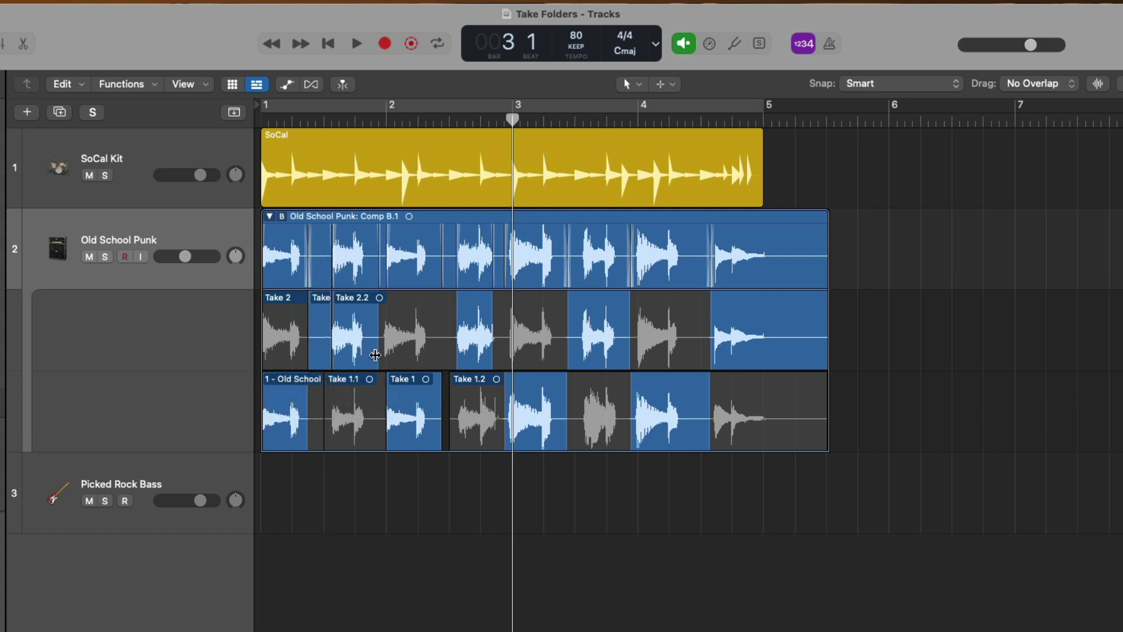
pyautogui.click(410, 347)
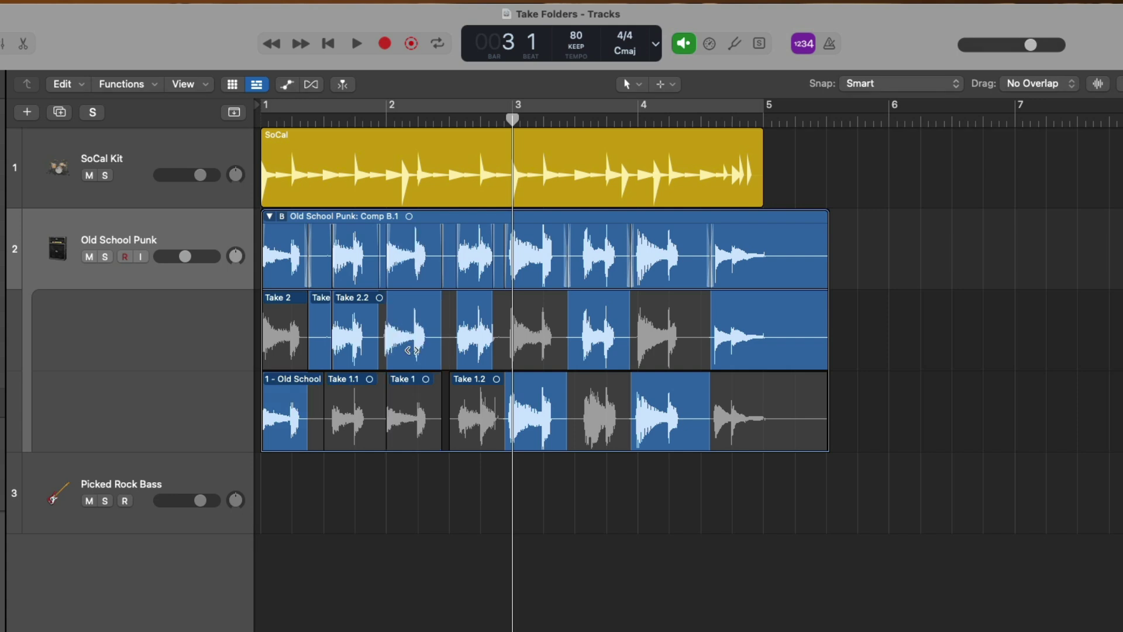
pyautogui.moveTo(410, 347)
pyautogui.mouseDown()
pyautogui.moveTo(426, 346)
pyautogui.moveTo(409, 346)
pyautogui.mouseUp()
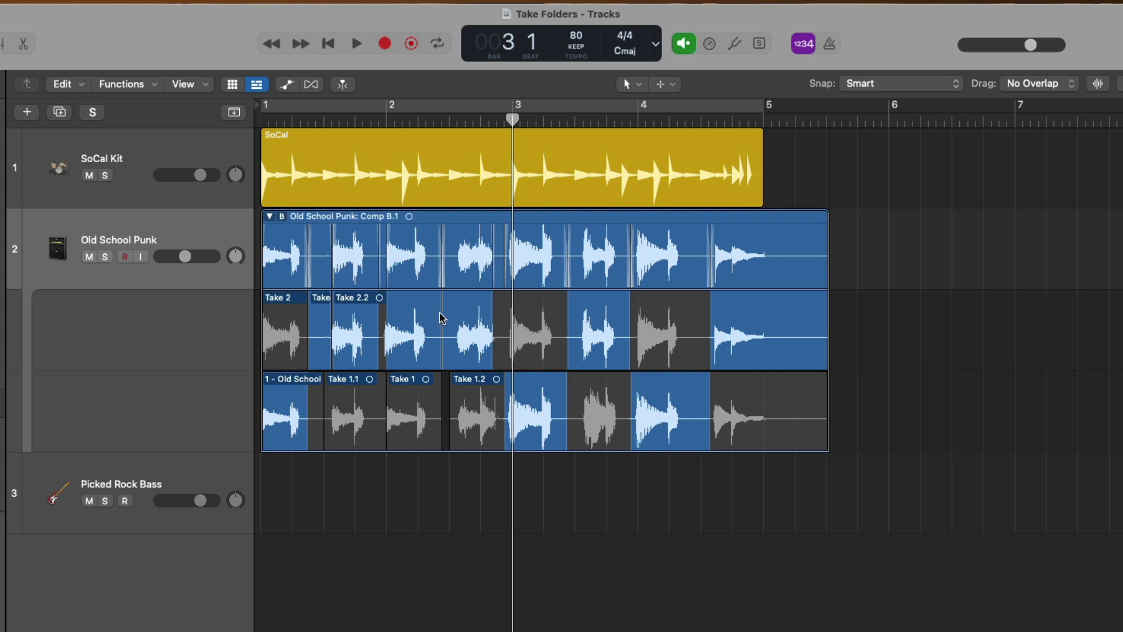
pyautogui.click(438, 346)
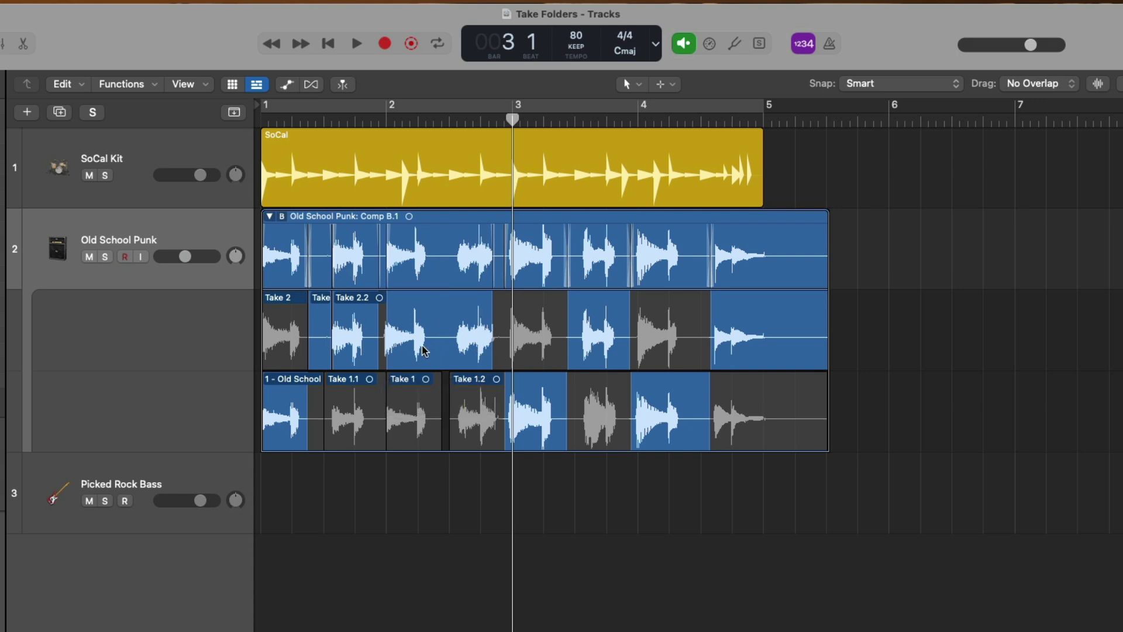
pyautogui.press('super+z')
pyautogui.press('super+z')
pyautogui.press('super+z')
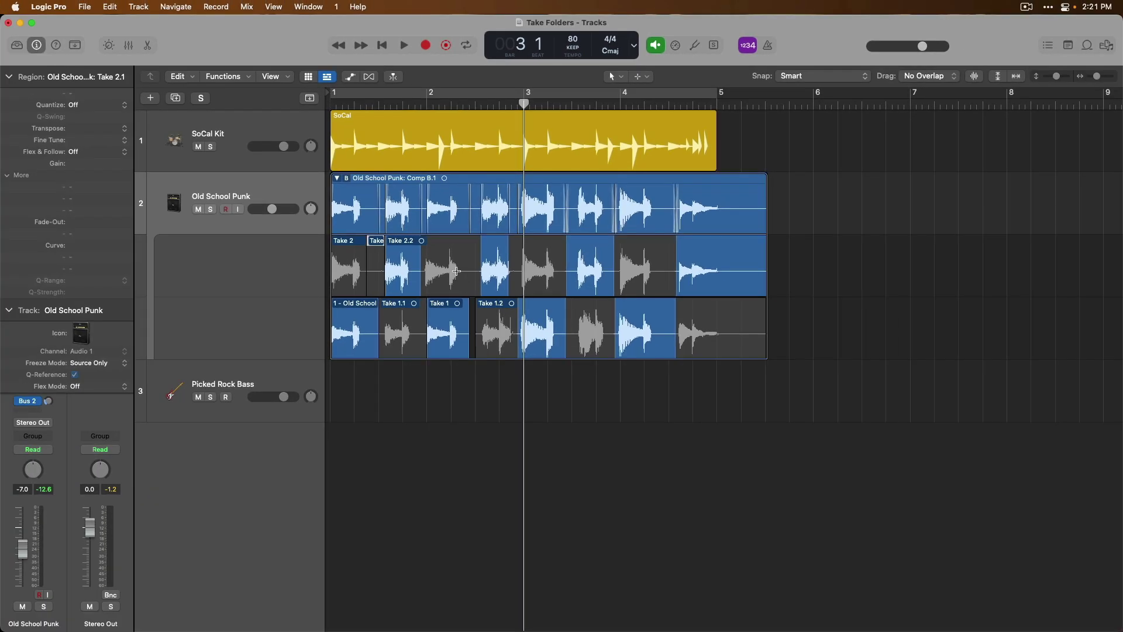
# Split the take folder at bar 3, trim Comp B to bar 5, and move it to bar 5 lower down
pyautogui.click(338, 178)
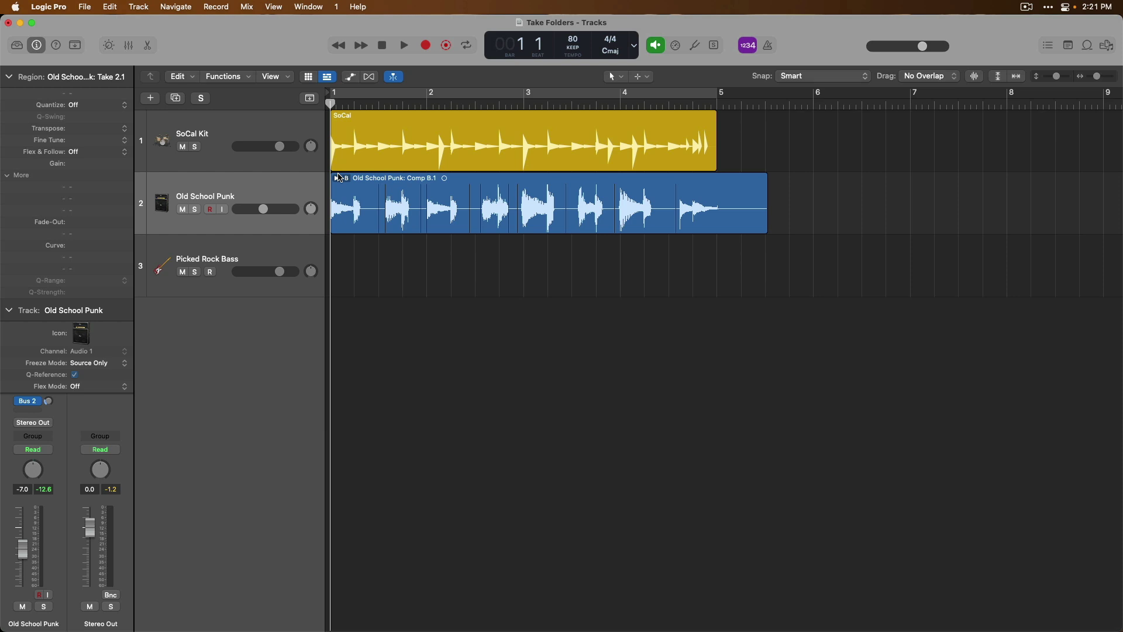
pyautogui.click(517, 227)
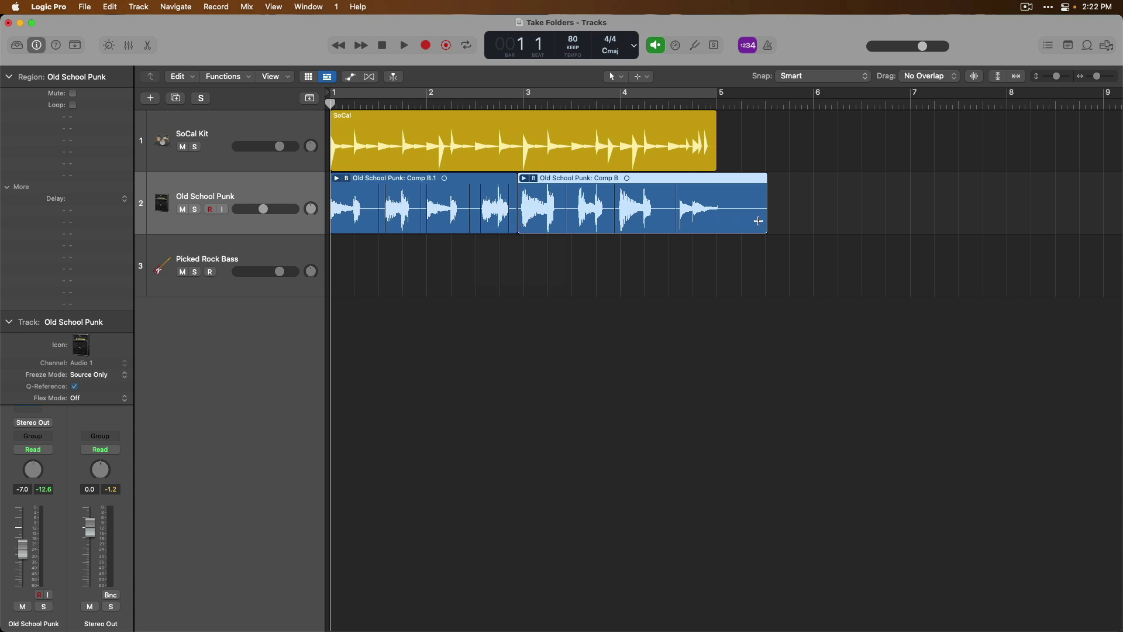
pyautogui.moveTo(765, 219); pyautogui.dragTo(714, 220)
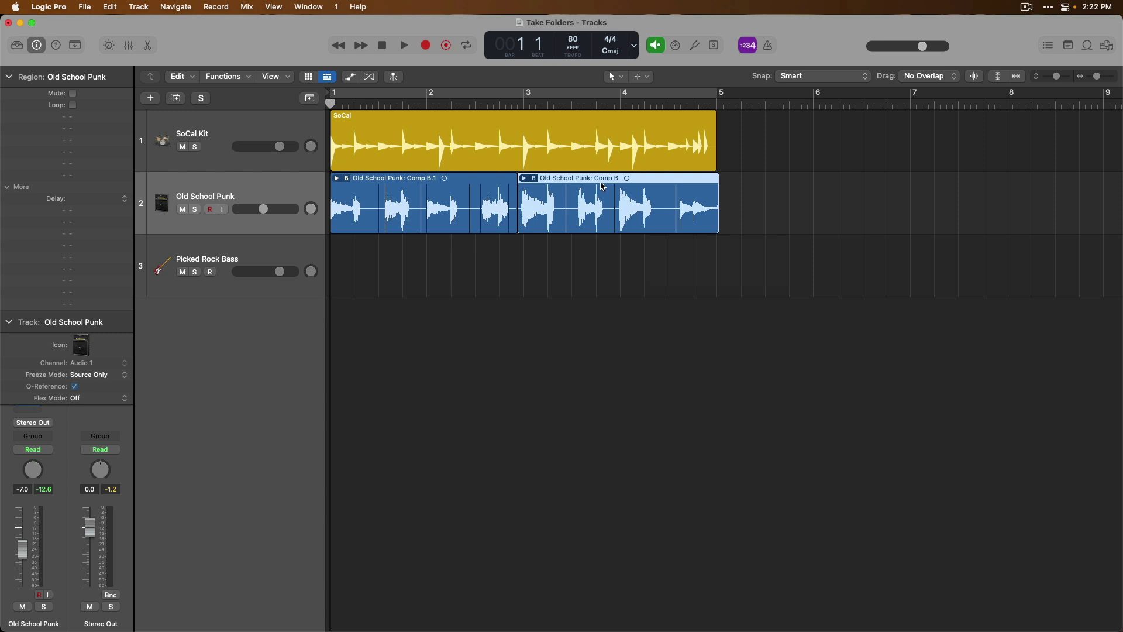
pyautogui.moveTo(599, 186); pyautogui.dragTo(796, 331)
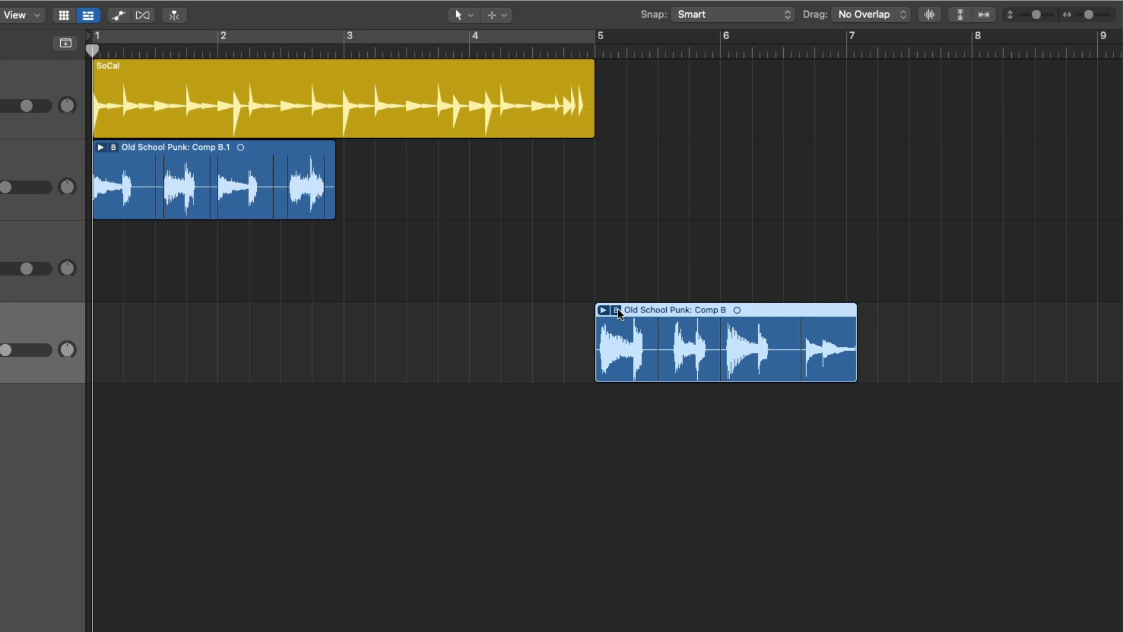
# Rename Comp B to 'Friend's Preference', then delete that comp
pyautogui.click(617, 310)
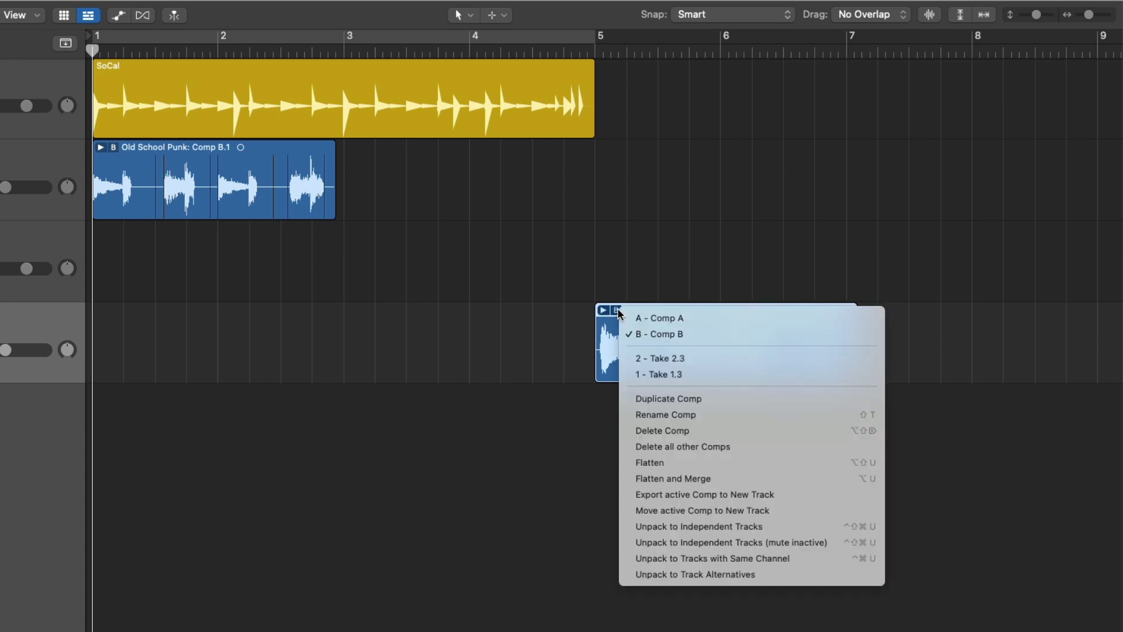
pyautogui.click(702, 409)
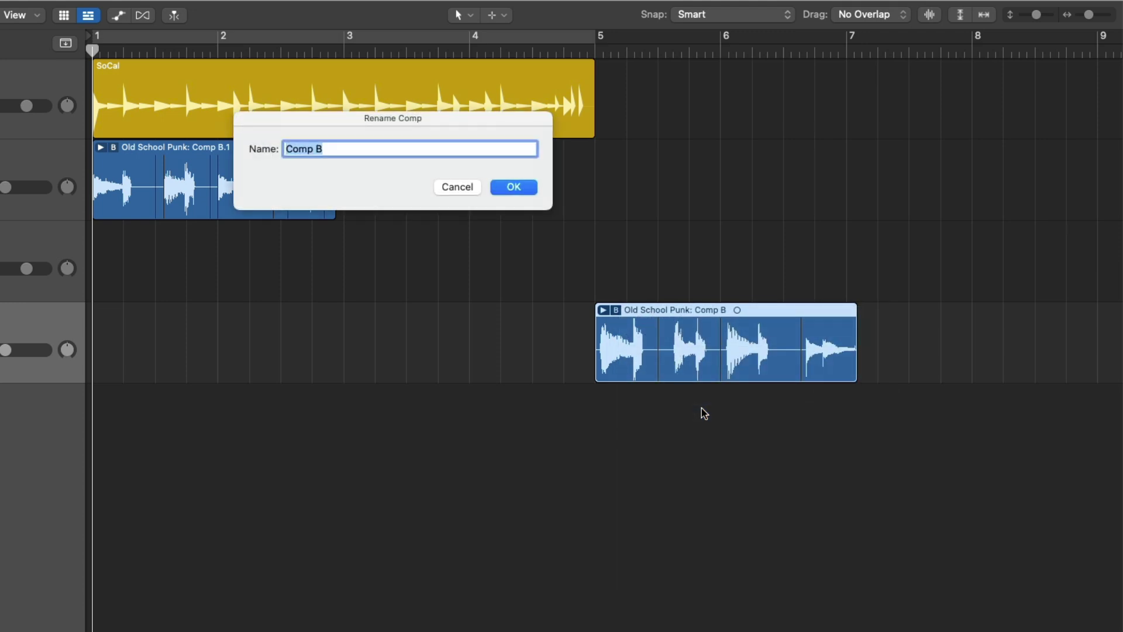
pyautogui.write("Friend's Preference")
pyautogui.press('Return')
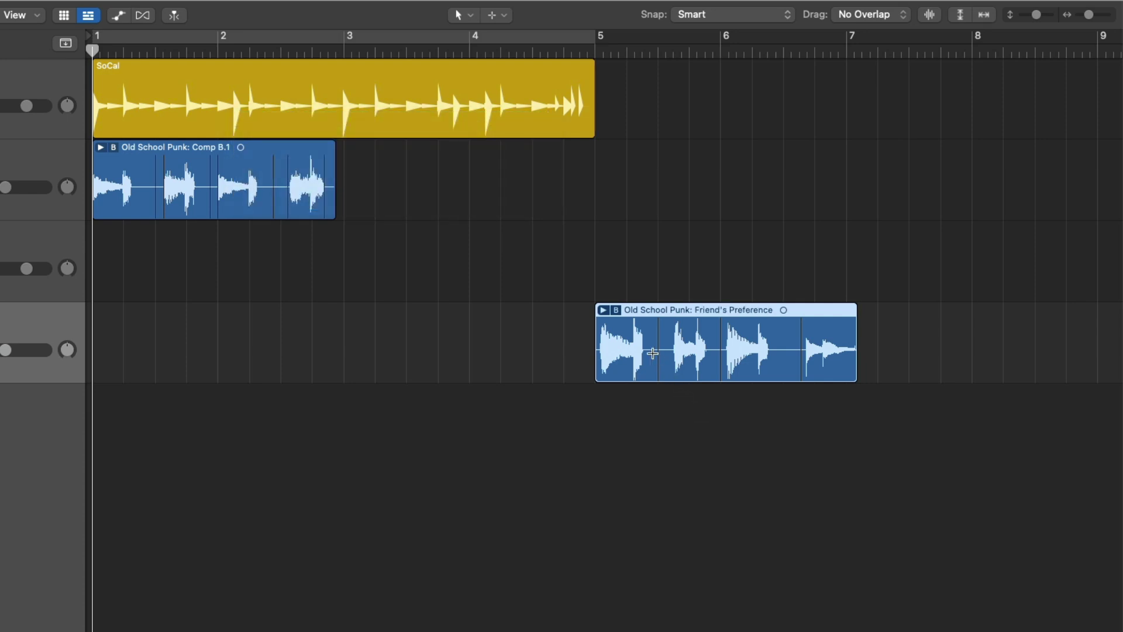
pyautogui.click(616, 310)
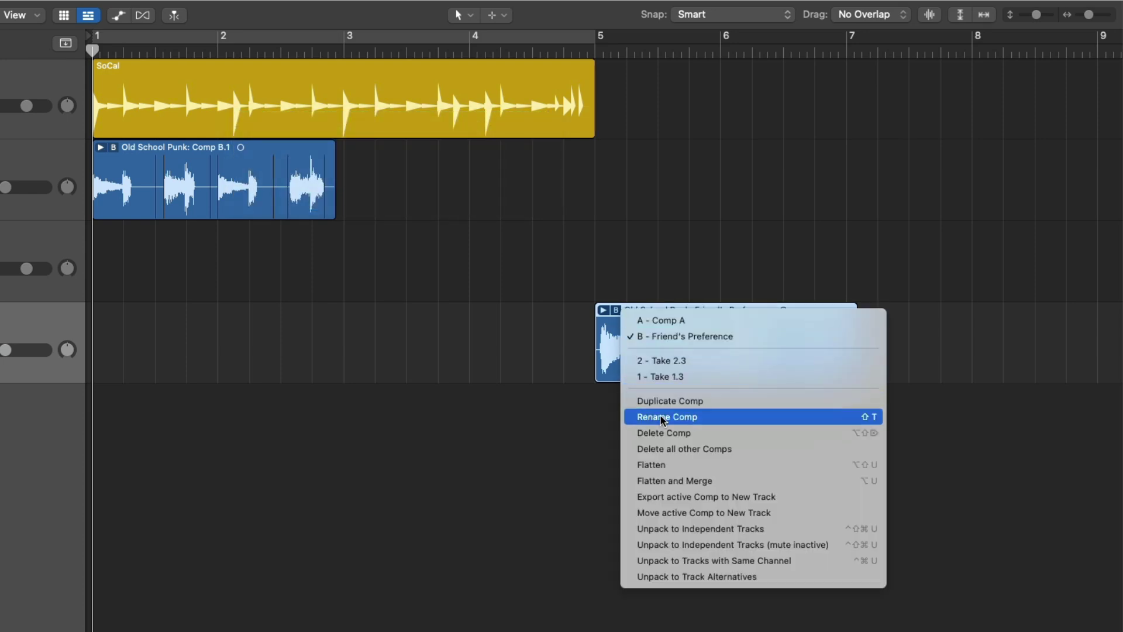
pyautogui.click(705, 432)
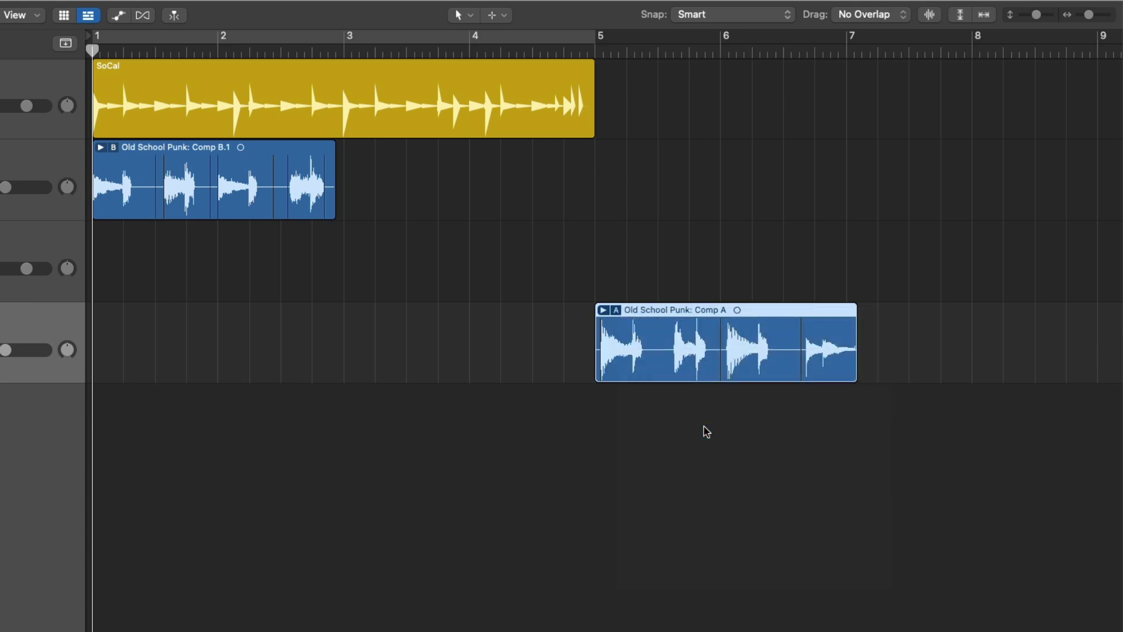
# Try Flatten and Flatten and Merge on Comp A, undoing each
pyautogui.click(615, 311)
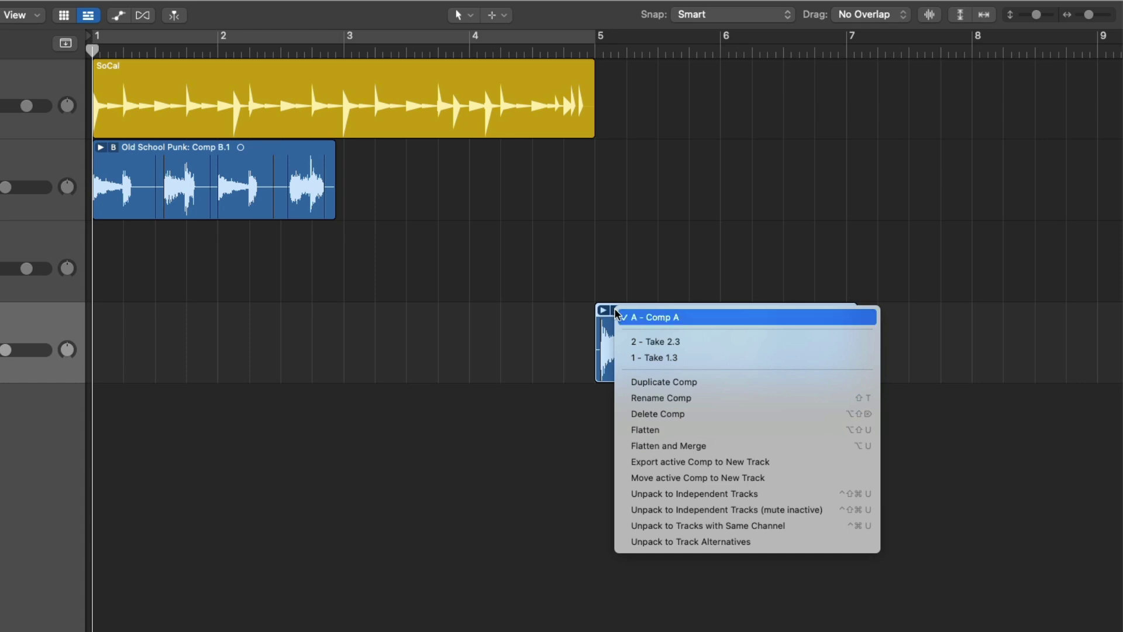
pyautogui.click(670, 431)
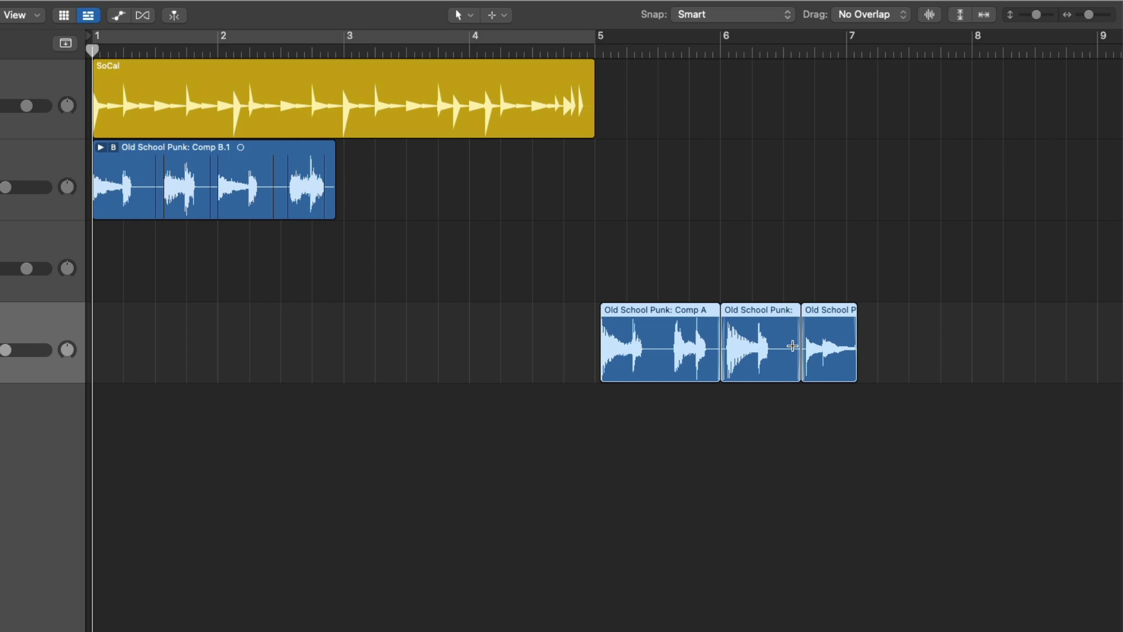
pyautogui.press('super+z')
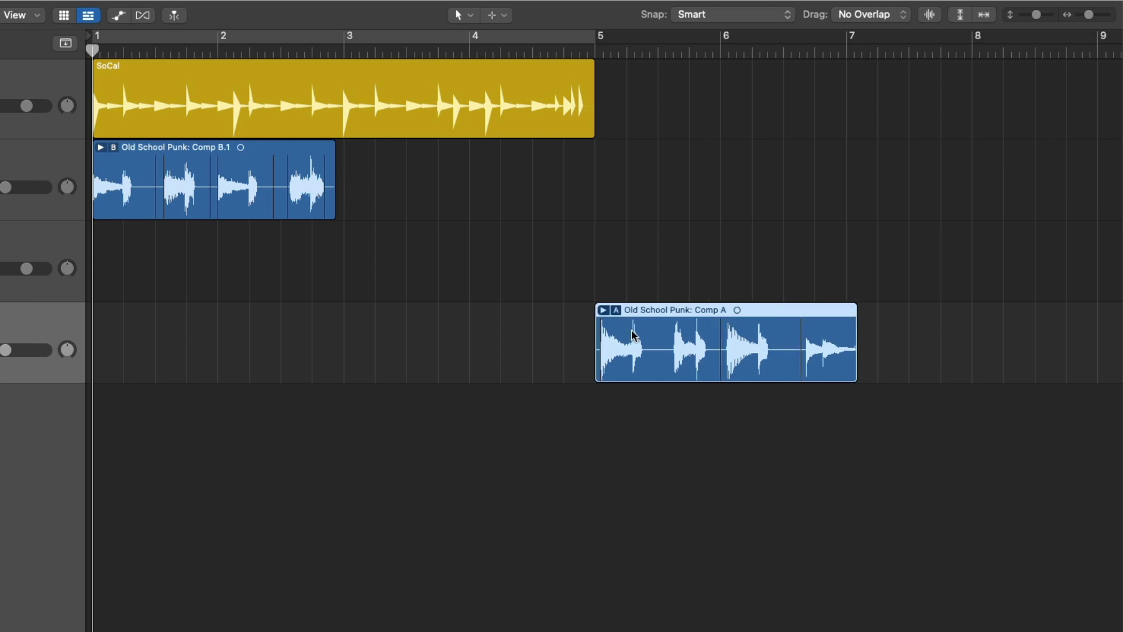
pyautogui.click(615, 310)
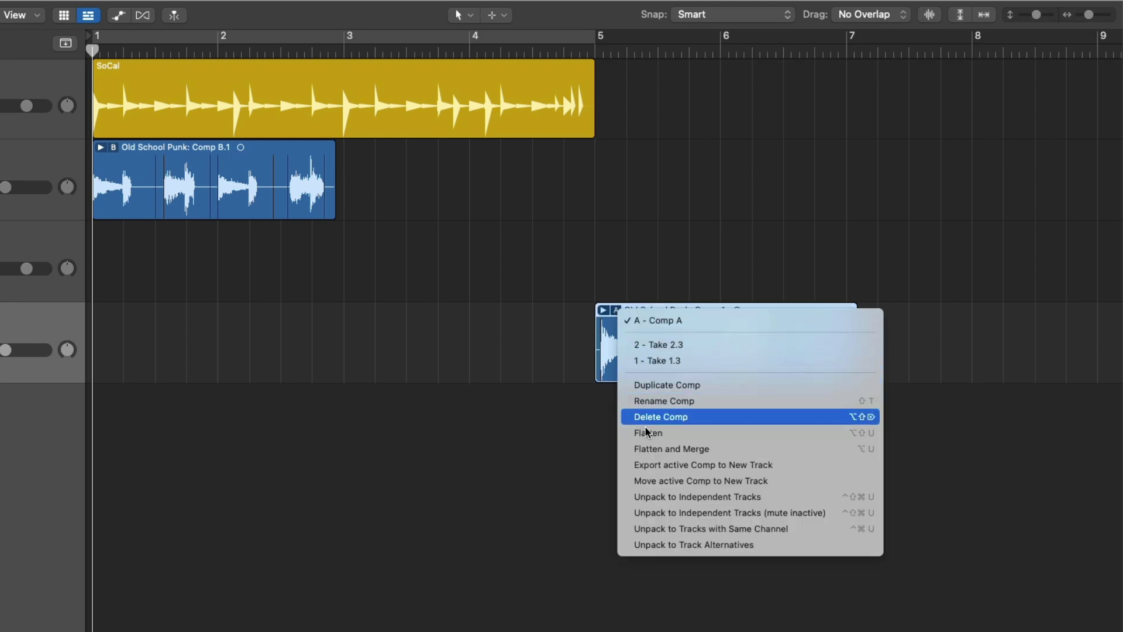
pyautogui.click(715, 447)
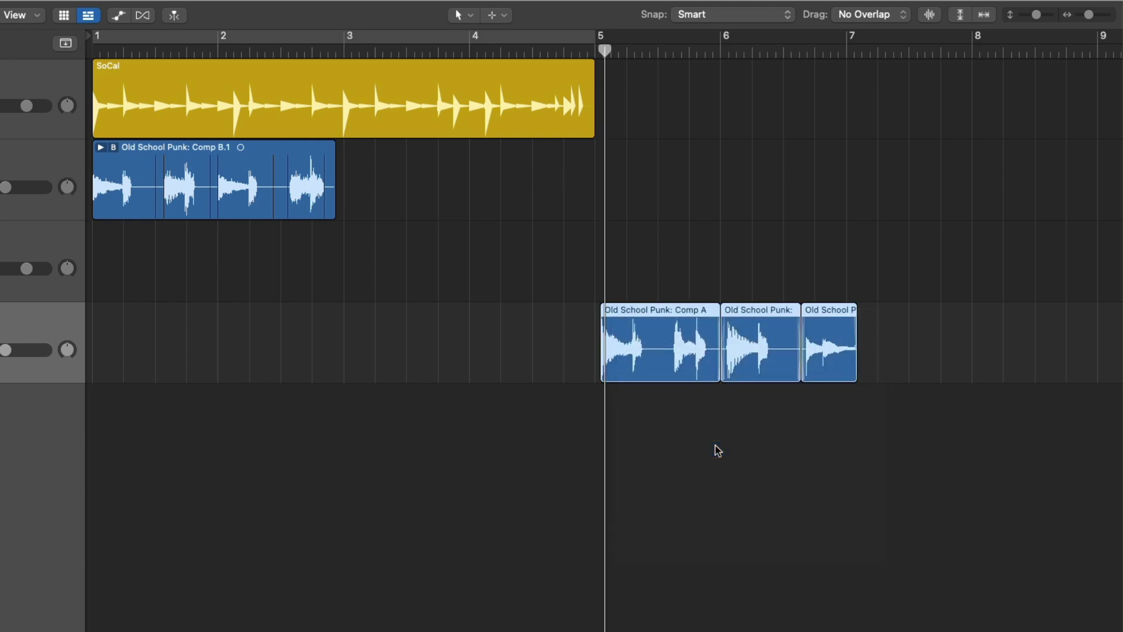
pyautogui.press('super+z')
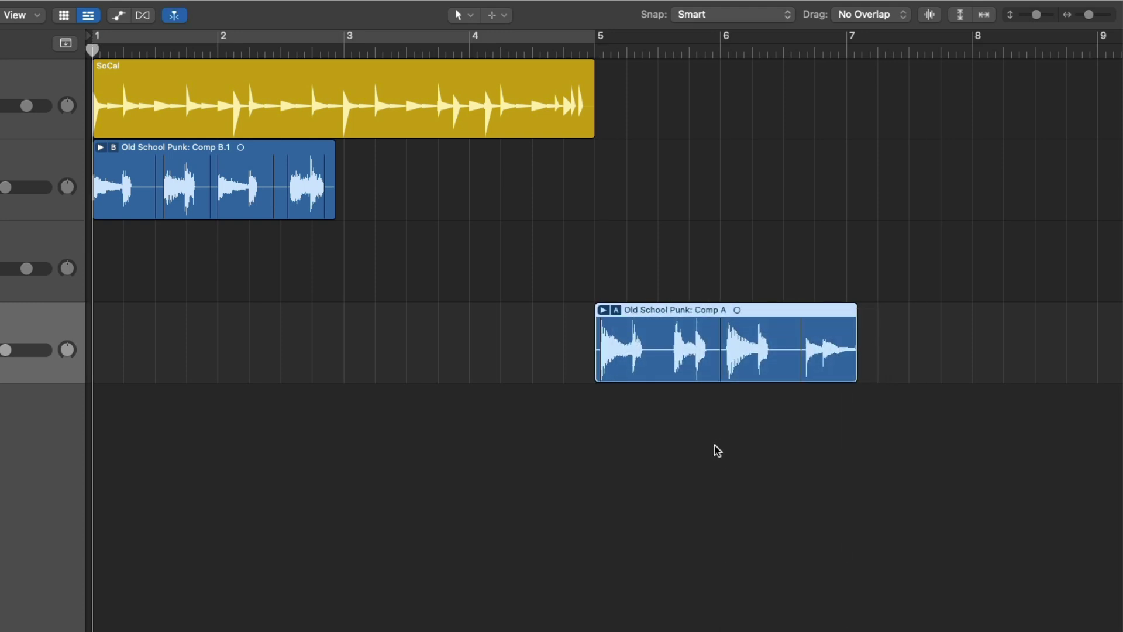
# Export the active Comp A to a new track and expand the take folder
pyautogui.click(620, 320)
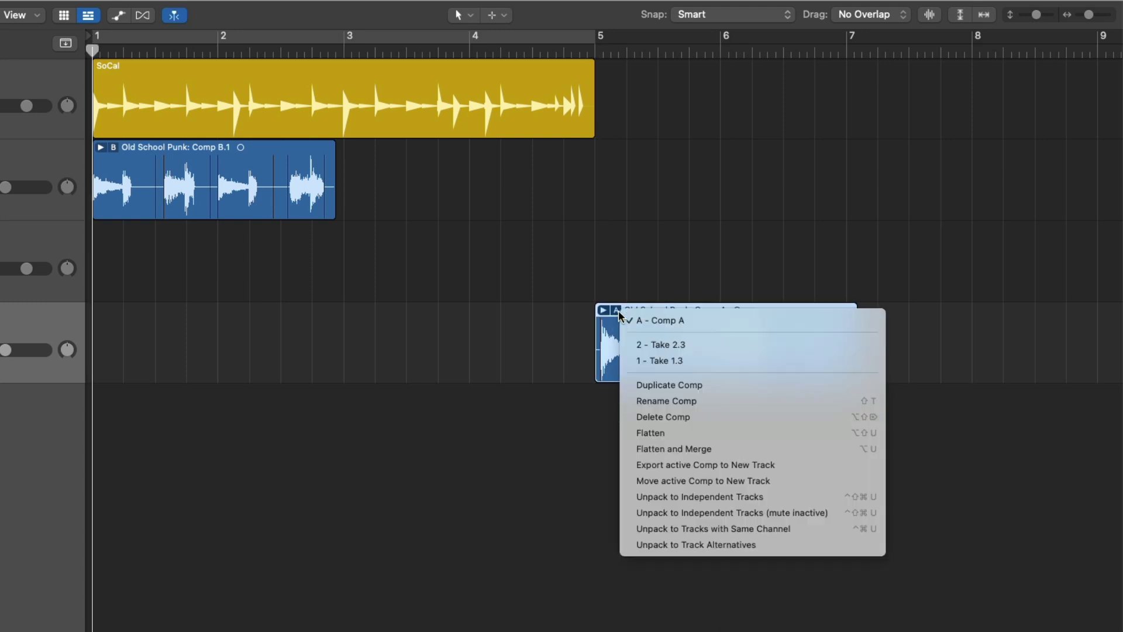
pyautogui.click(753, 467)
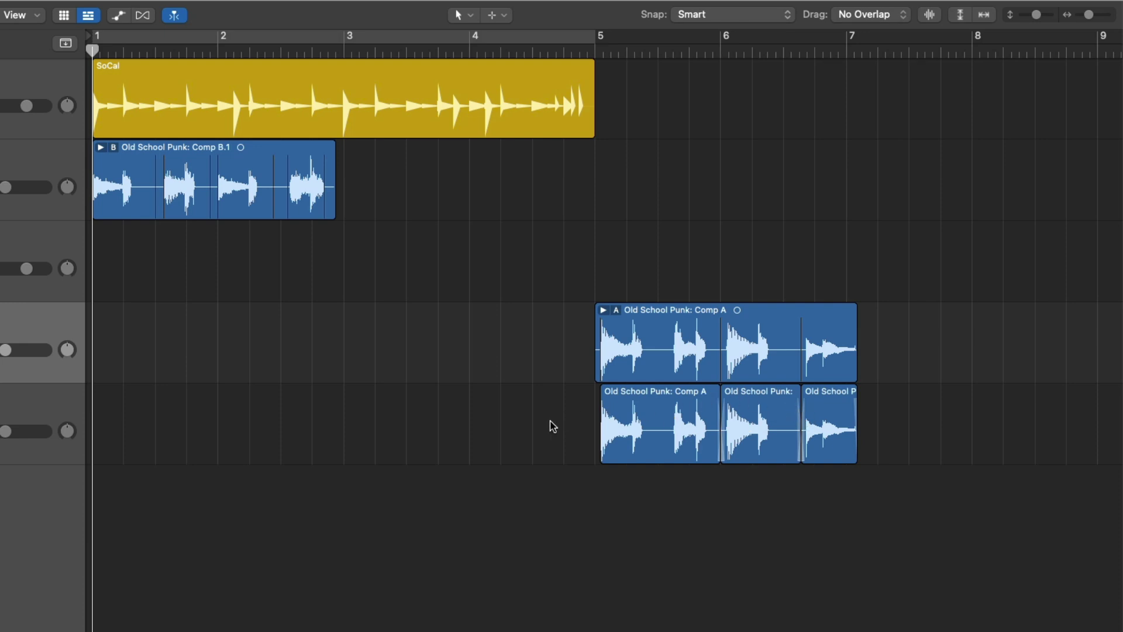
pyautogui.click(602, 311)
# Collapse the take folder, undo the comp export, and try Unpack to New Tracks with undo
pyautogui.click(603, 311)
pyautogui.press('super+z')
pyautogui.click(615, 310)
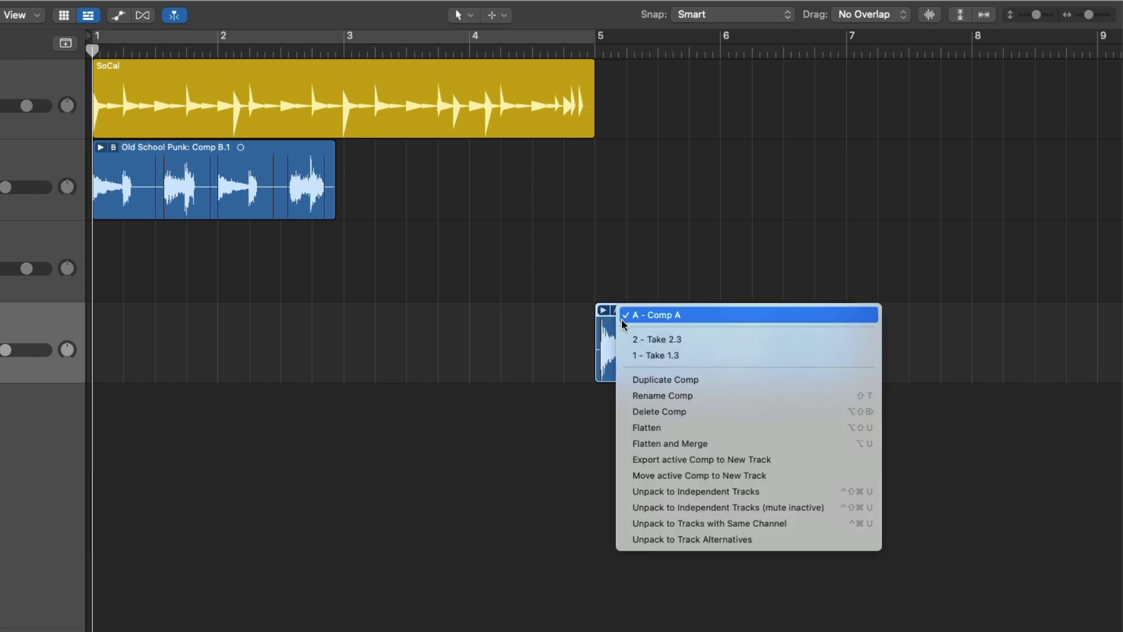
pyautogui.click(641, 490)
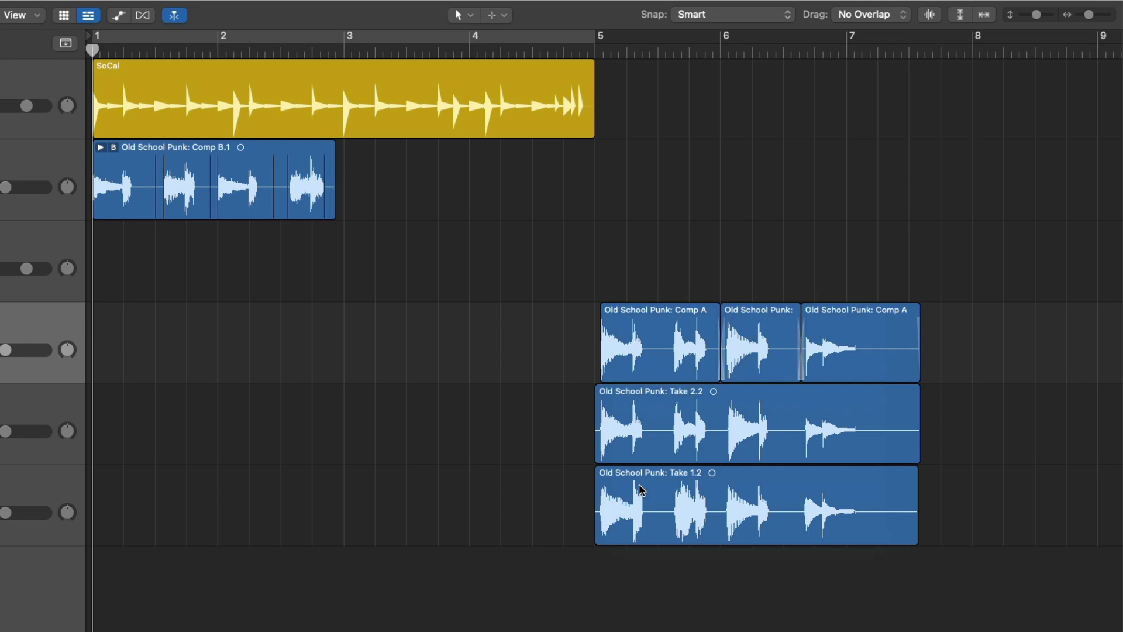
pyautogui.press('super+z')
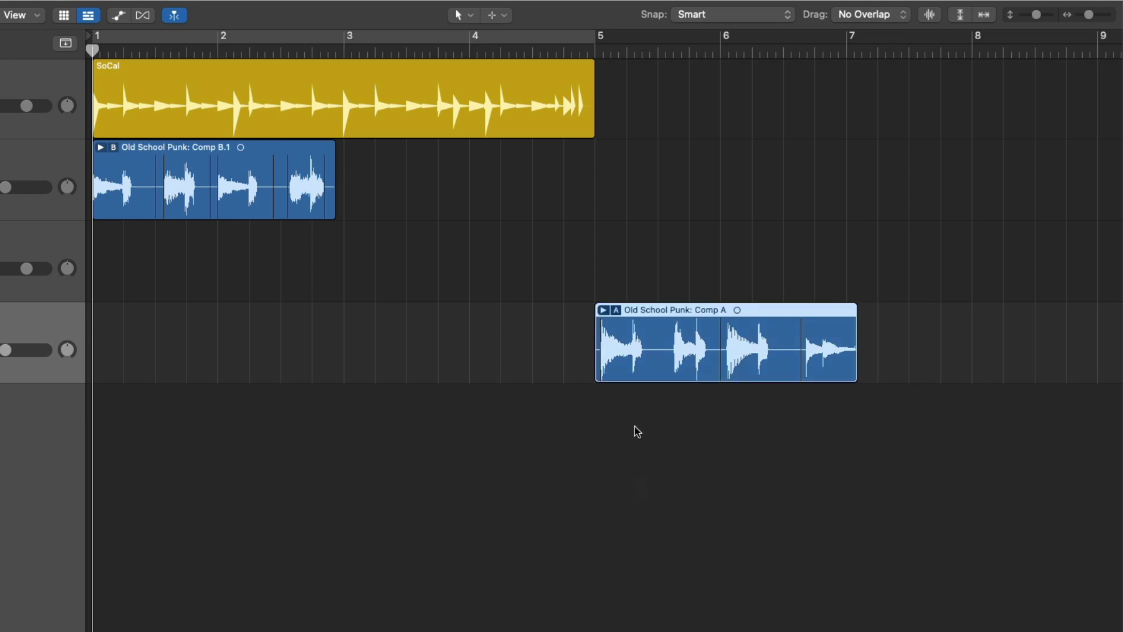
# Try unpacking with inactive takes muted, undo it, then choose Unpack to Tracks with Same Channel
pyautogui.click(617, 311)
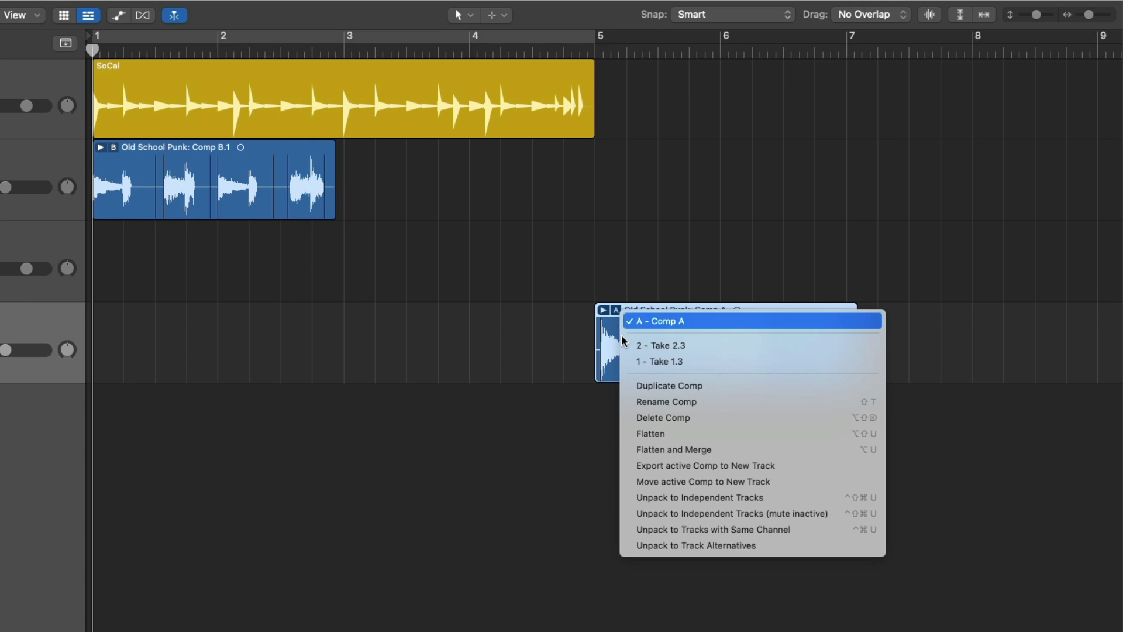
pyautogui.click(654, 512)
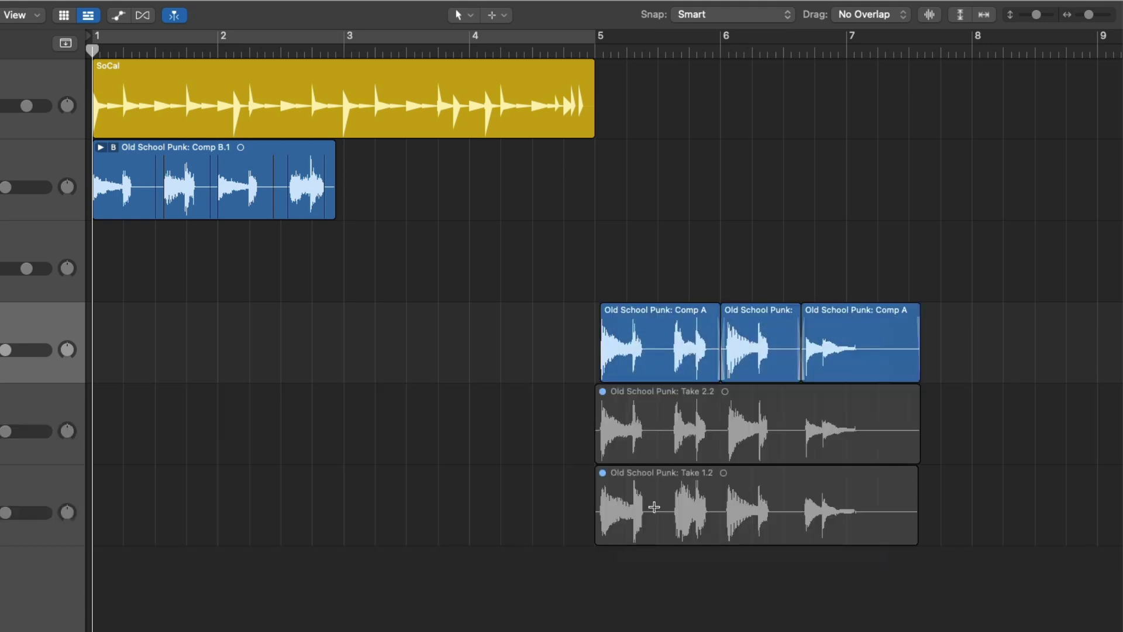
pyautogui.press('super+z')
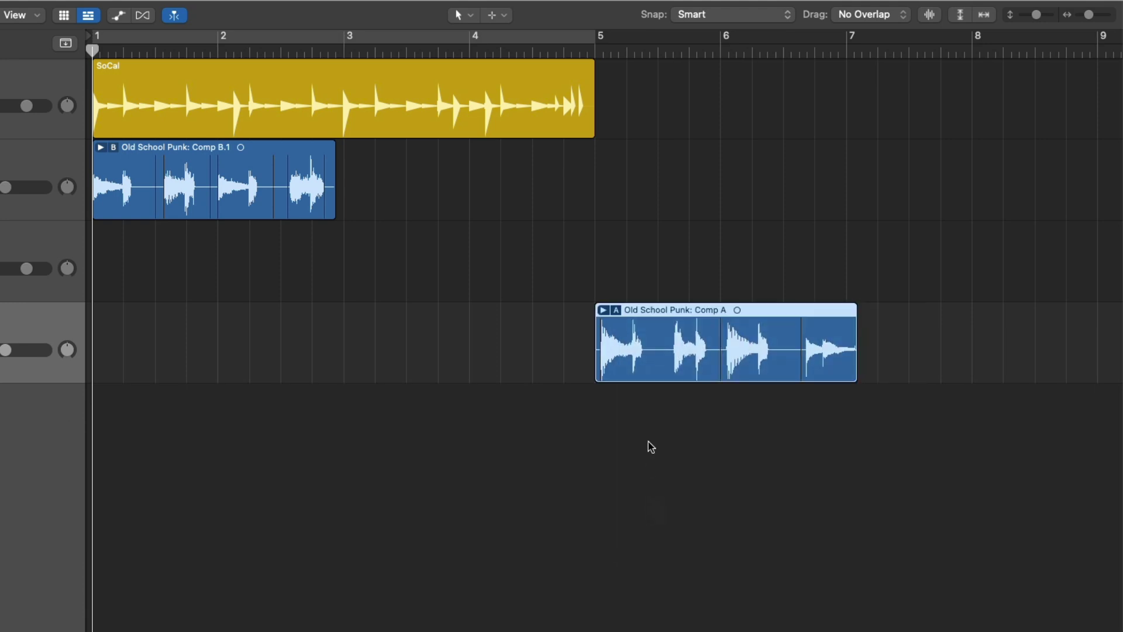
pyautogui.click(618, 310)
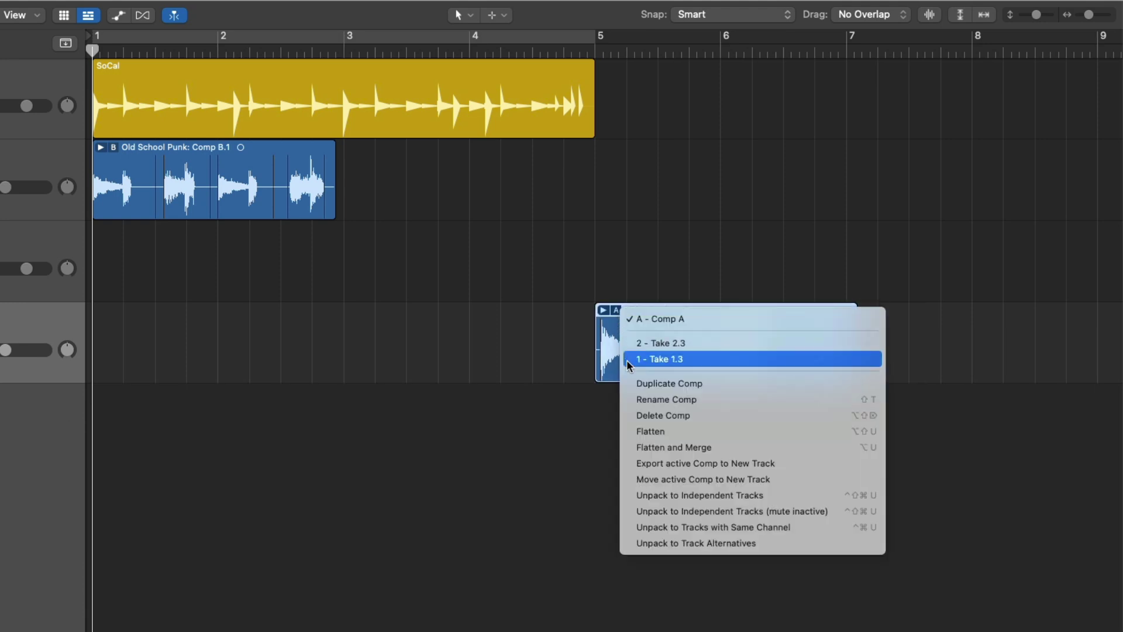
pyautogui.click(669, 525)
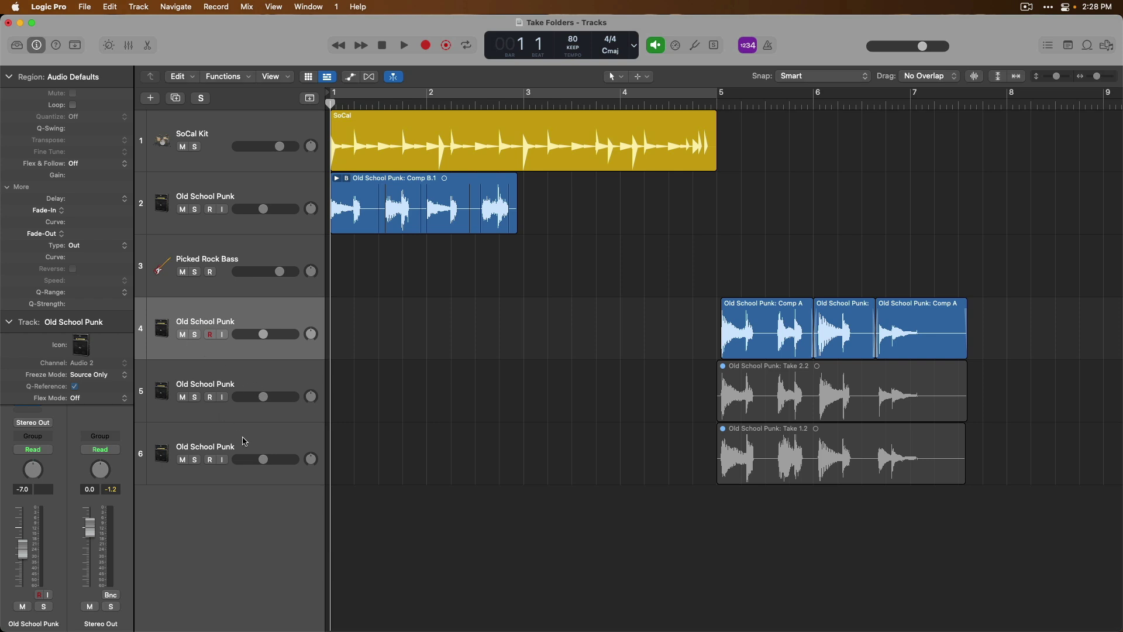
# Undo the previous unpack, unpack the guitar take folder into a new track alternative, and set track 4 to alternative B
pyautogui.press('x')
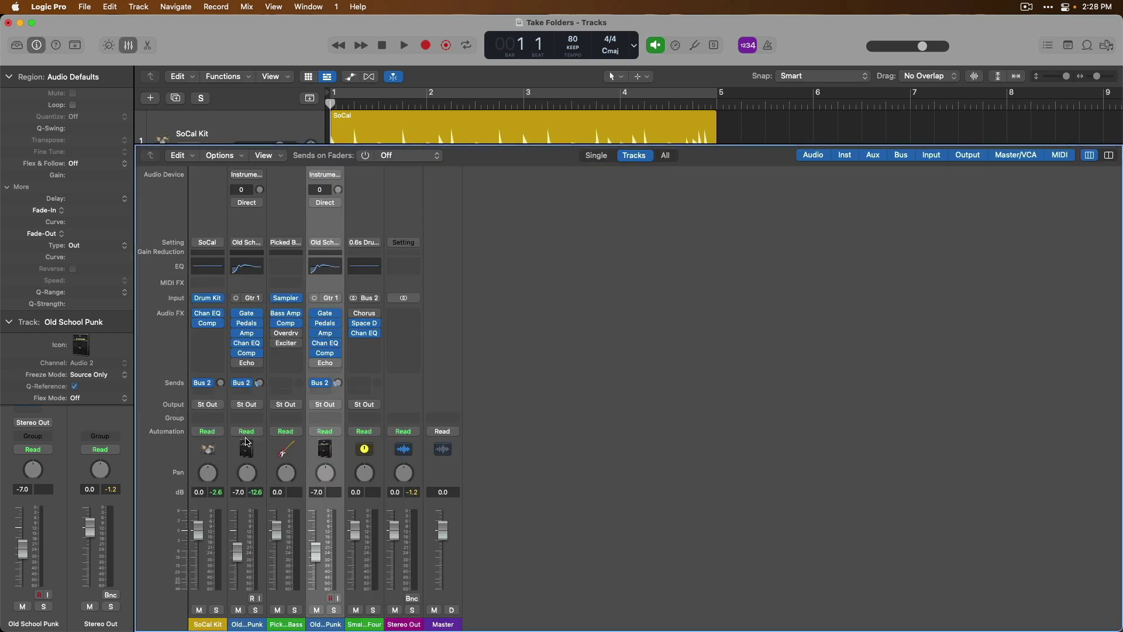
pyautogui.press('x')
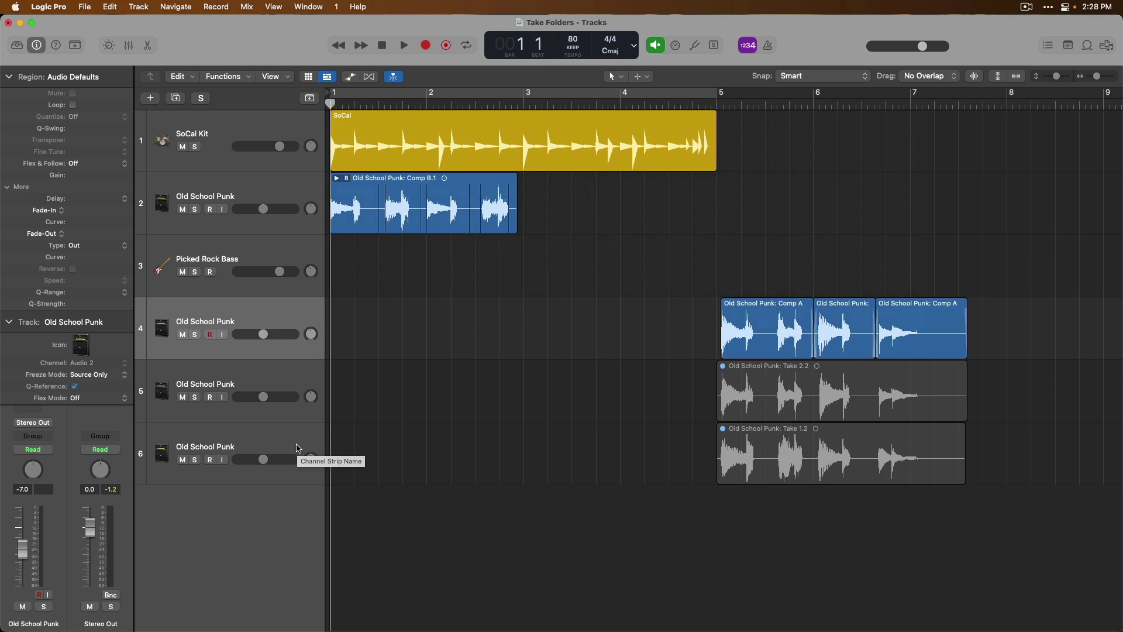
pyautogui.press('super+z')
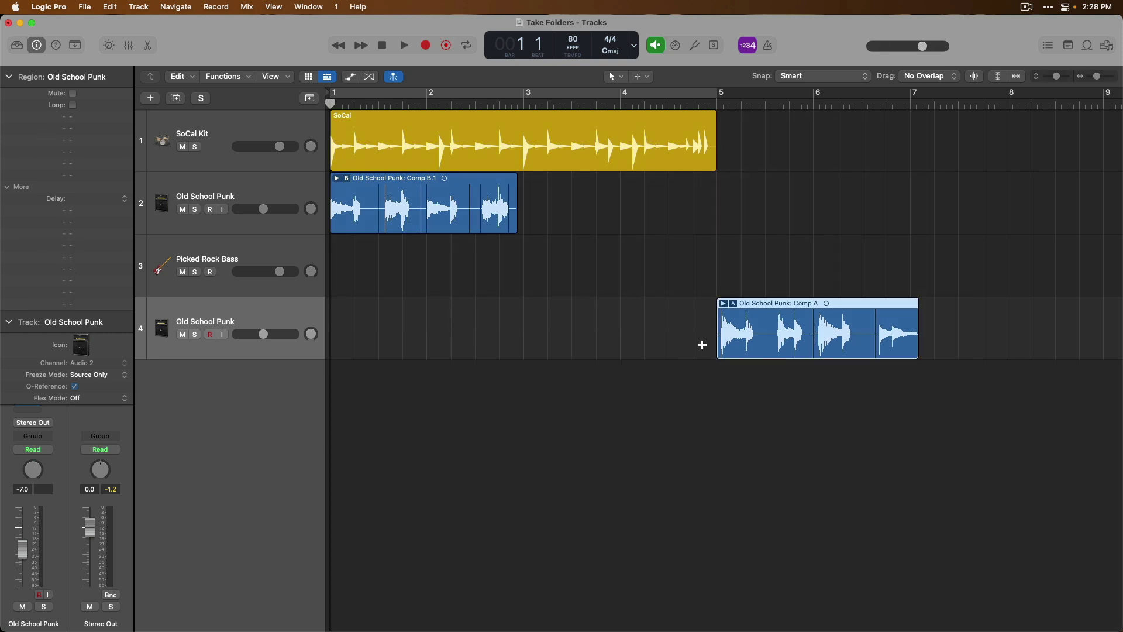
pyautogui.click(733, 304)
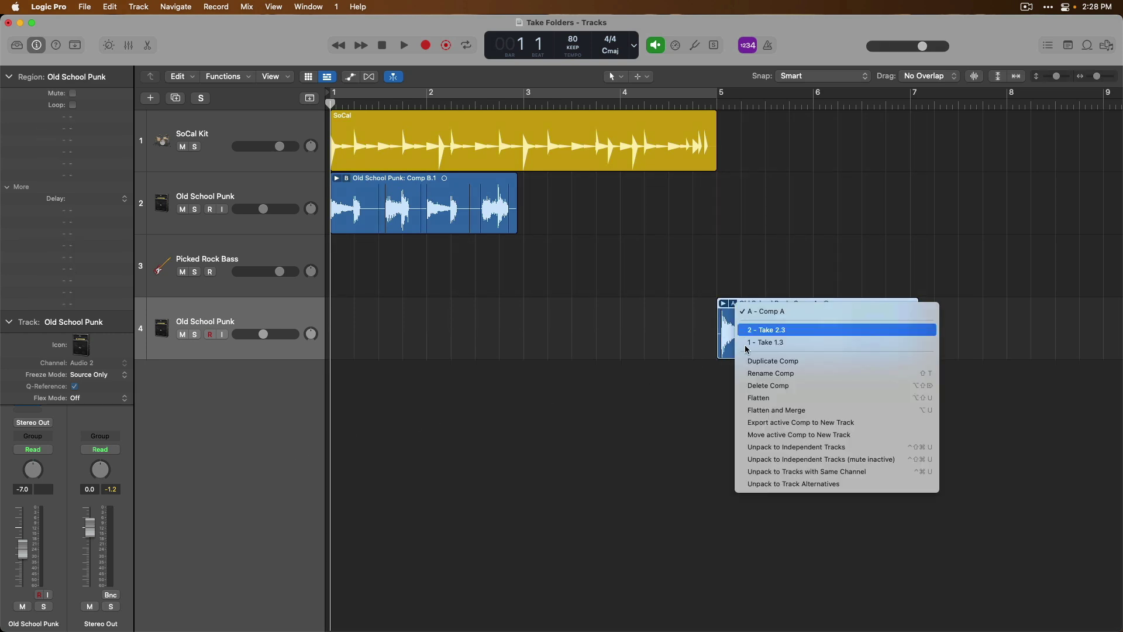
pyautogui.click(761, 478)
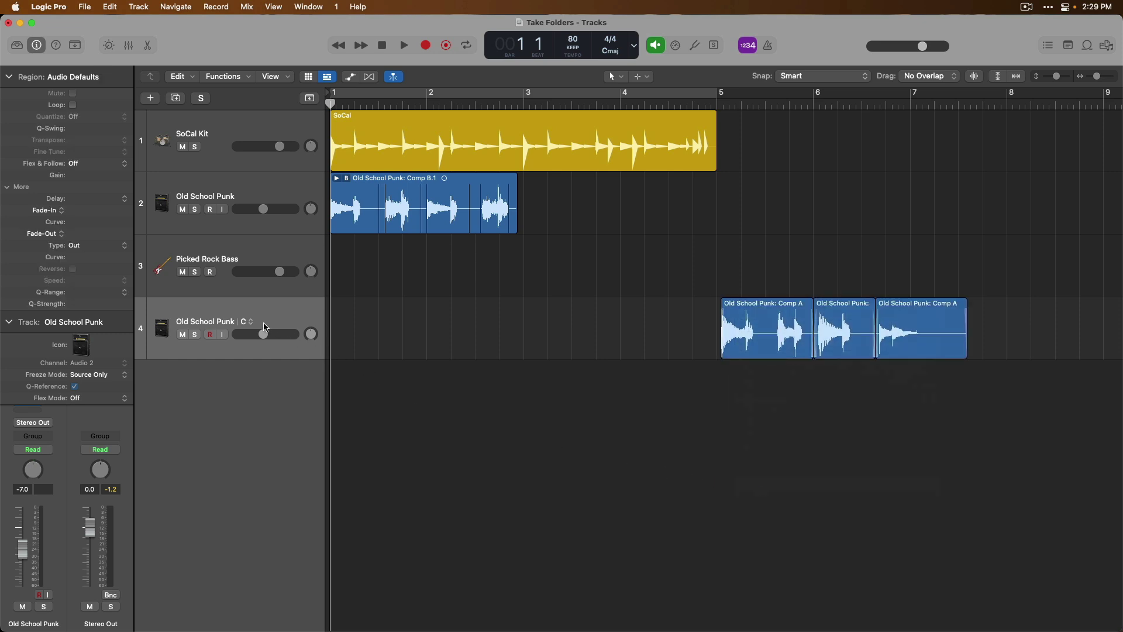
pyautogui.click(255, 323)
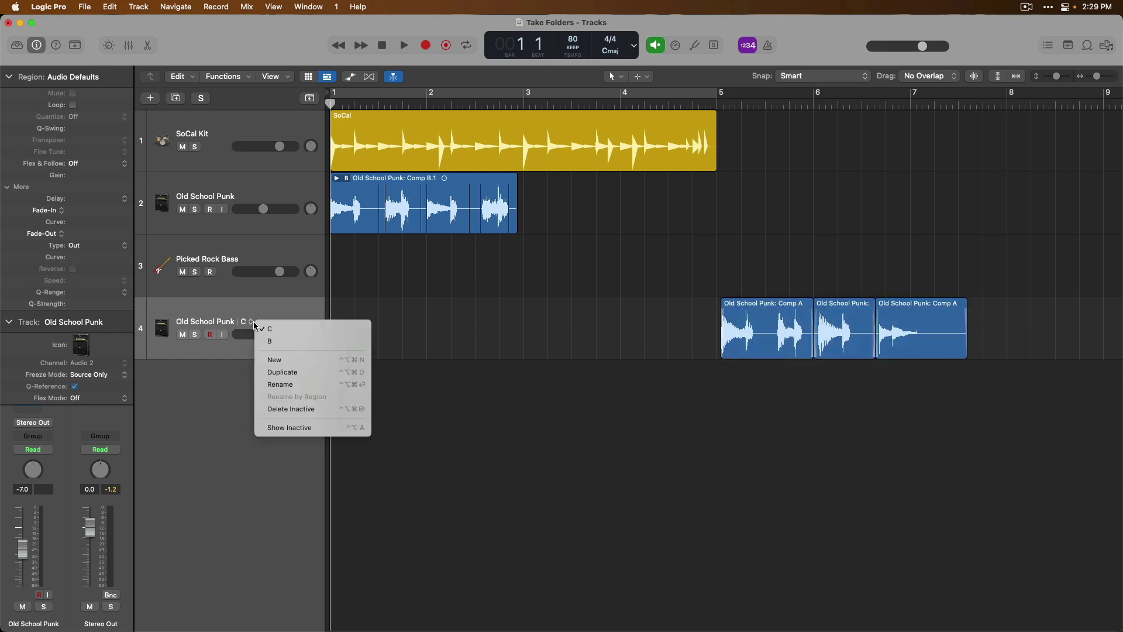
pyautogui.click(269, 341)
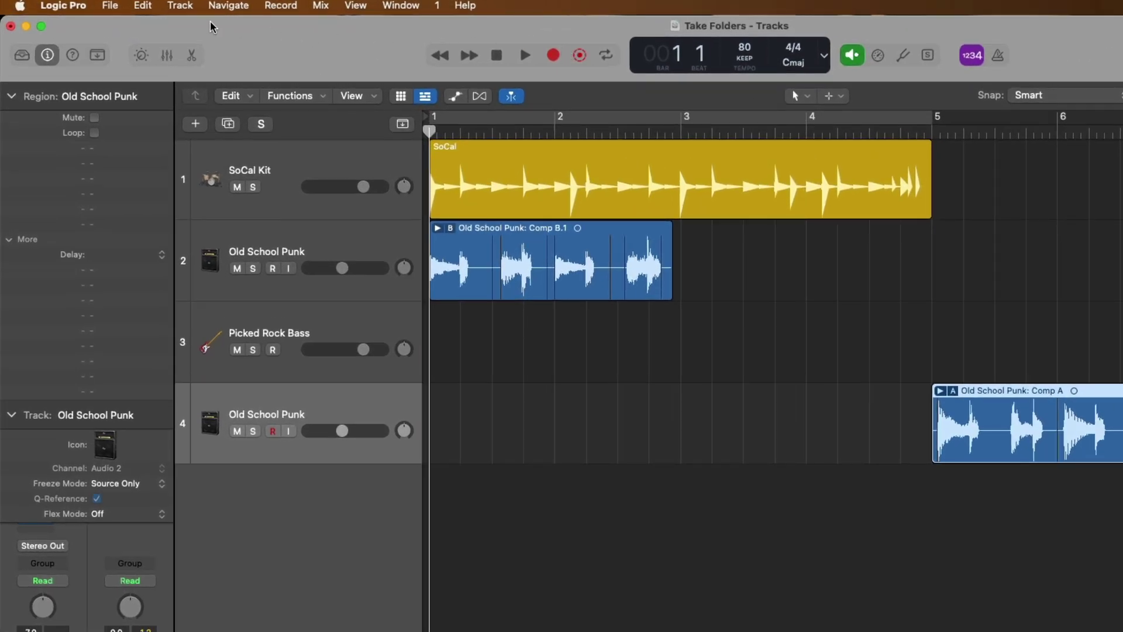
# Set Record > Overlapping MIDI Recordings under Cycle Off to Create Take Folder
pyautogui.click(90, 5)
pyautogui.moveTo(97, 53)
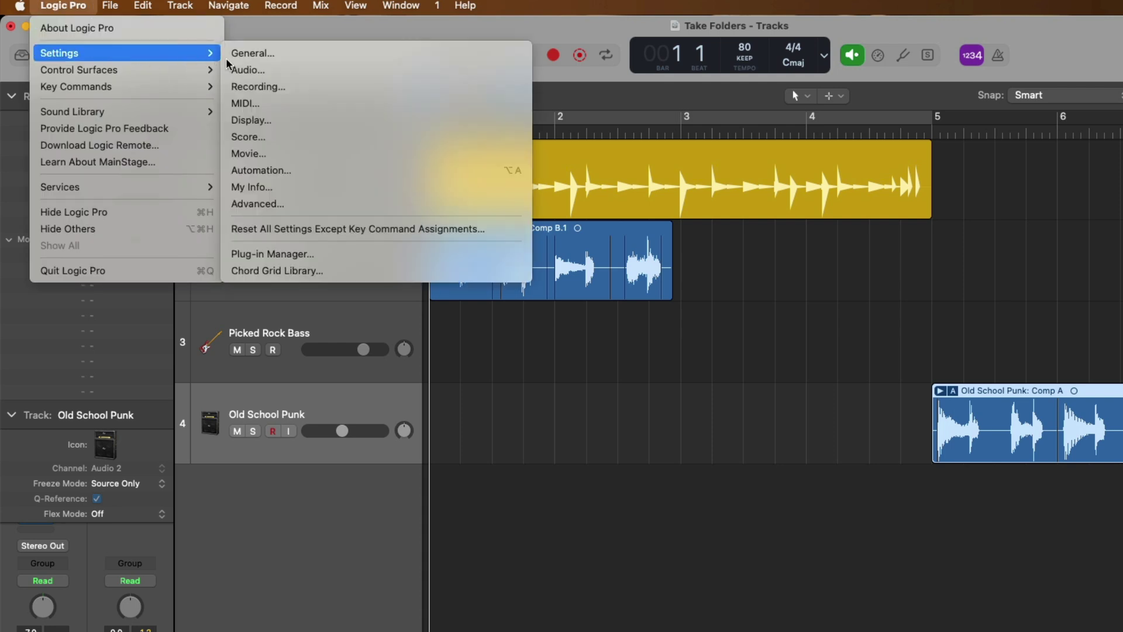
pyautogui.moveTo(270, 11)
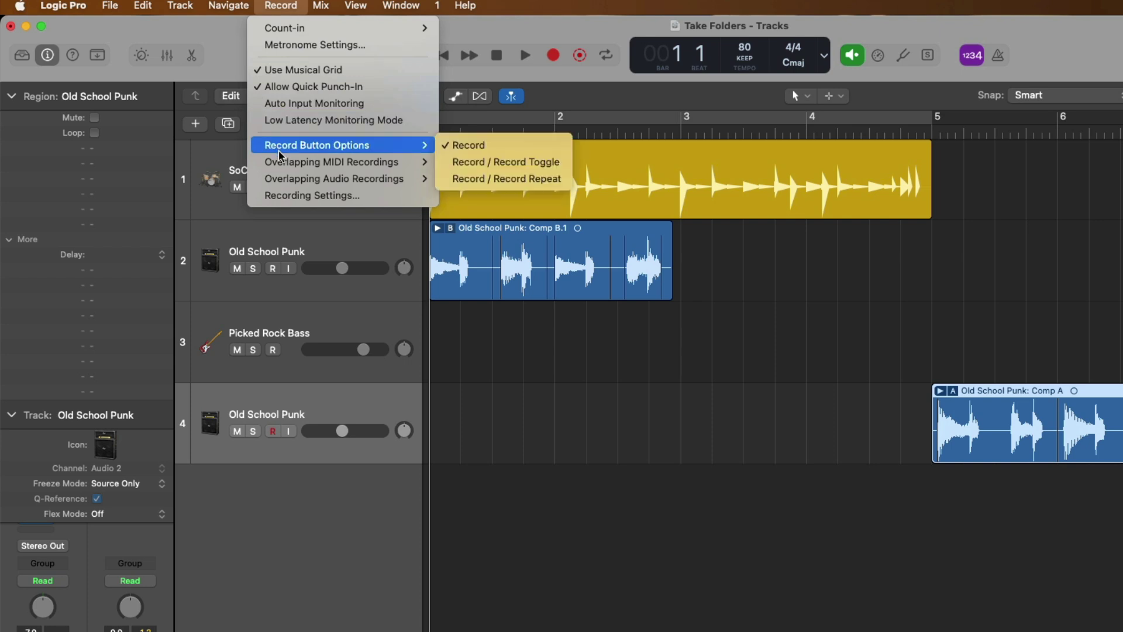
pyautogui.moveTo(281, 162)
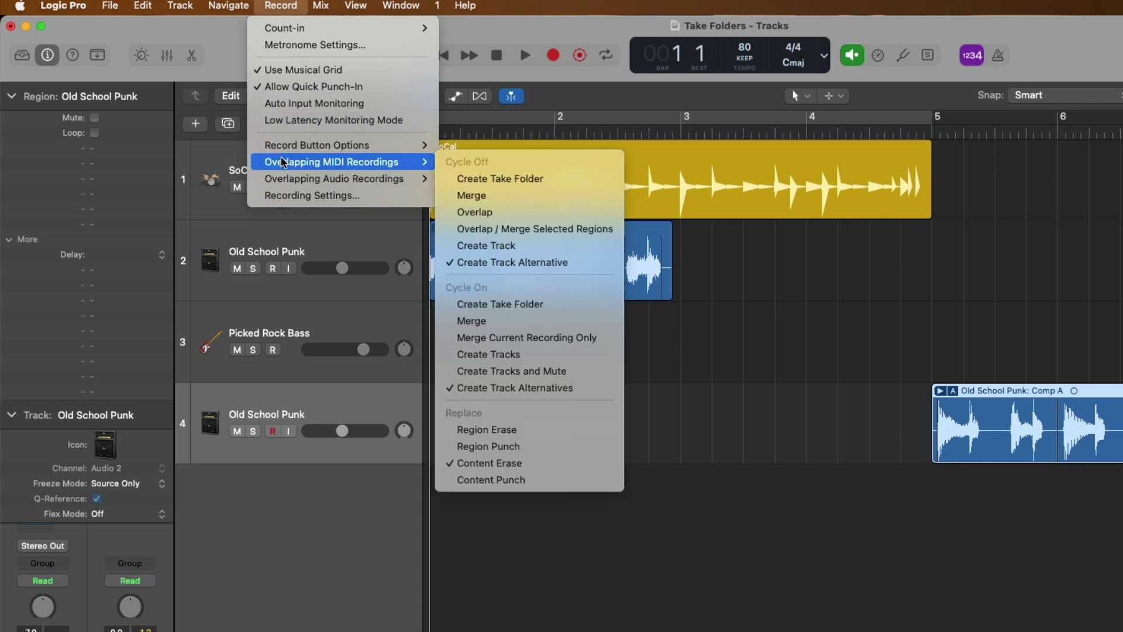
pyautogui.click(449, 176)
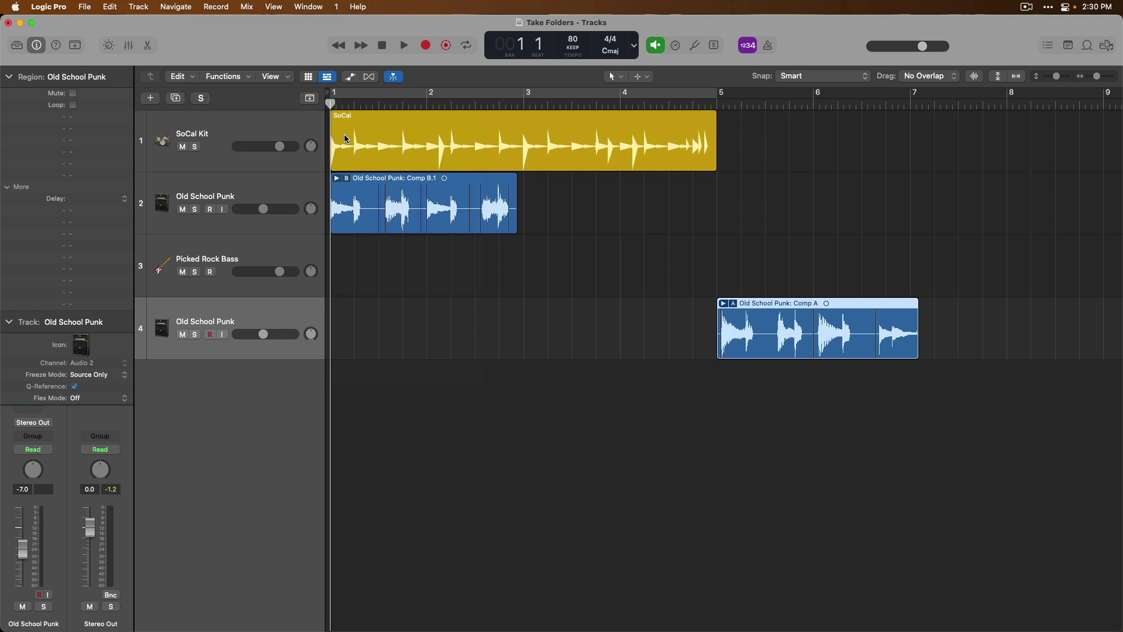
# Select Picked Rock Bass, open Musical Typing, record a first take of H-key notes, and return to start
pyautogui.press('Up')
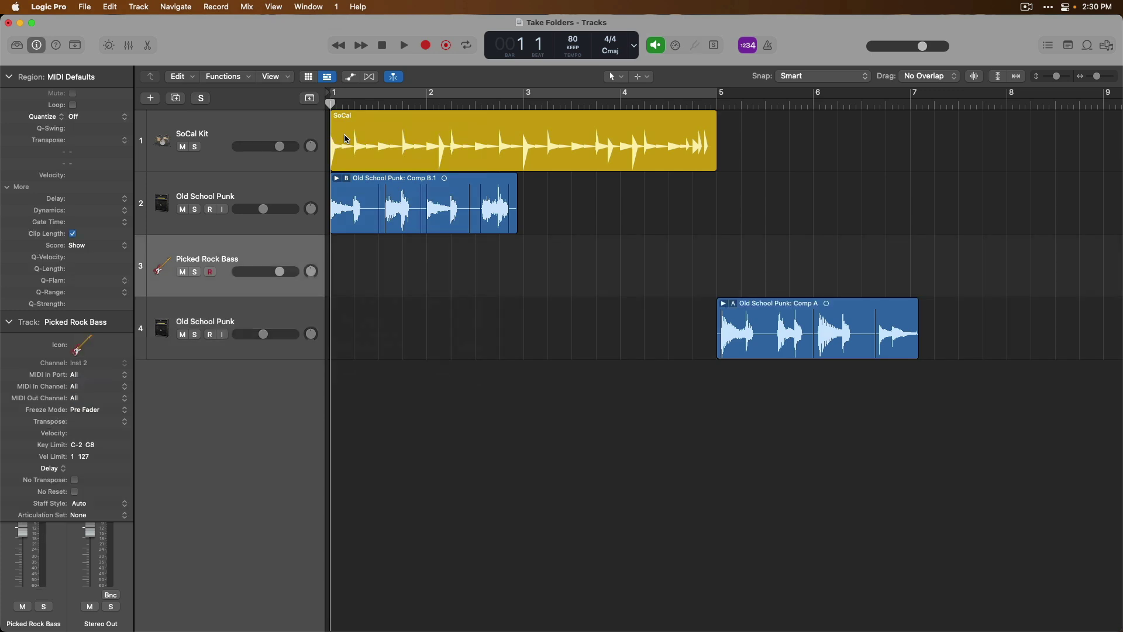
pyautogui.press('super+k')
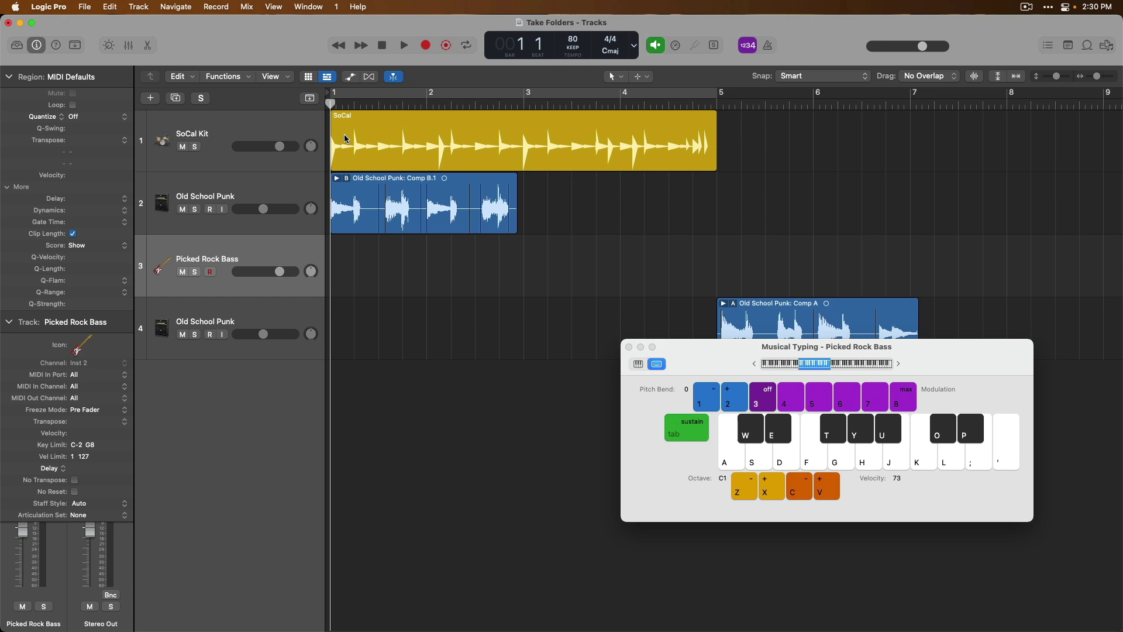
pyautogui.press('r')
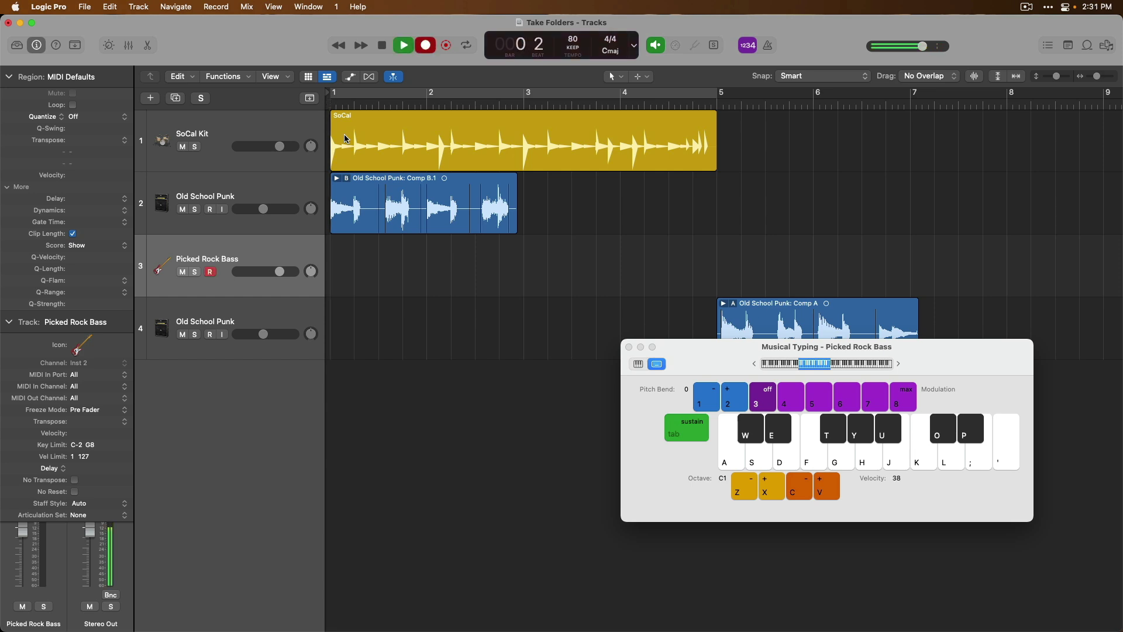
pyautogui.press('h')
pyautogui.press('h')
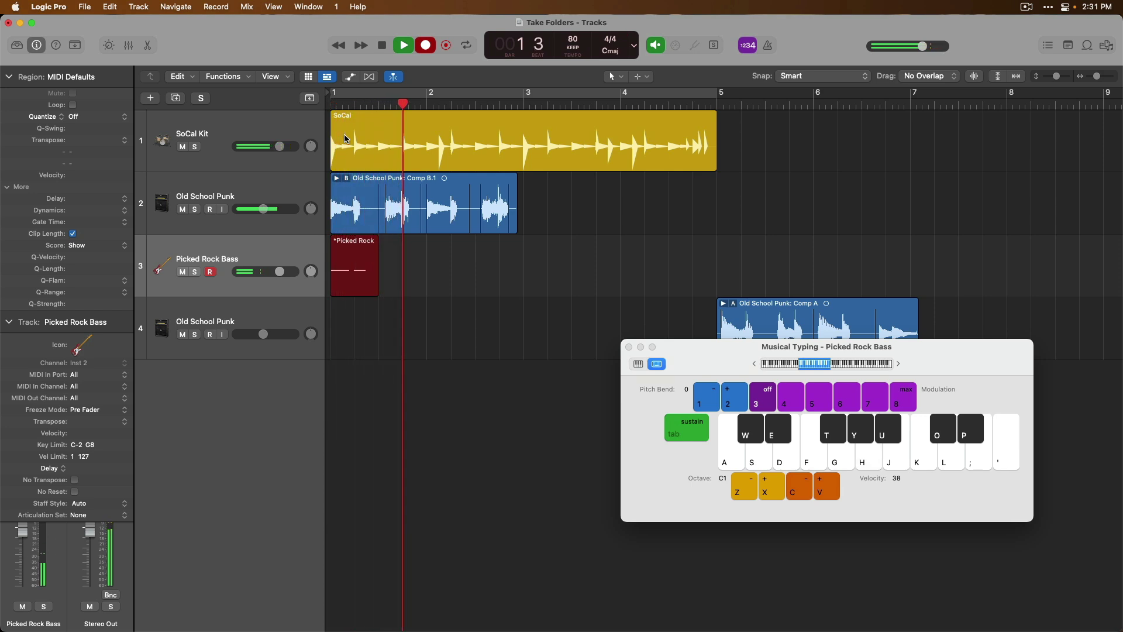
pyautogui.press('h')
pyautogui.press('h')
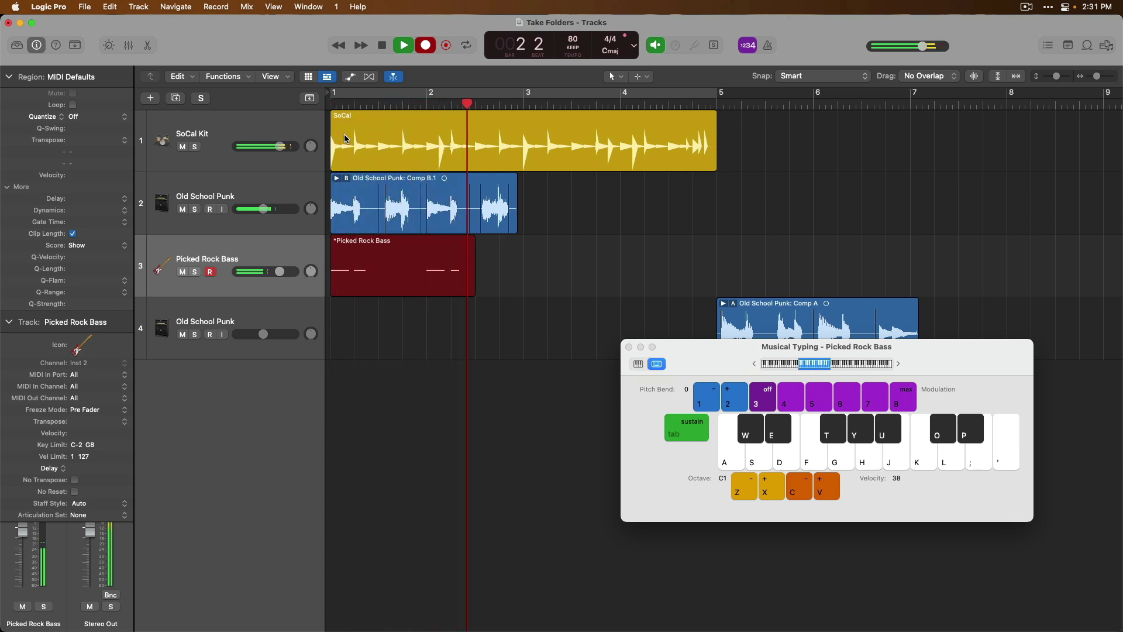
pyautogui.press('space')
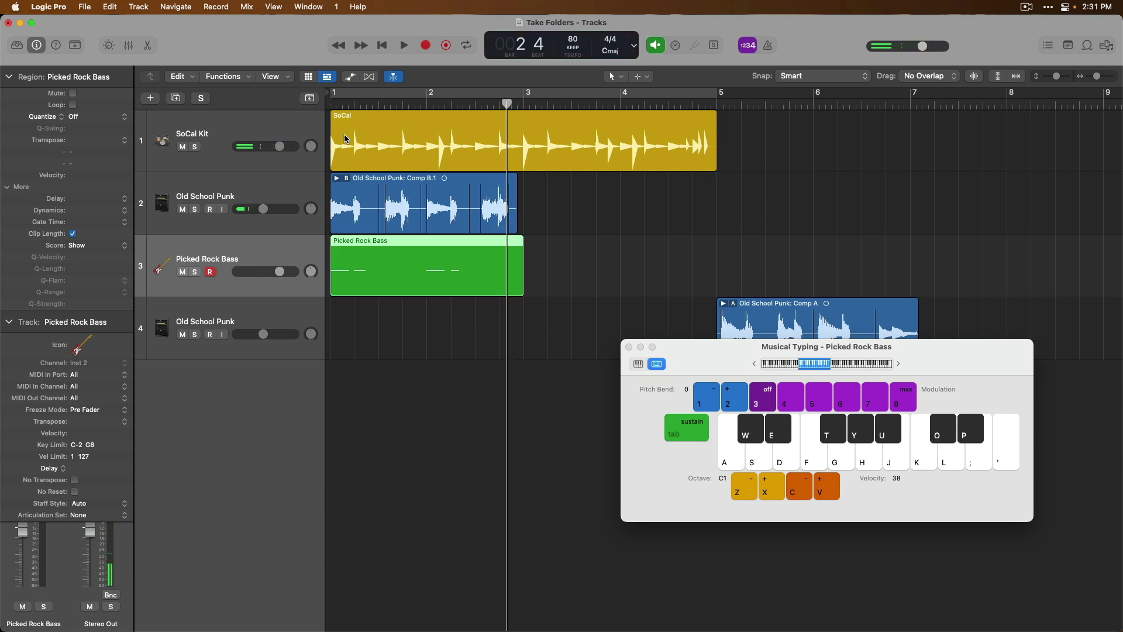
pyautogui.press('Return')
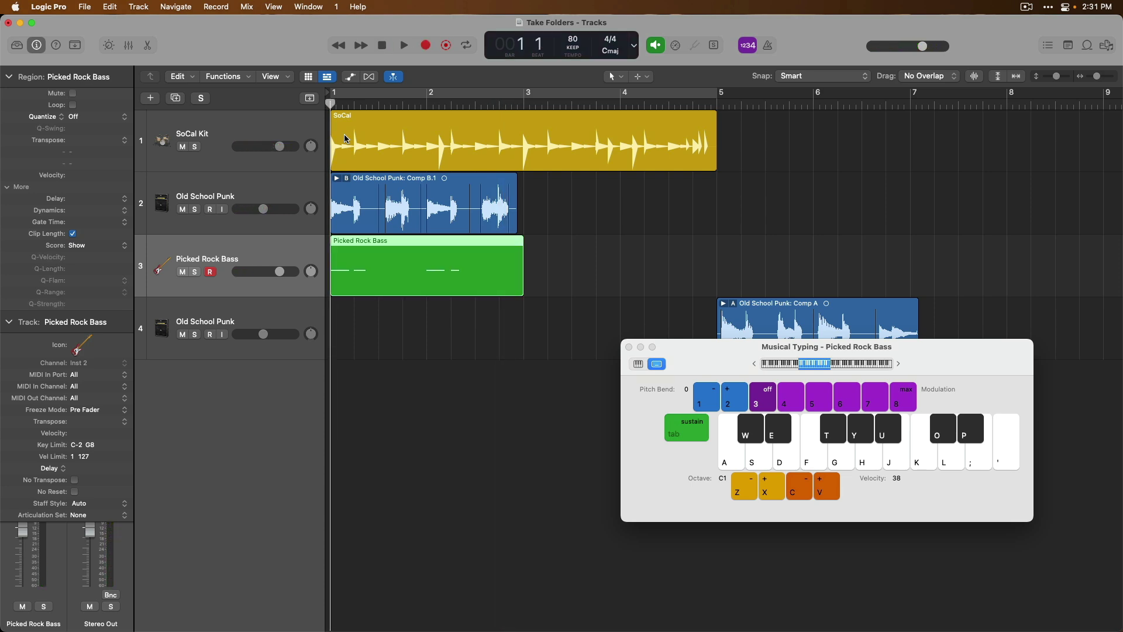
# Record a second overlapping bass take playing H-key notes
pyautogui.press('r')
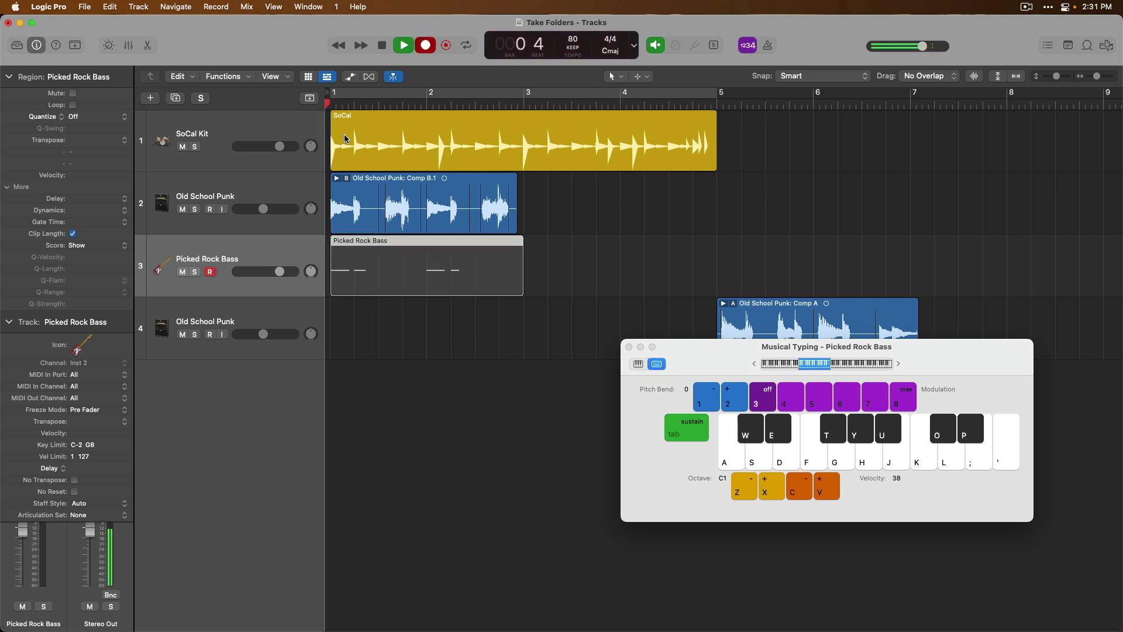
pyautogui.press('h')
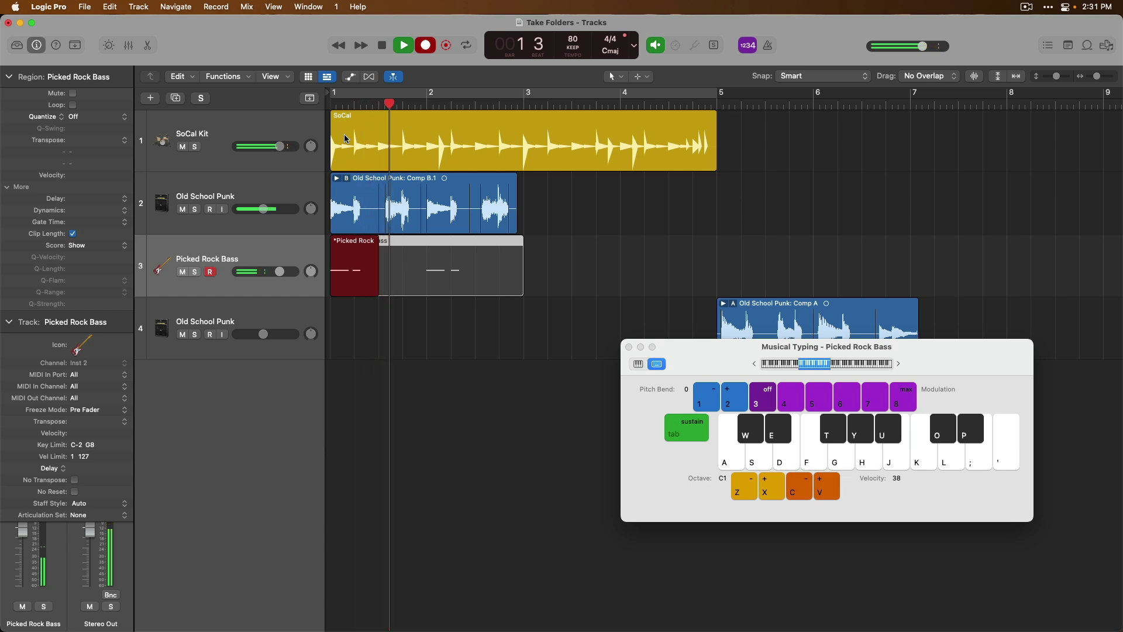
pyautogui.press('h')
pyautogui.press('h')
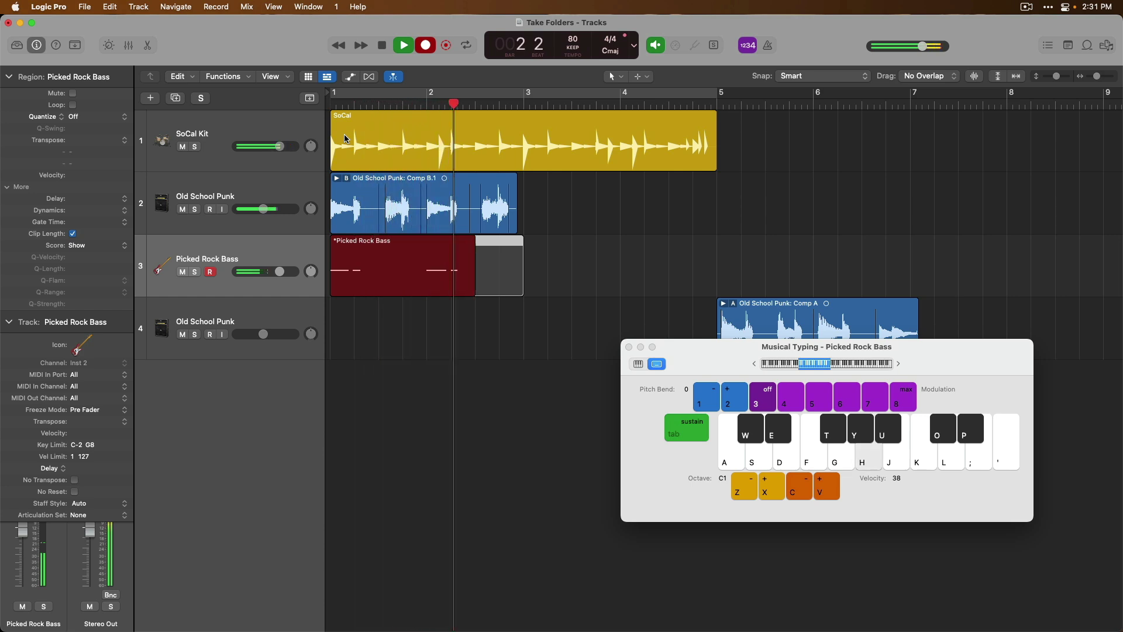
pyautogui.press('space')
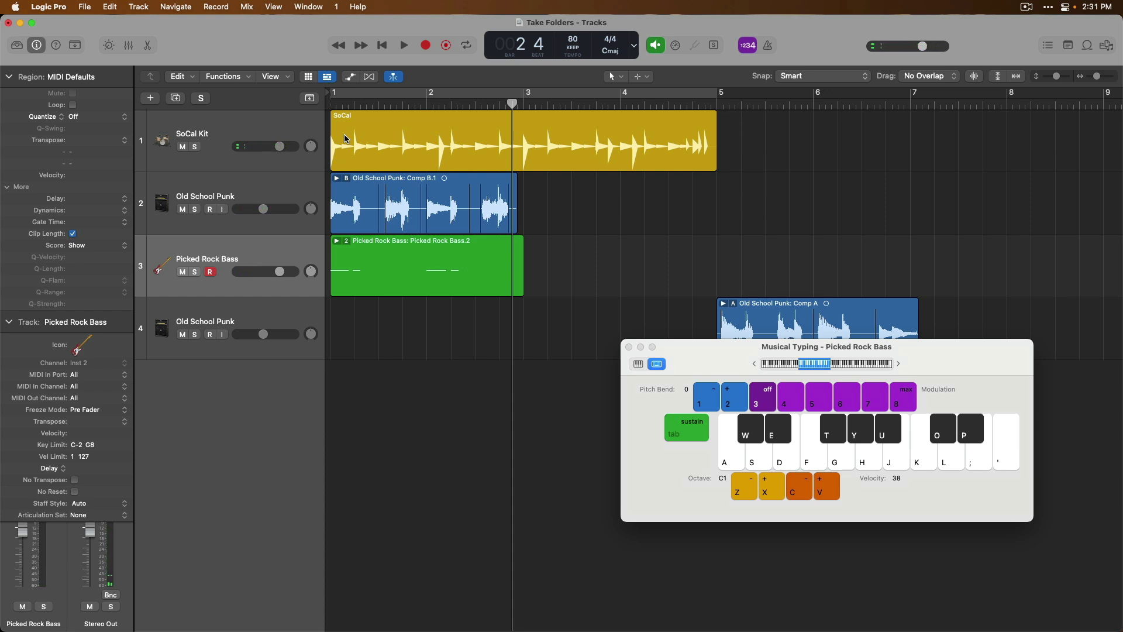
# Close Musical Typing, expand the bass take folder, and switch between takes .1 and .2, ending on .2
pyautogui.press('super+k')
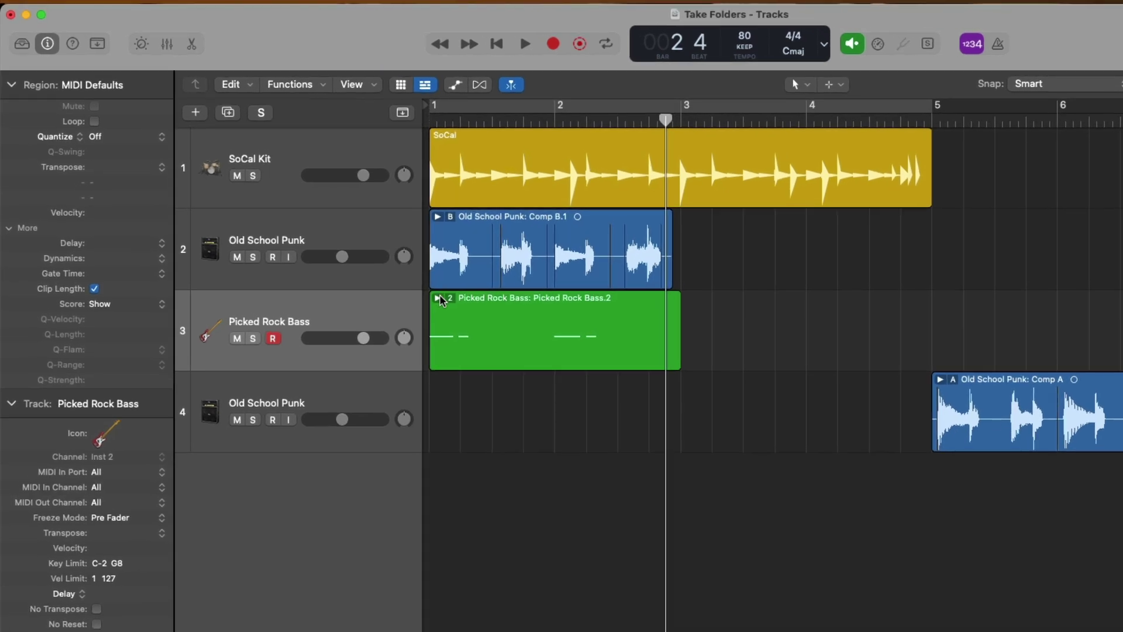
pyautogui.click(438, 298)
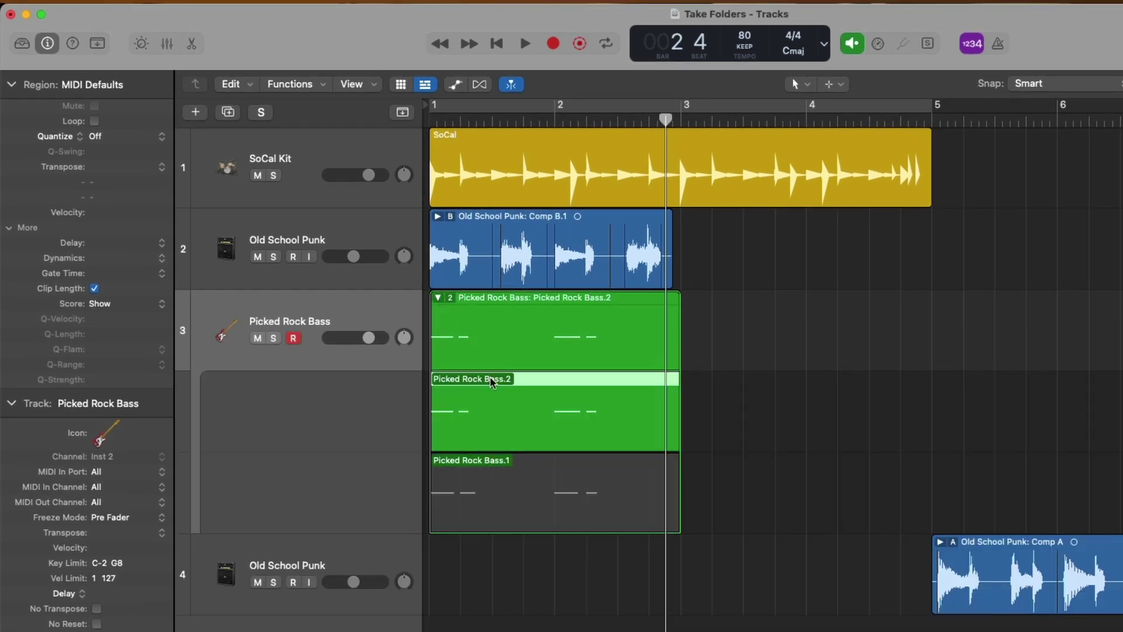
pyautogui.click(522, 477)
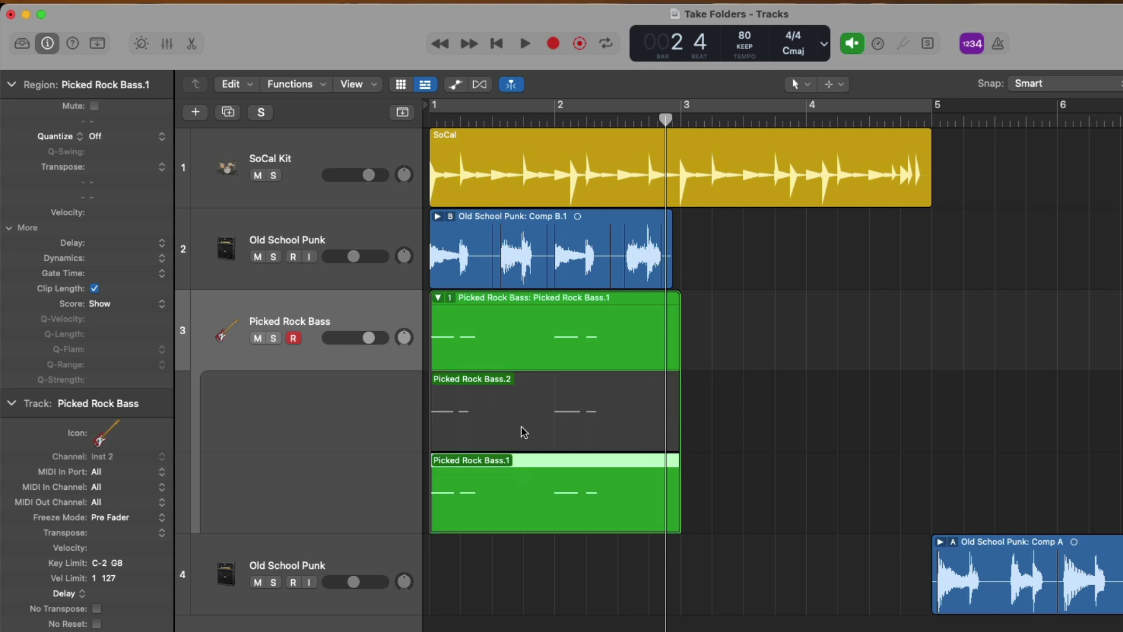
pyautogui.click(526, 393)
pyautogui.click(519, 516)
pyautogui.click(572, 411)
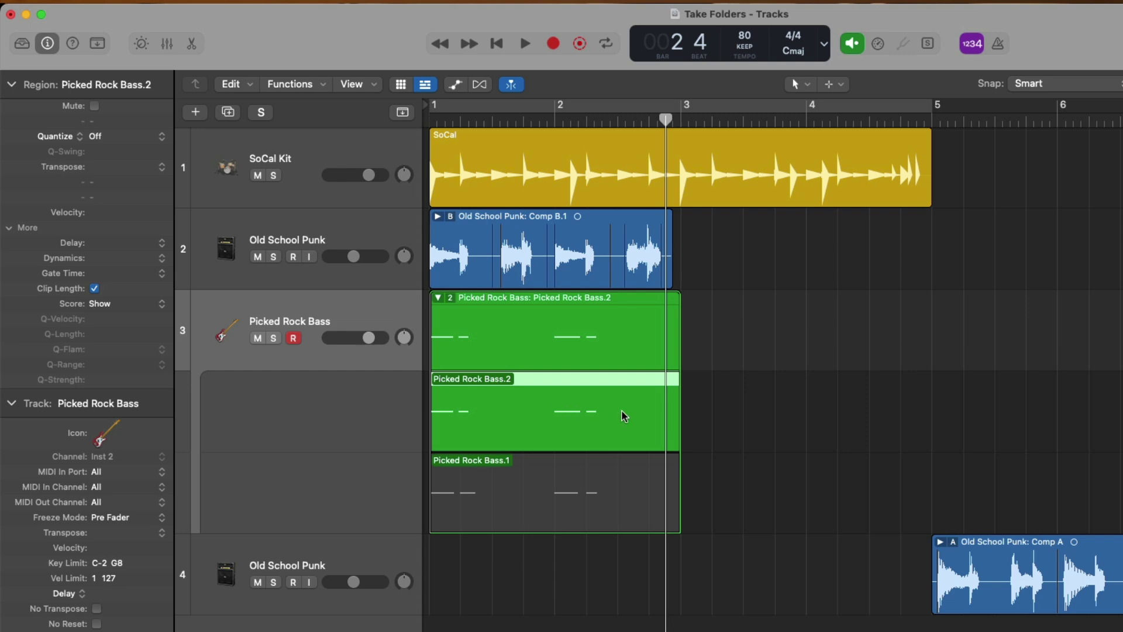